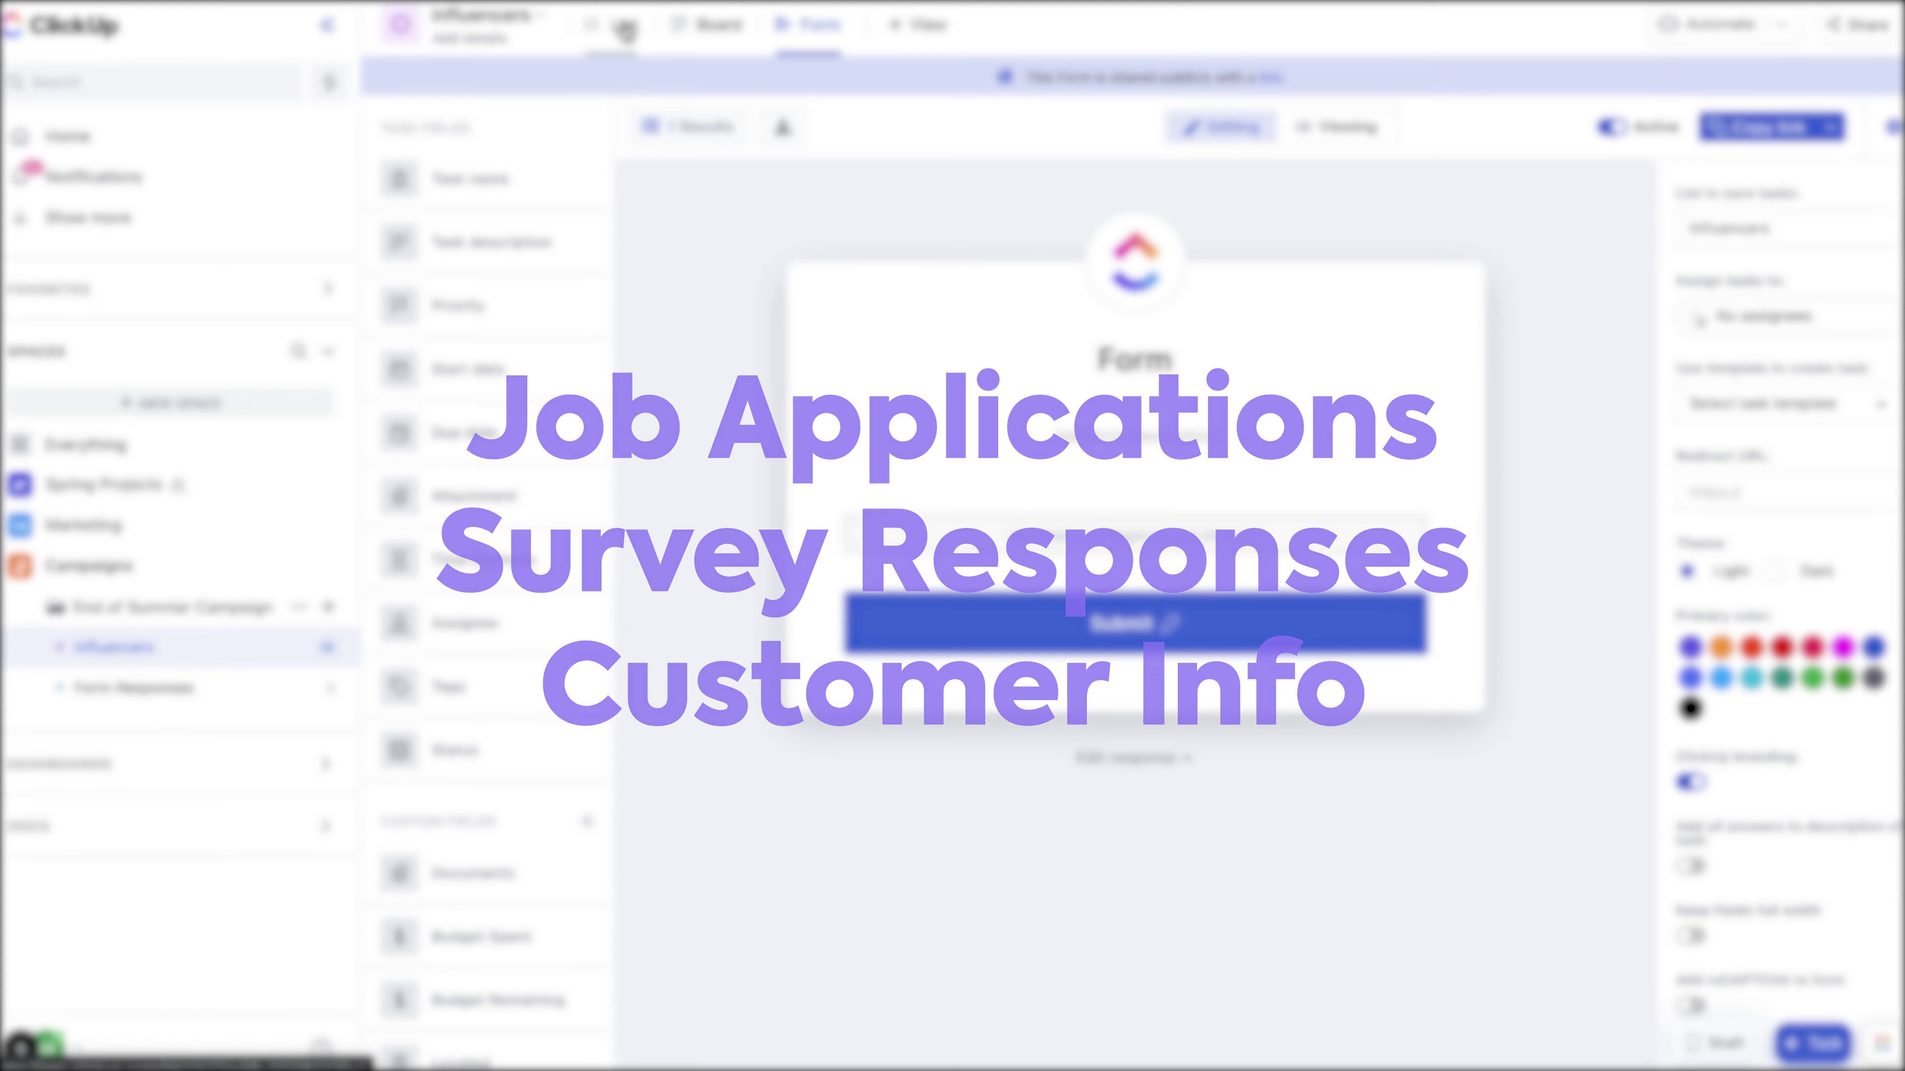
# View the task lists of Influencers and Form Responses in the End of Summer Campaign folder, ending on Influencers
pyautogui.click(624, 29)
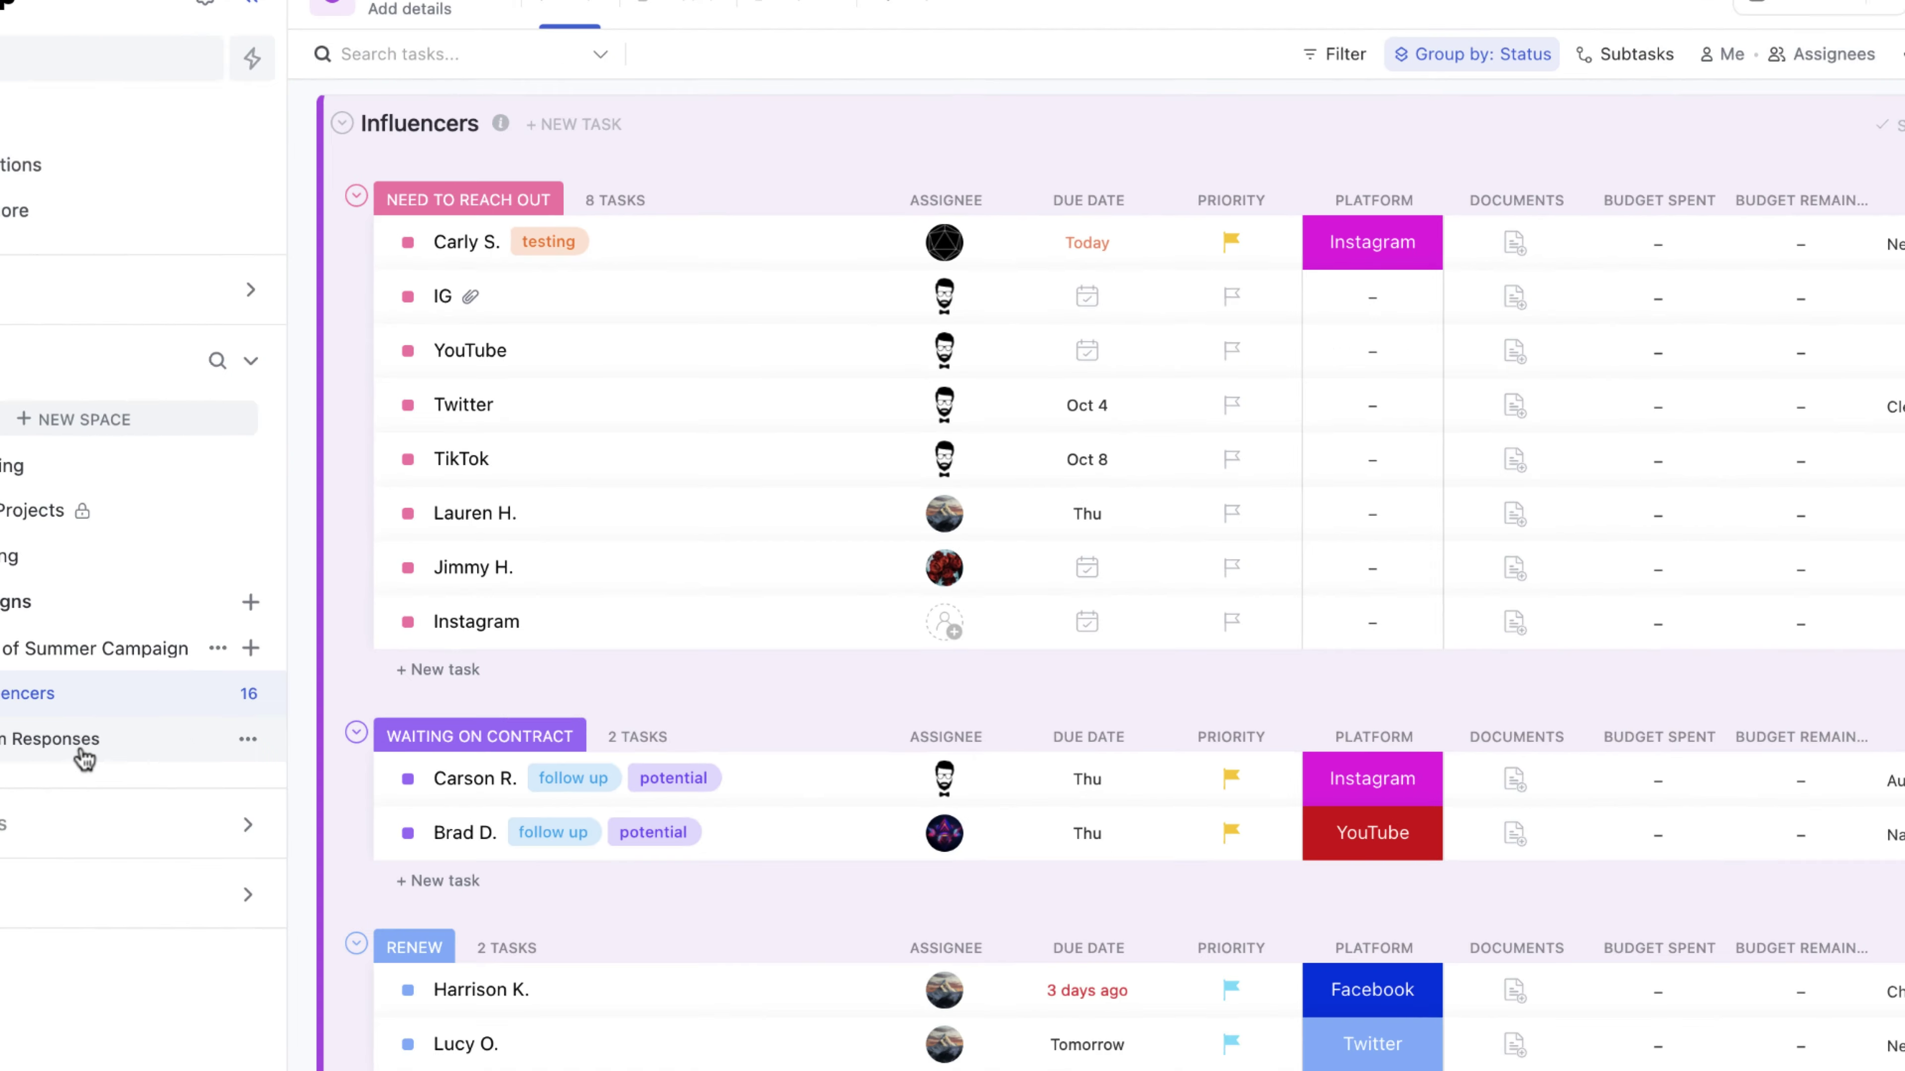
pyautogui.click(82, 754)
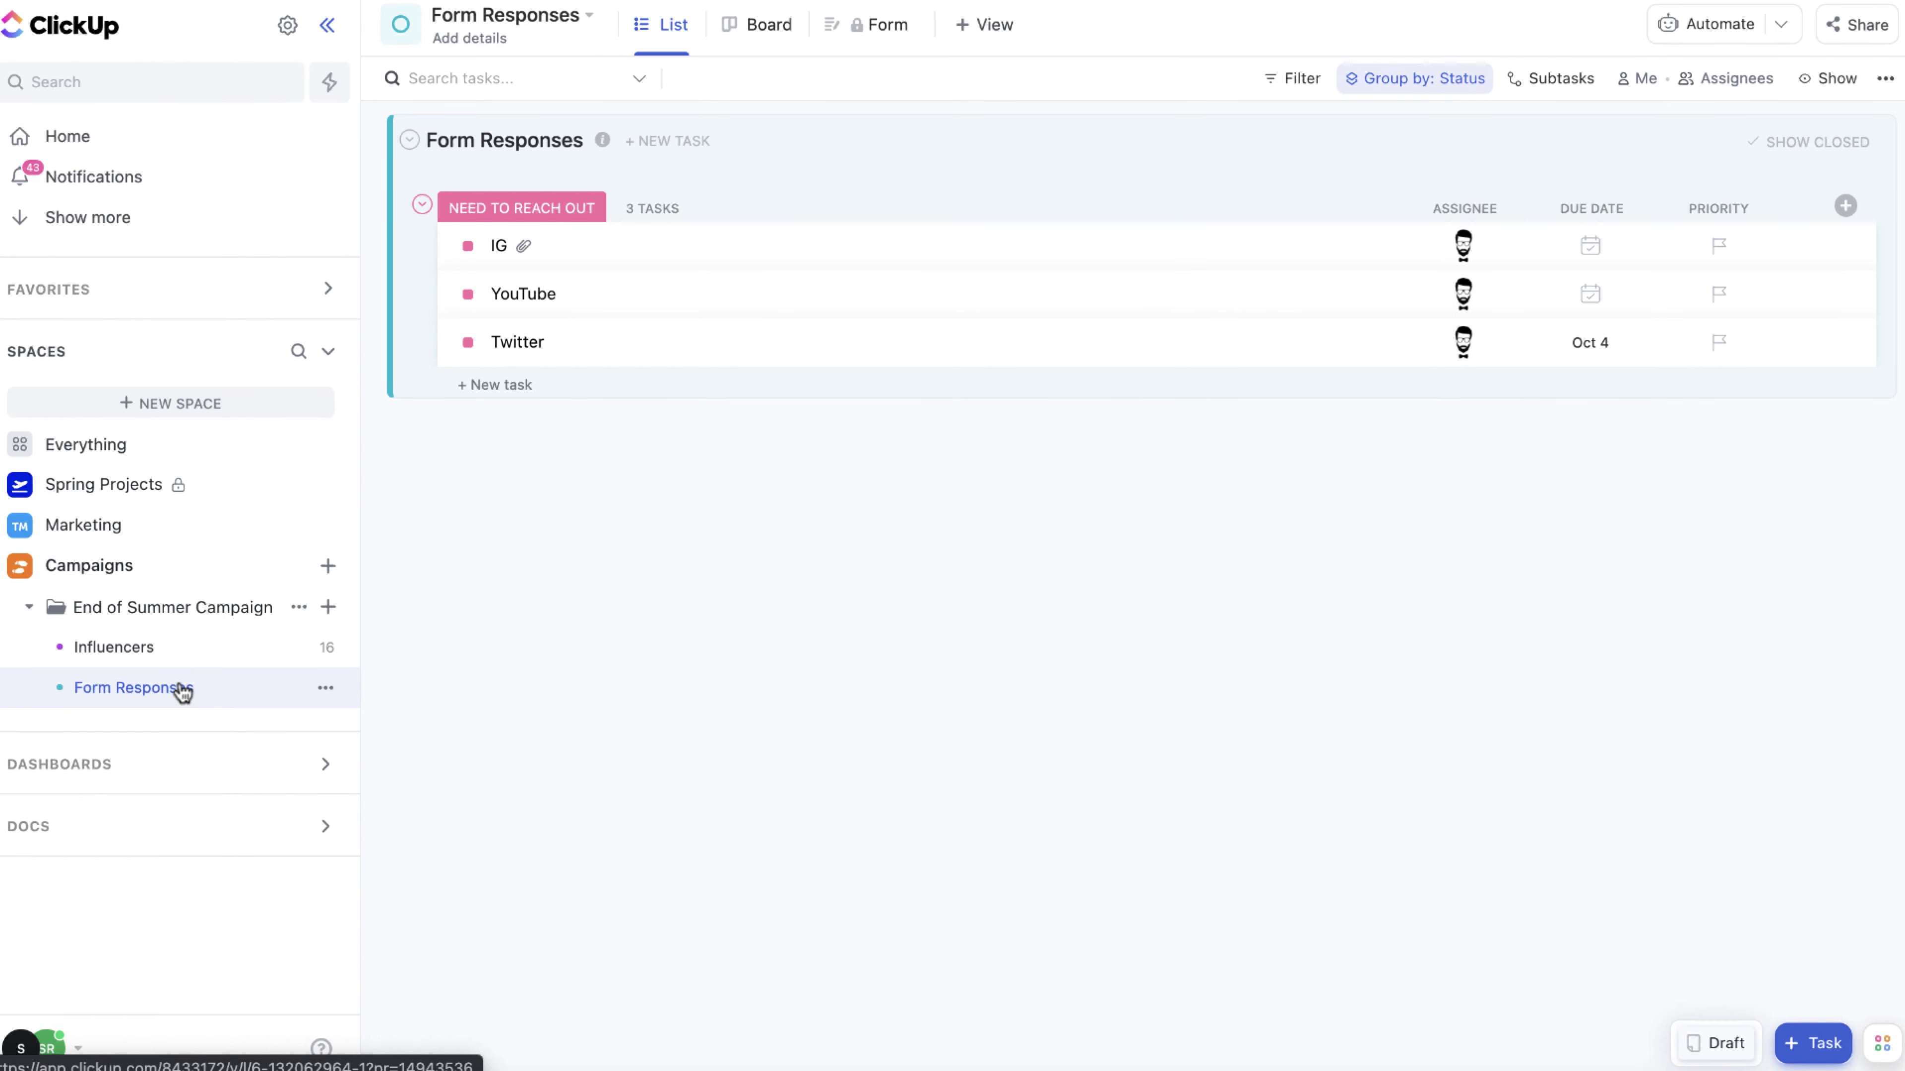
pyautogui.click(139, 653)
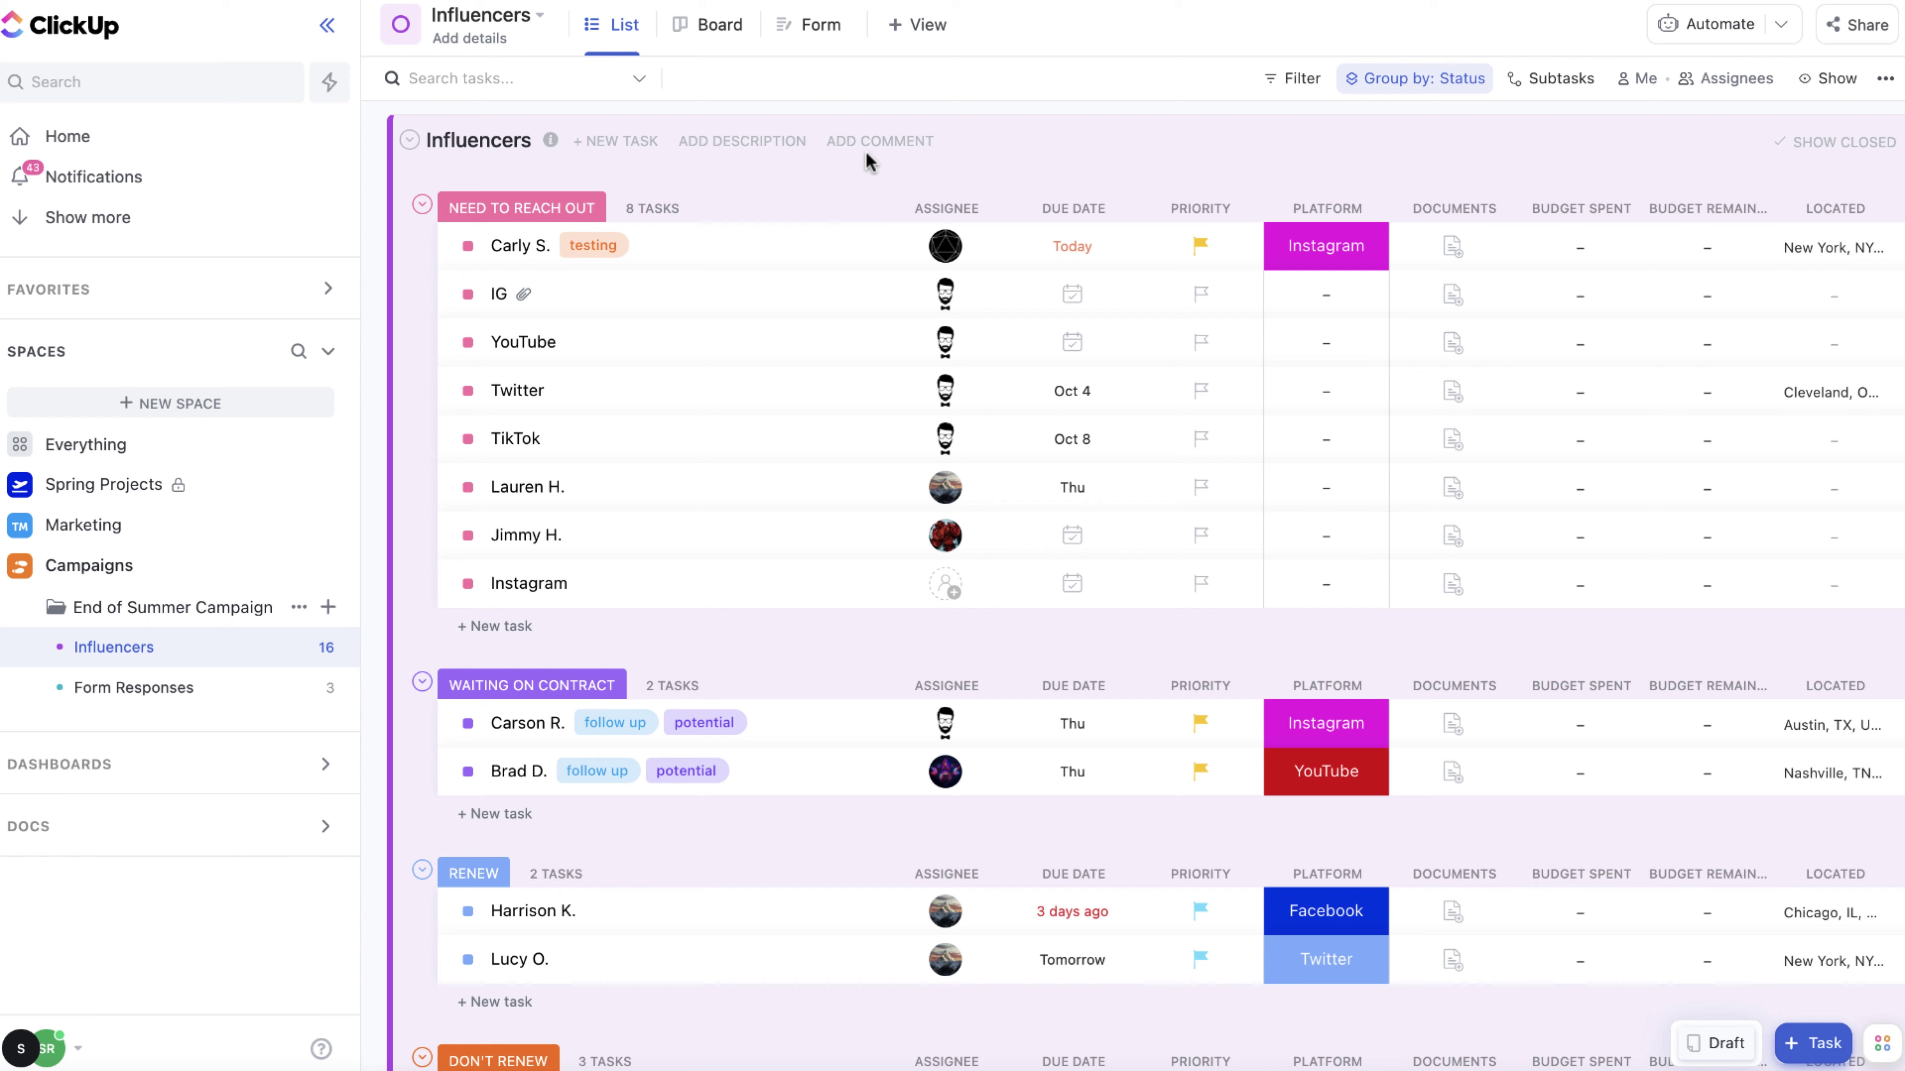
# Choose Form among the available view types for the Influencers list and open the list's Form view
pyautogui.click(913, 38)
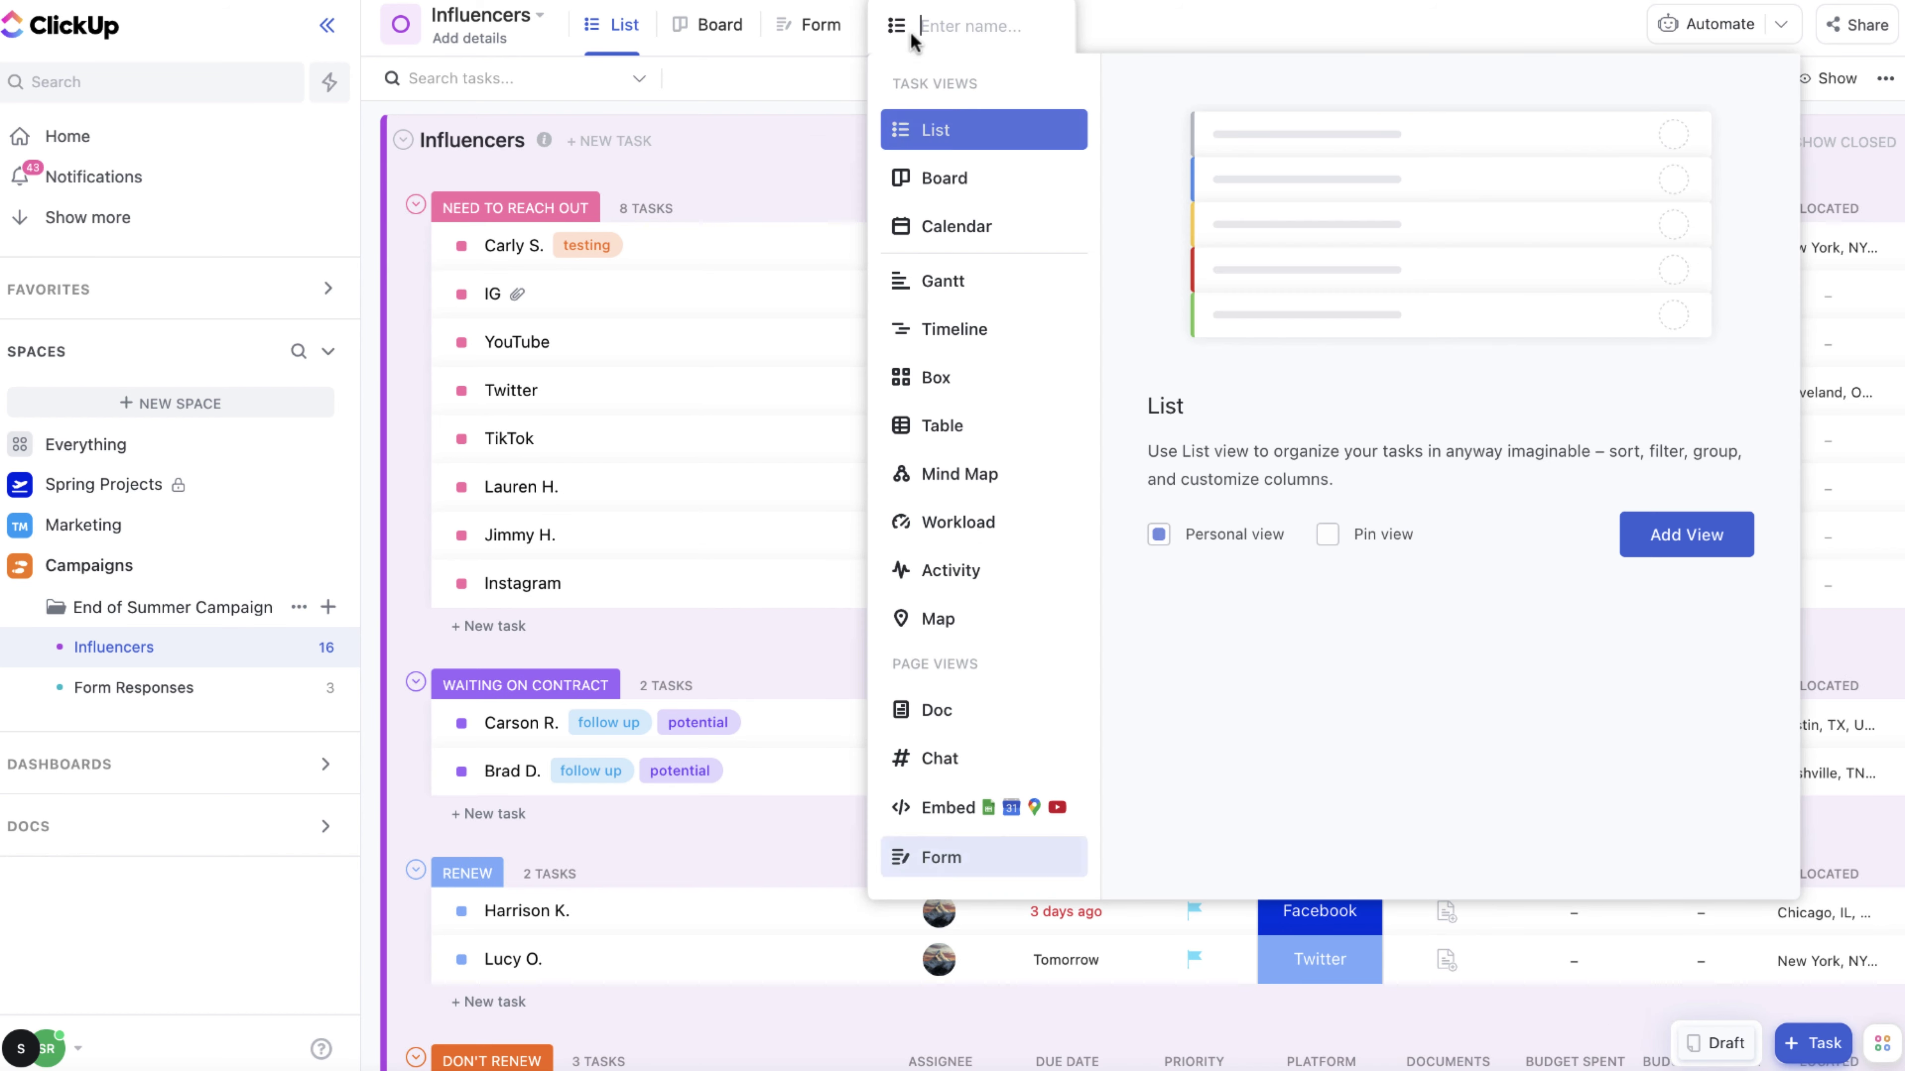
pyautogui.click(950, 856)
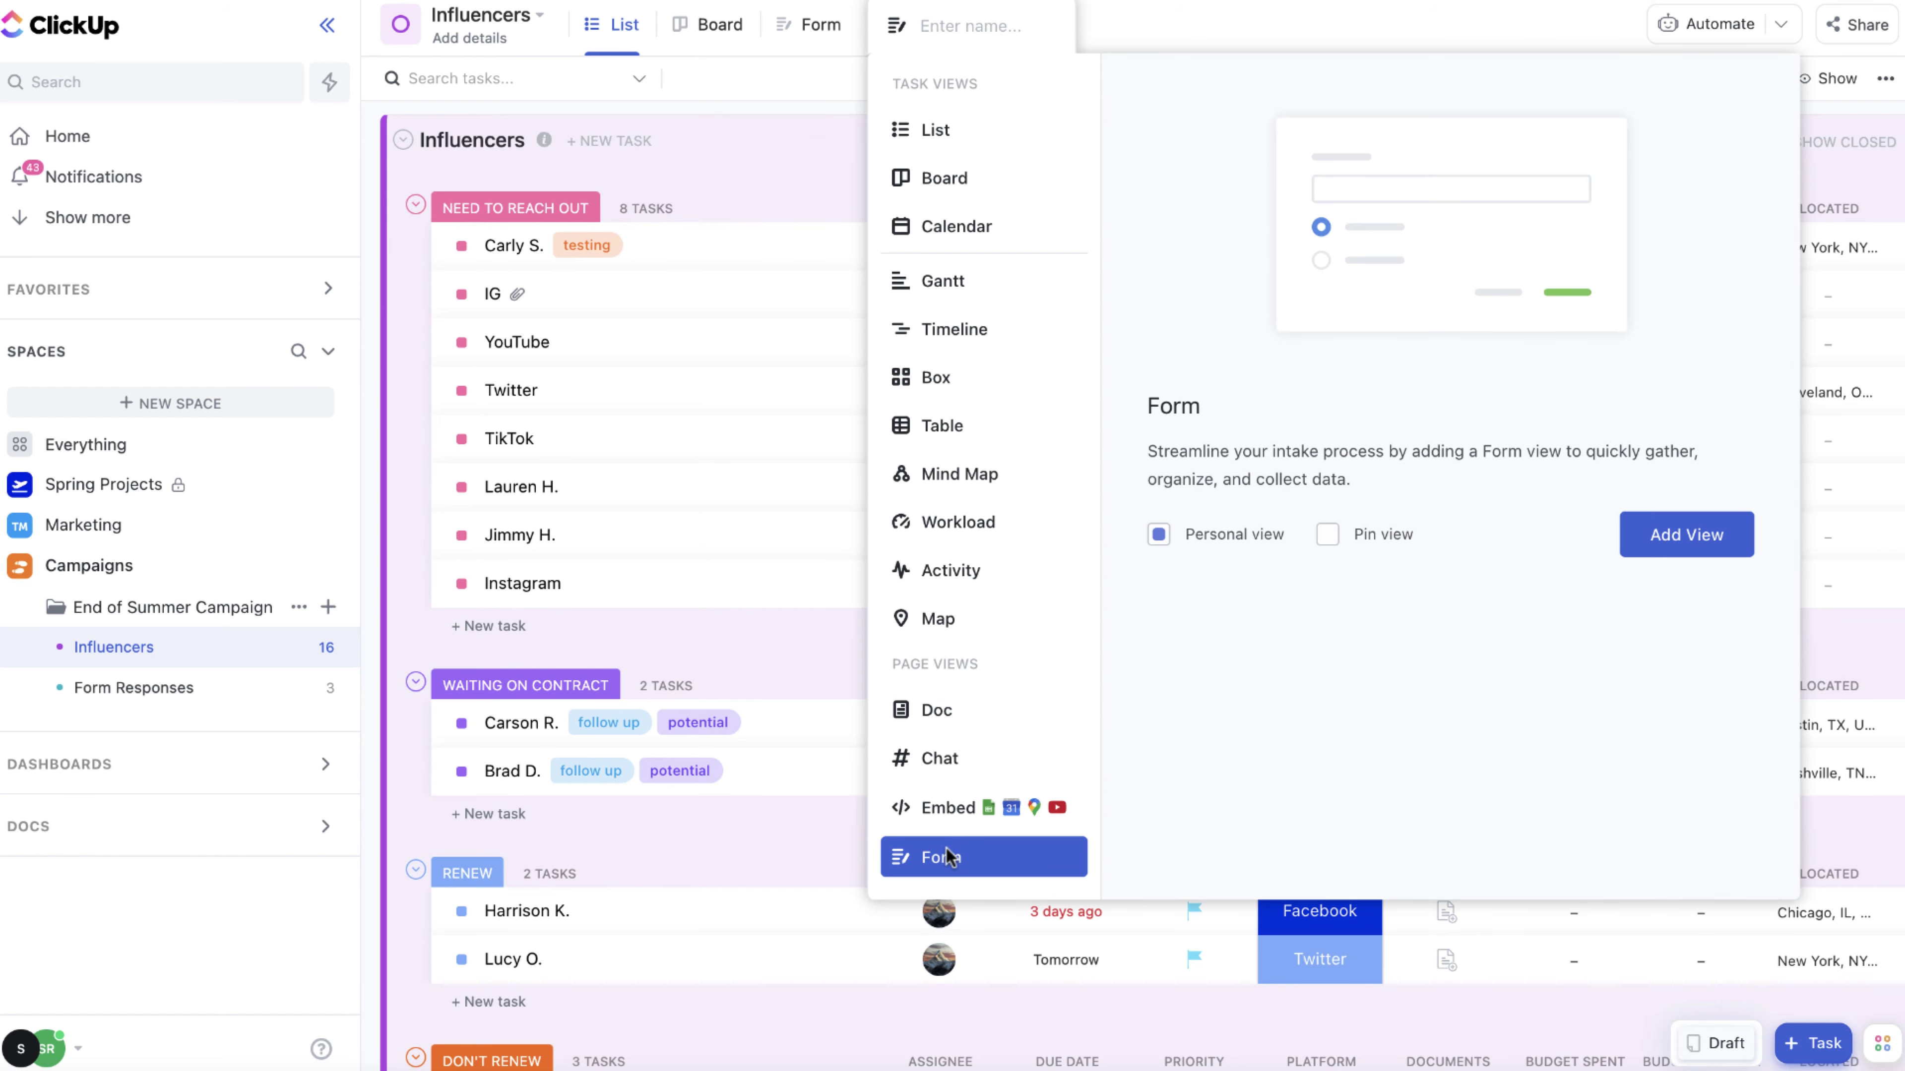
pyautogui.click(821, 31)
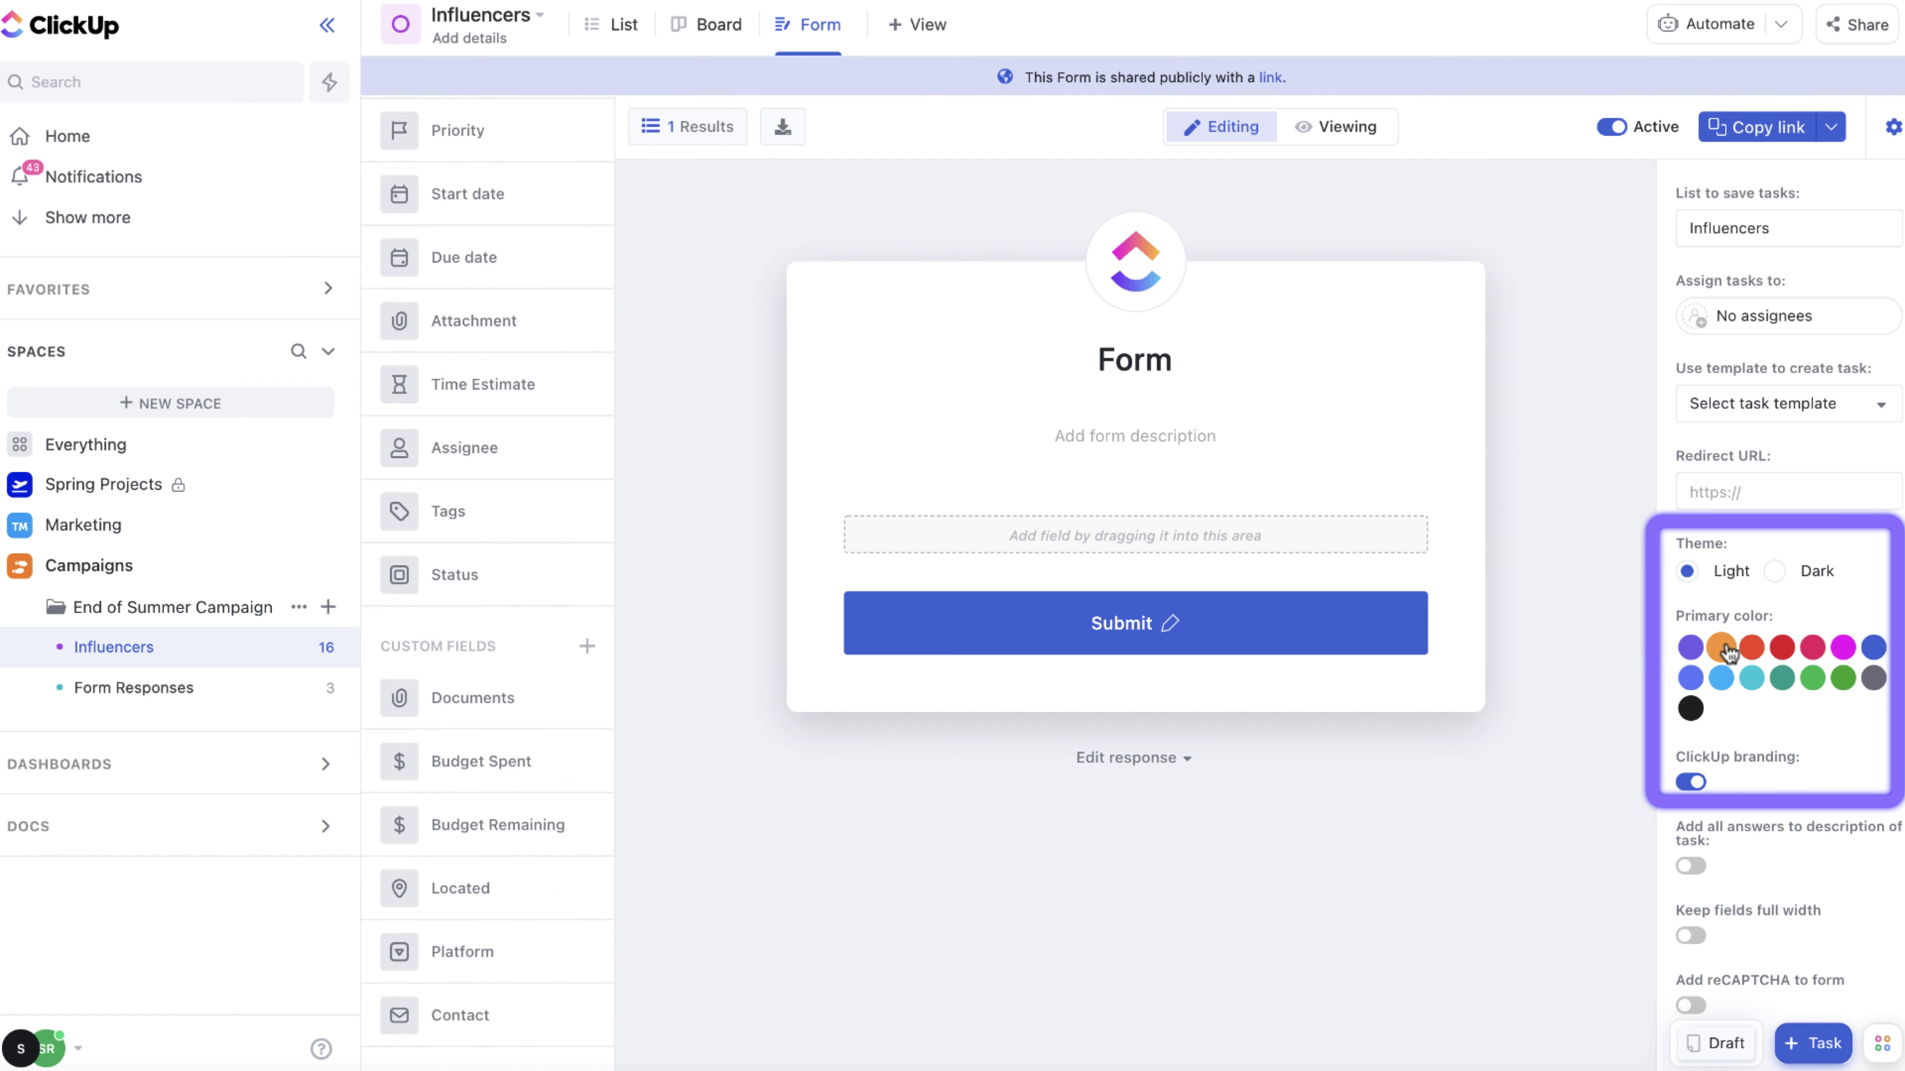
# Replace the form's title with "Influencer Application"
pyautogui.scroll(1, 525, 467)
pyautogui.scroll(3, 525, 468)
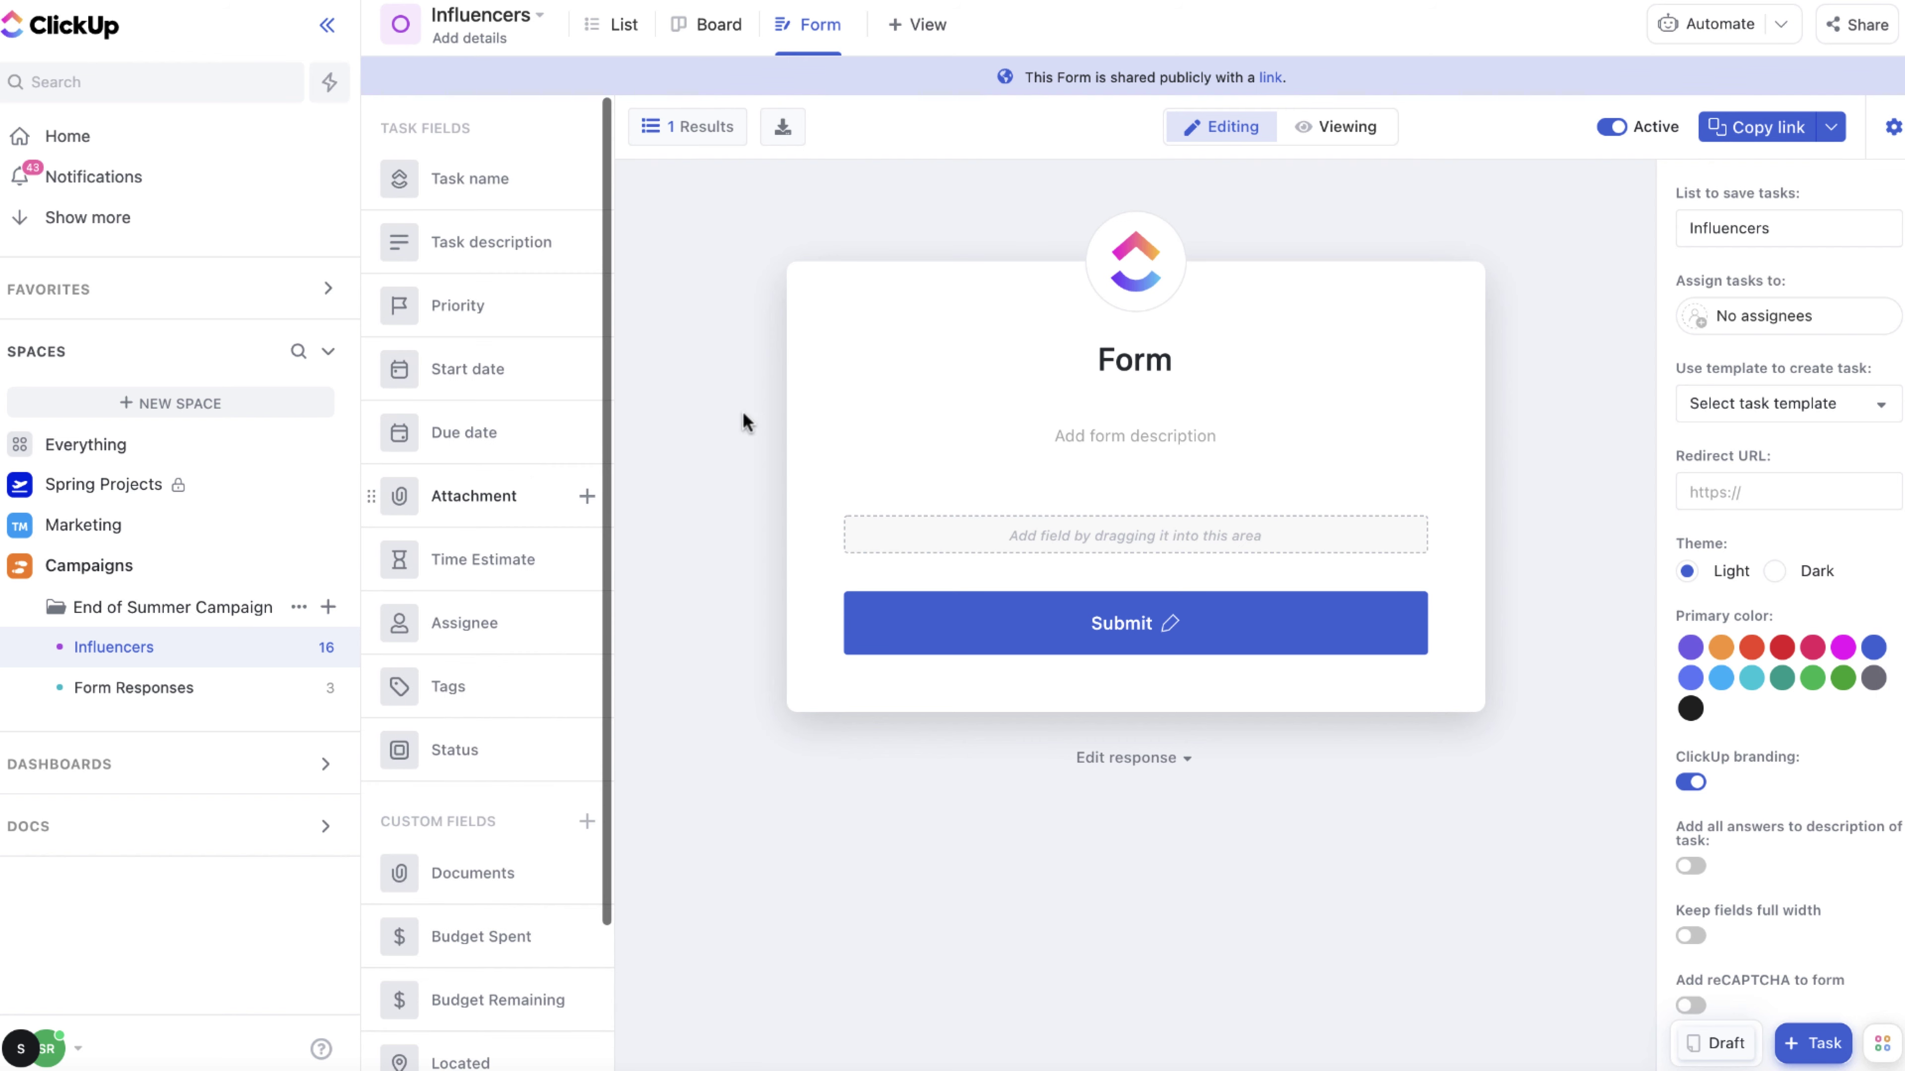
pyautogui.moveTo(1182, 364); pyautogui.dragTo(1034, 360)
pyautogui.write('In')
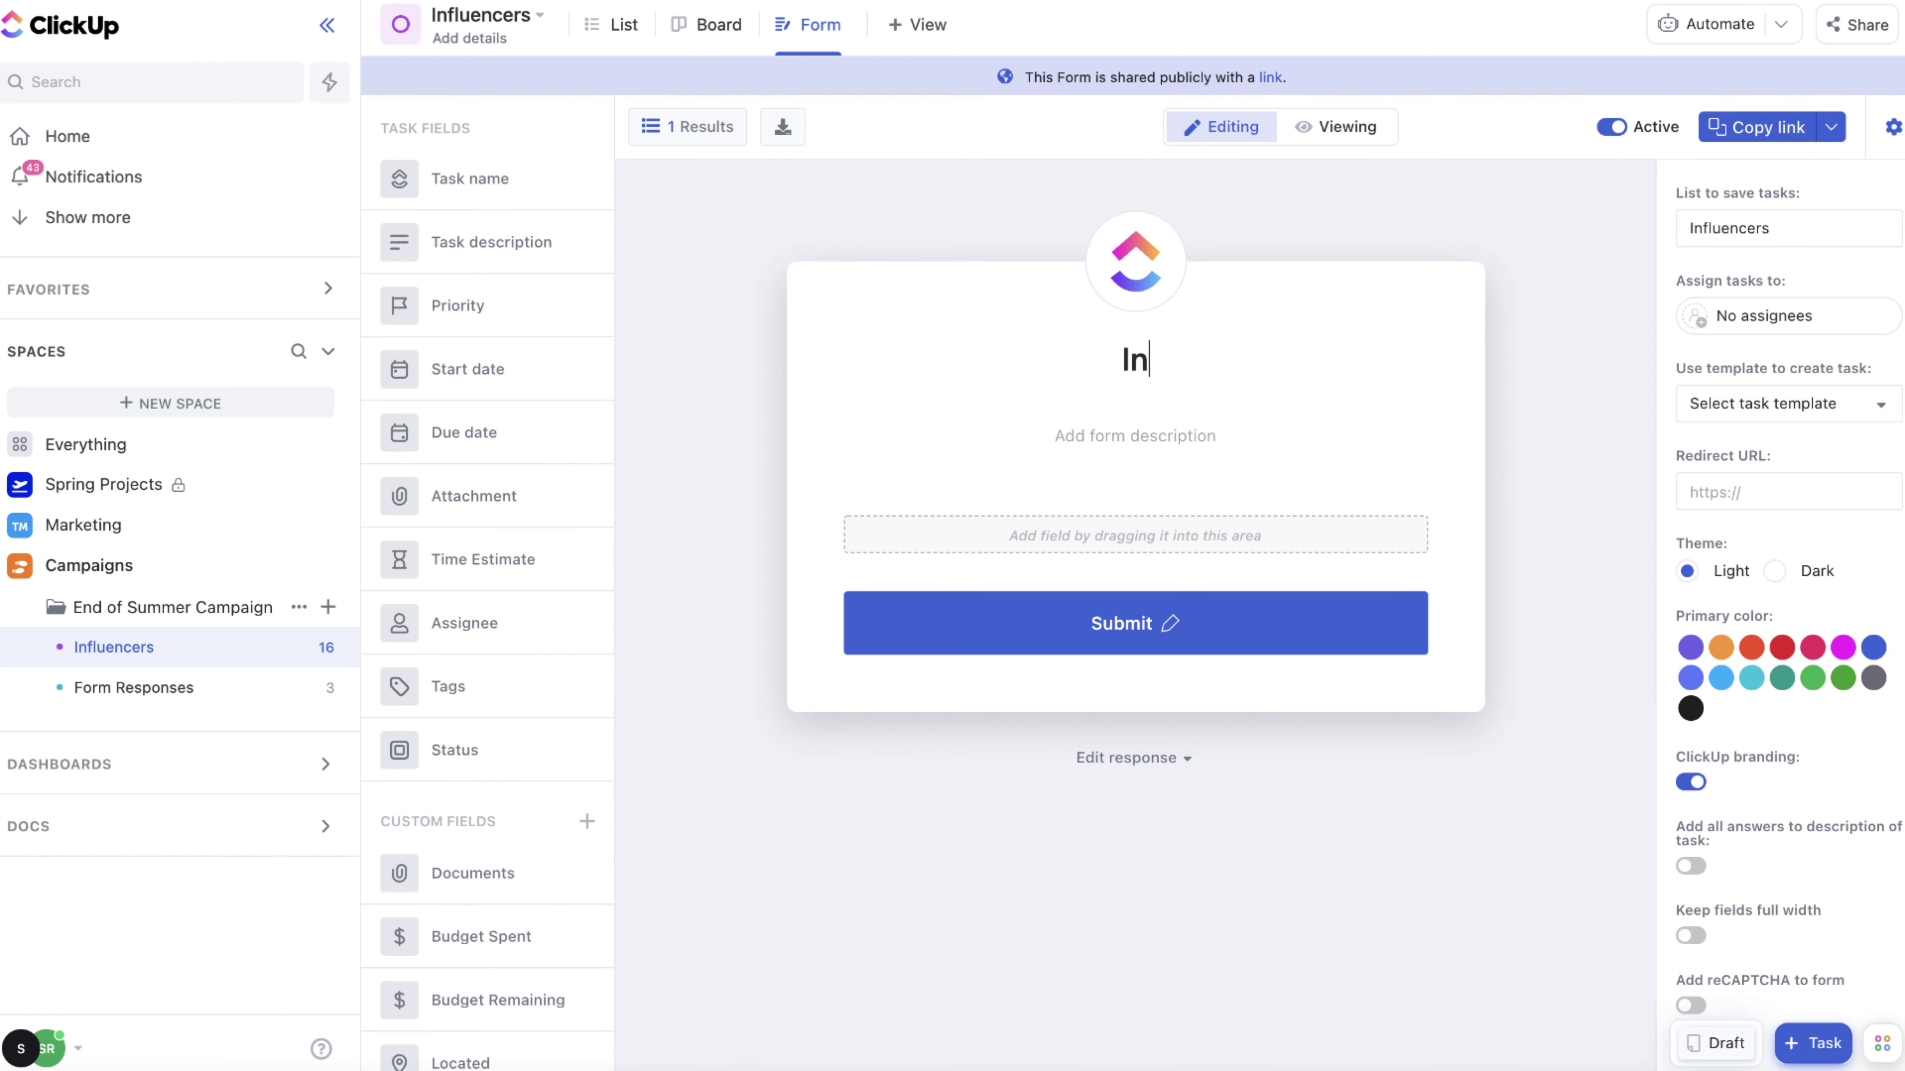
pyautogui.write('fluencer Application')
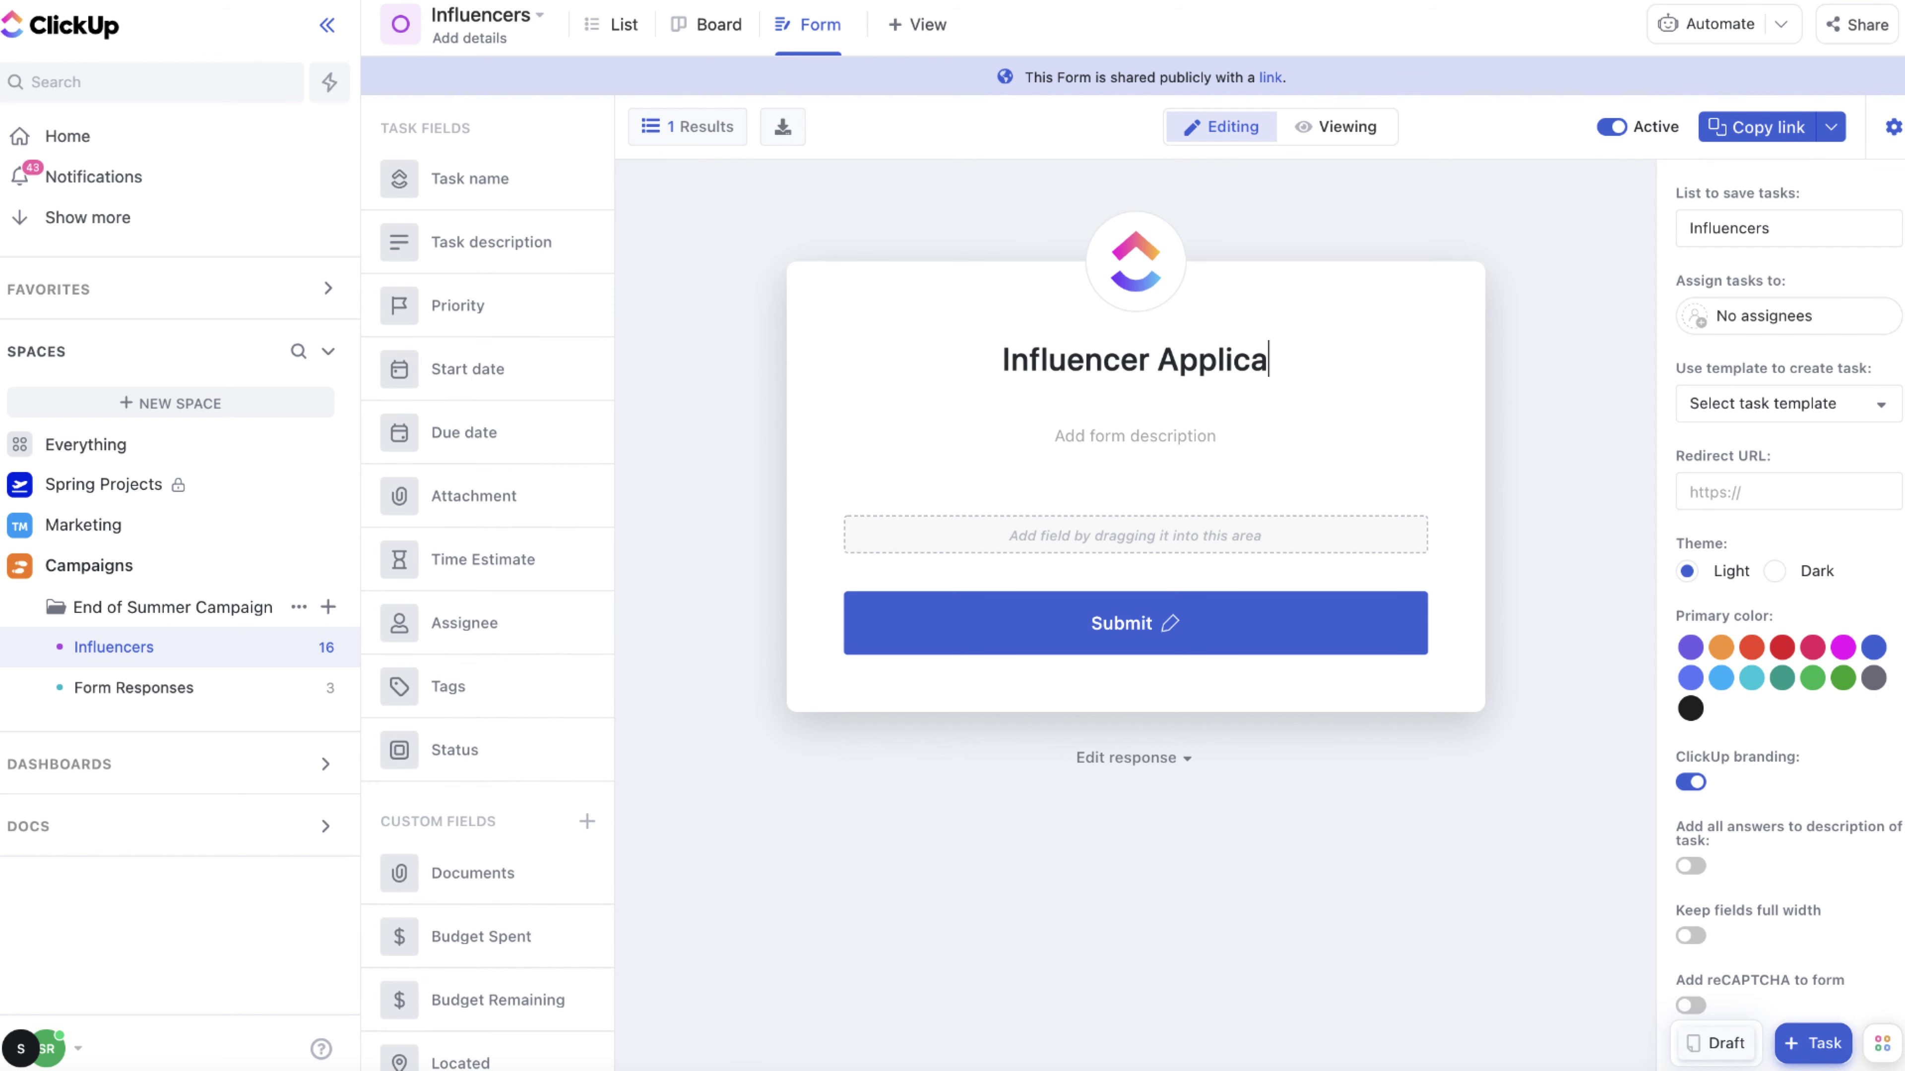
# Enter the form description "Tell us about yourself and why you'd be a great fit for our brand!"
pyautogui.click(1020, 409)
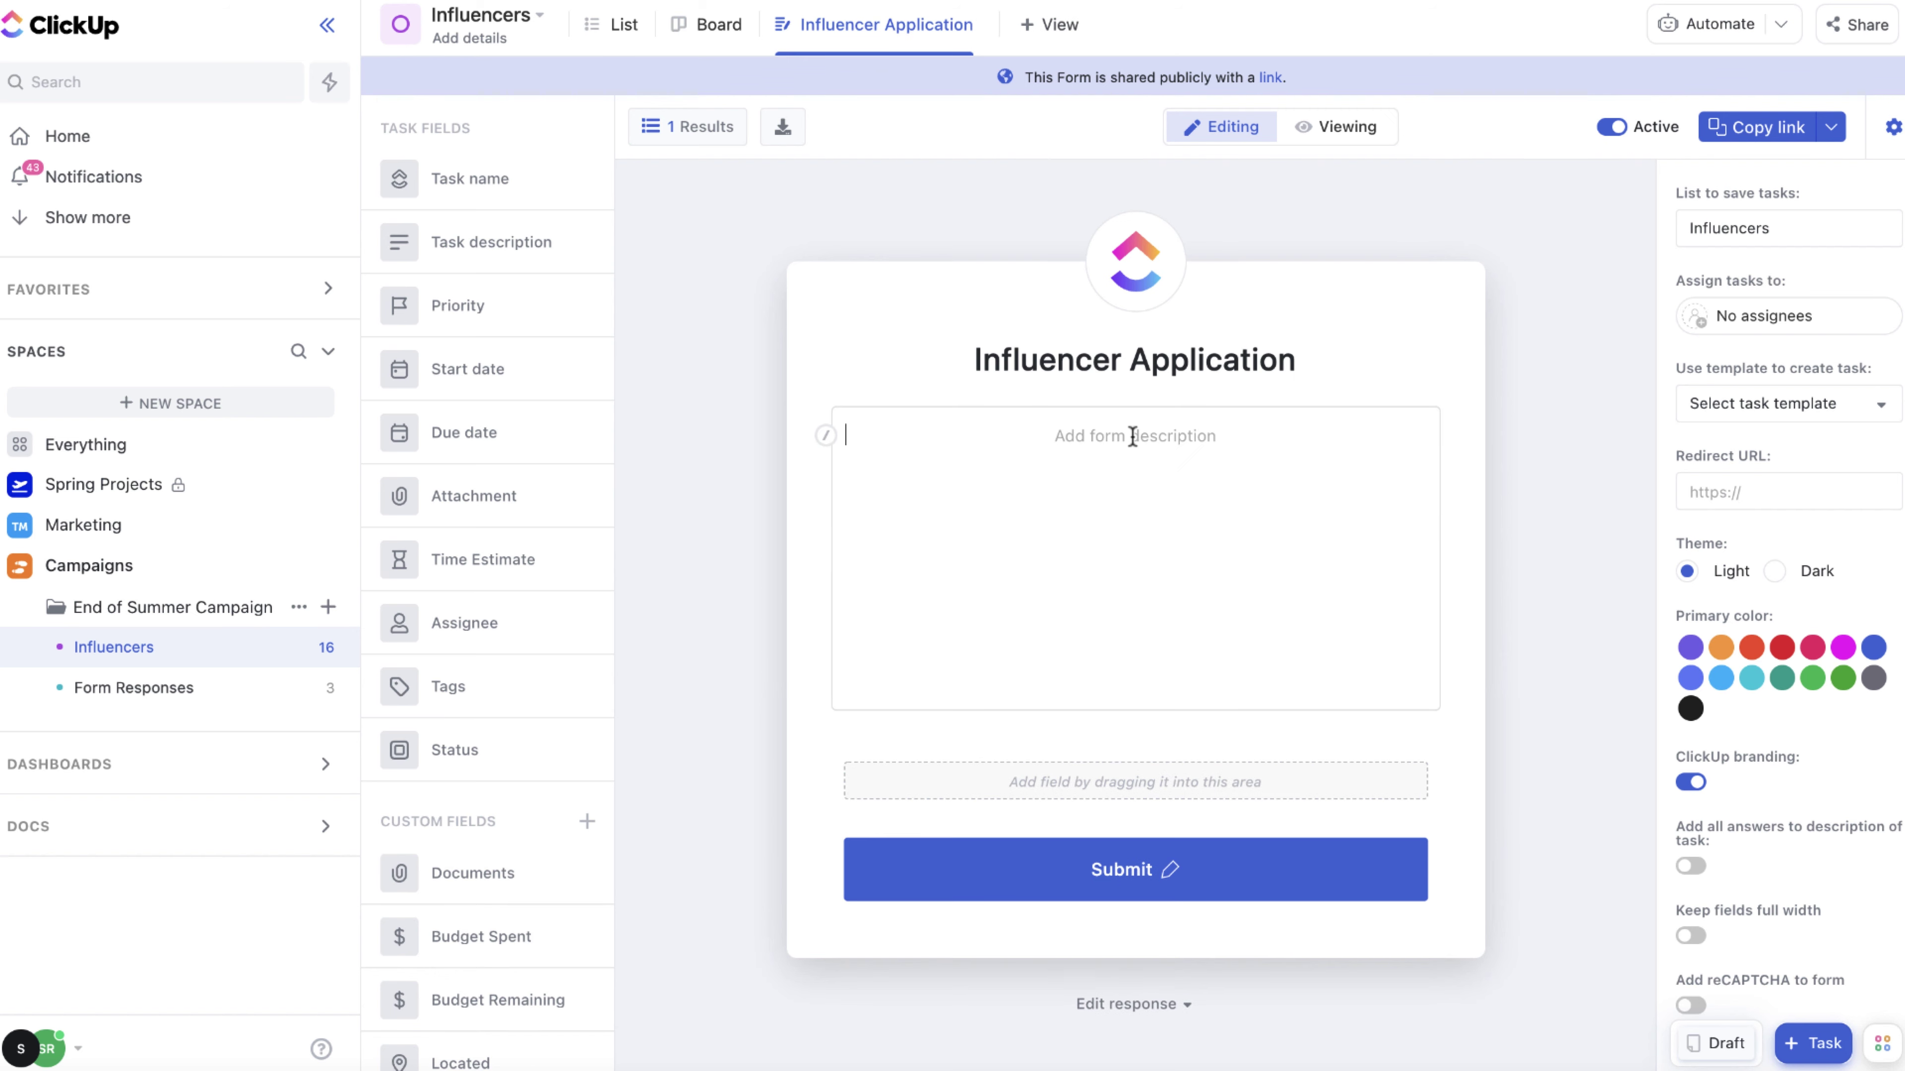
pyautogui.write('Tel')
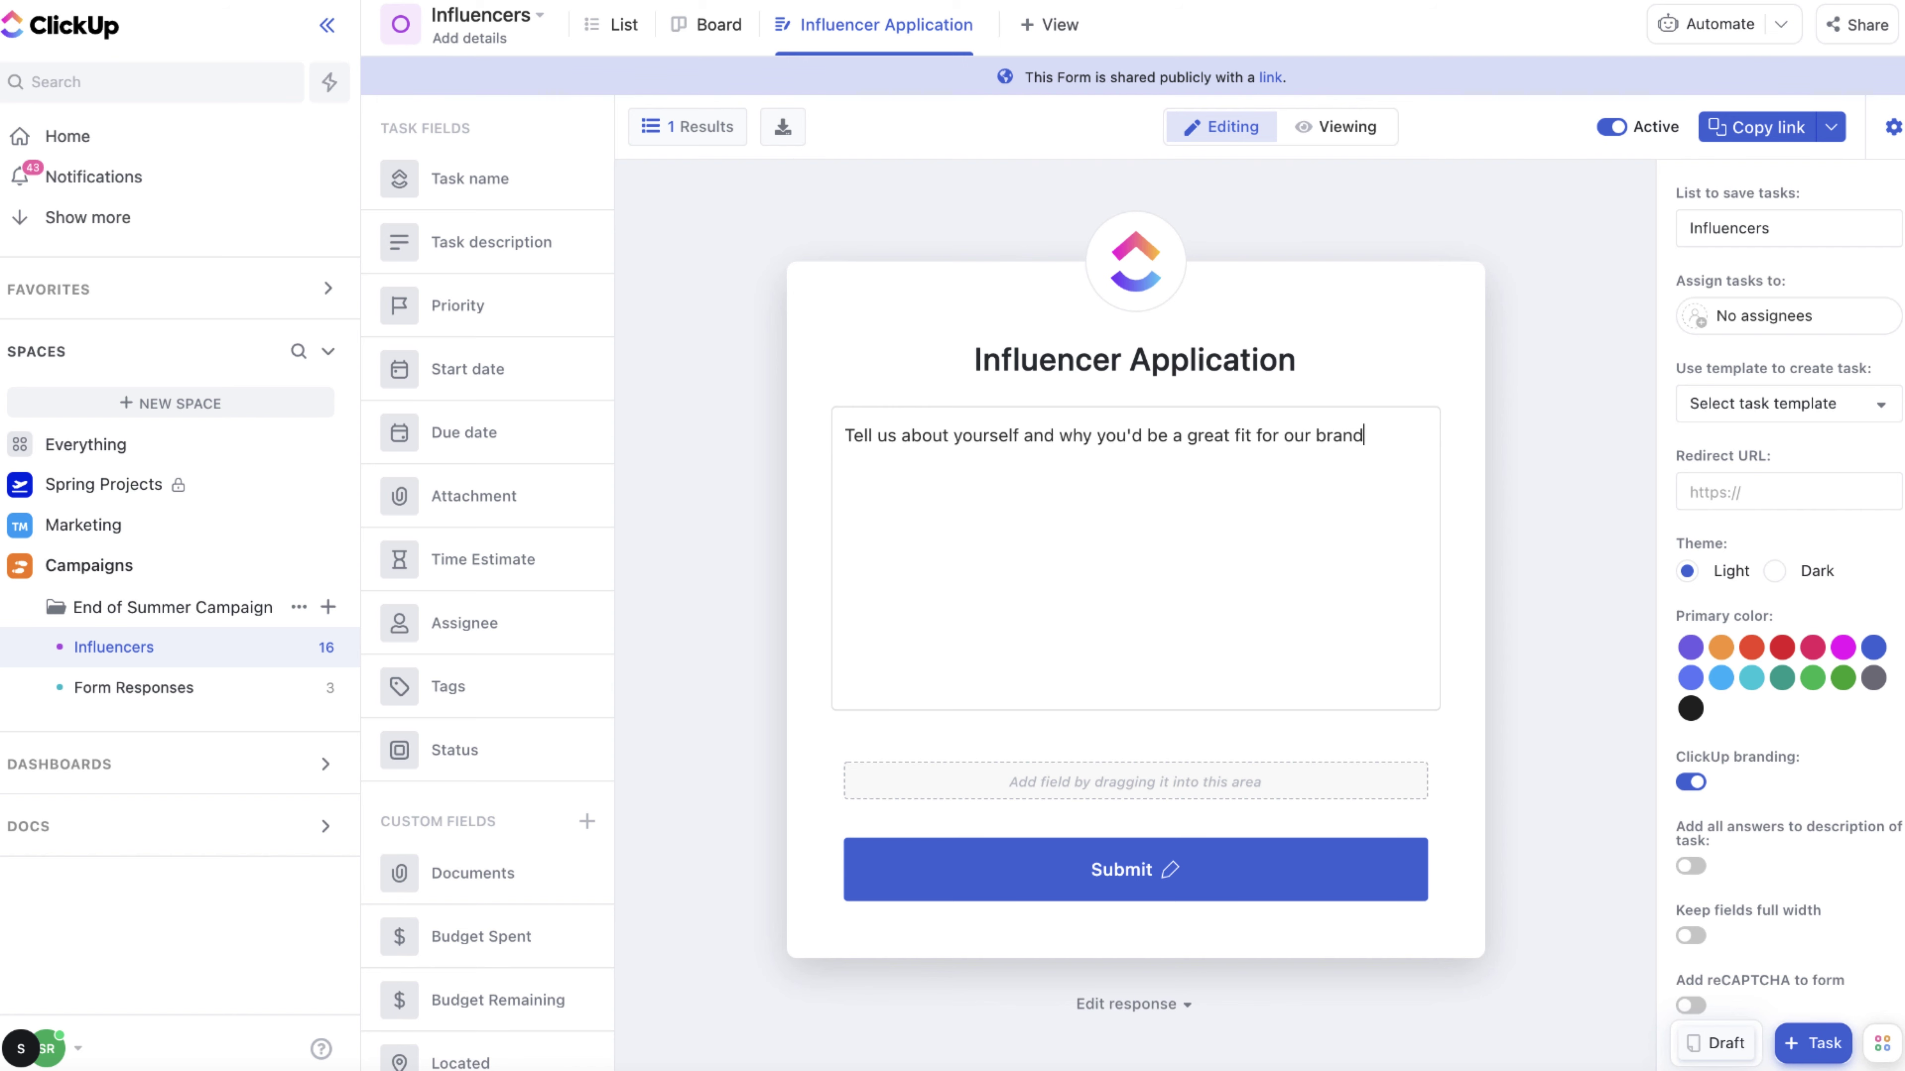
pyautogui.click(890, 306)
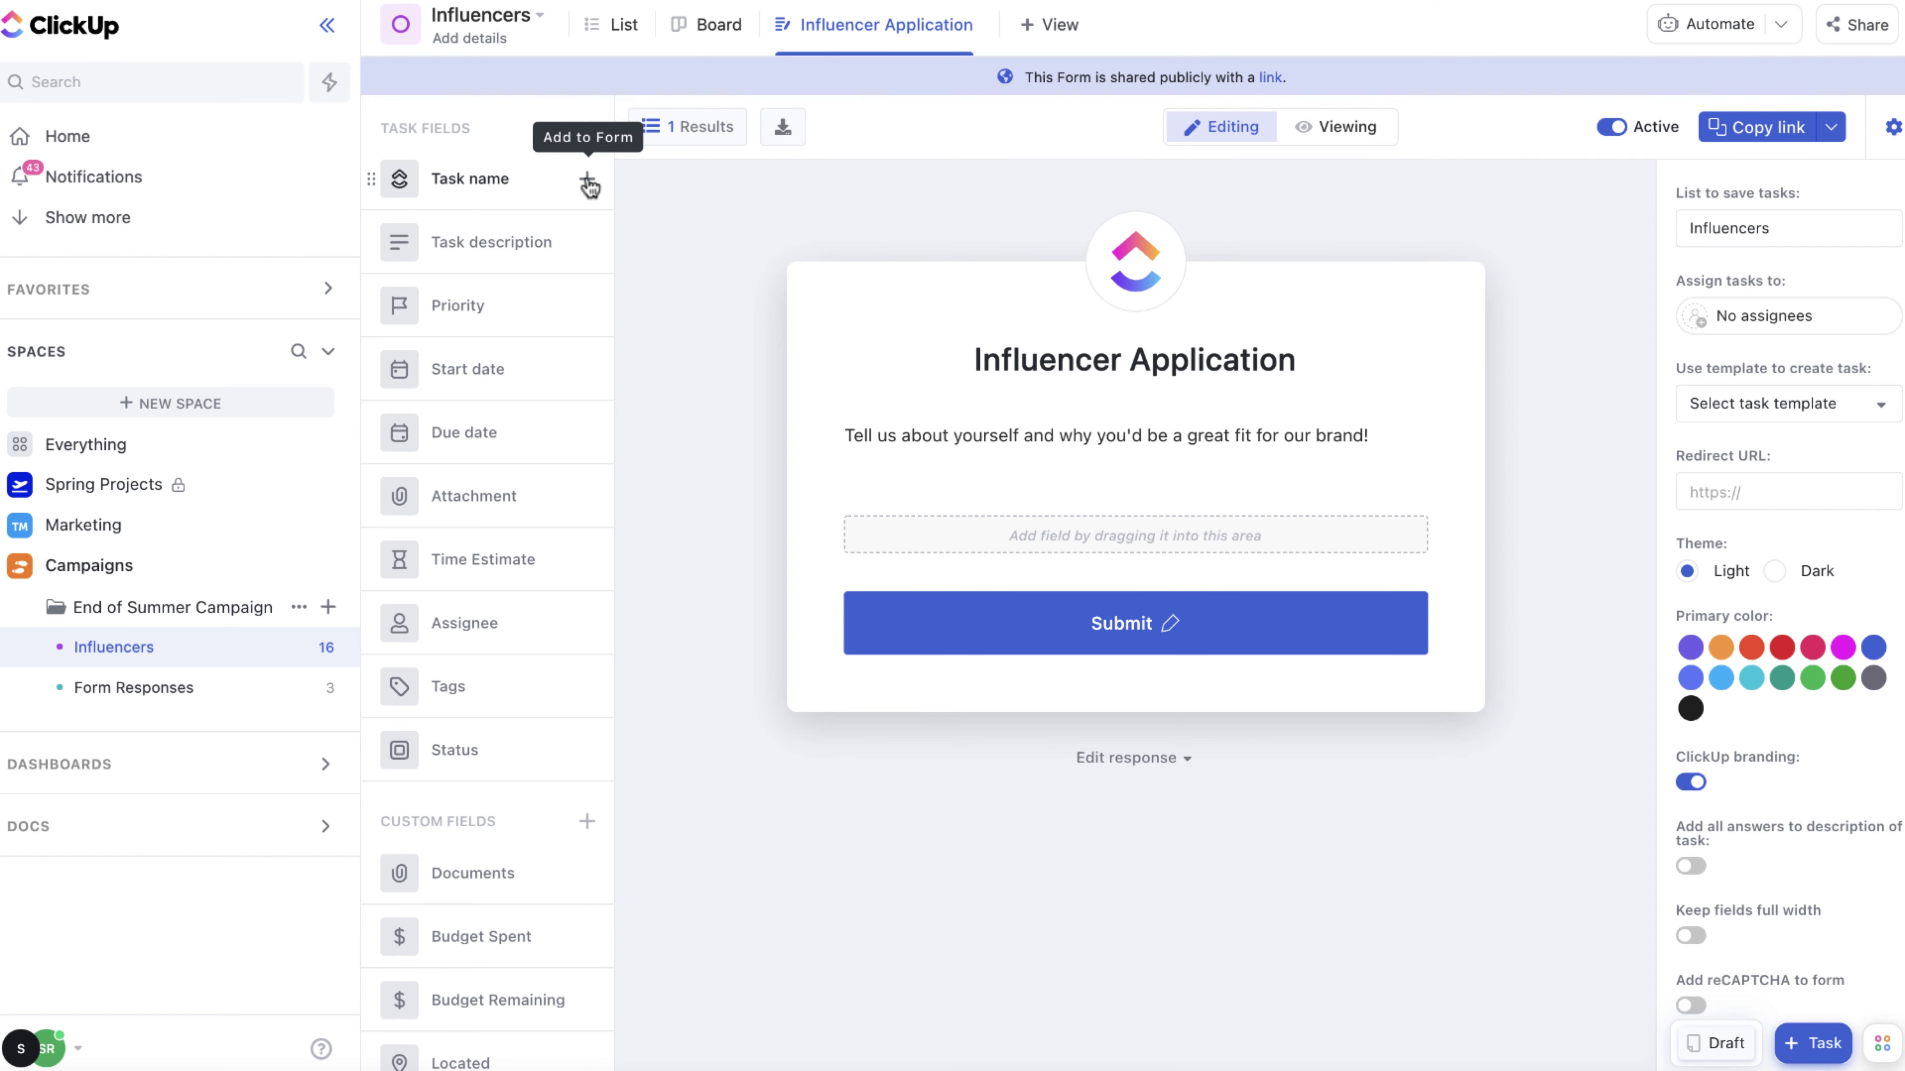
# Add the Task name field to the form and retitle it "What category are you an influencer in?"
pyautogui.click(588, 183)
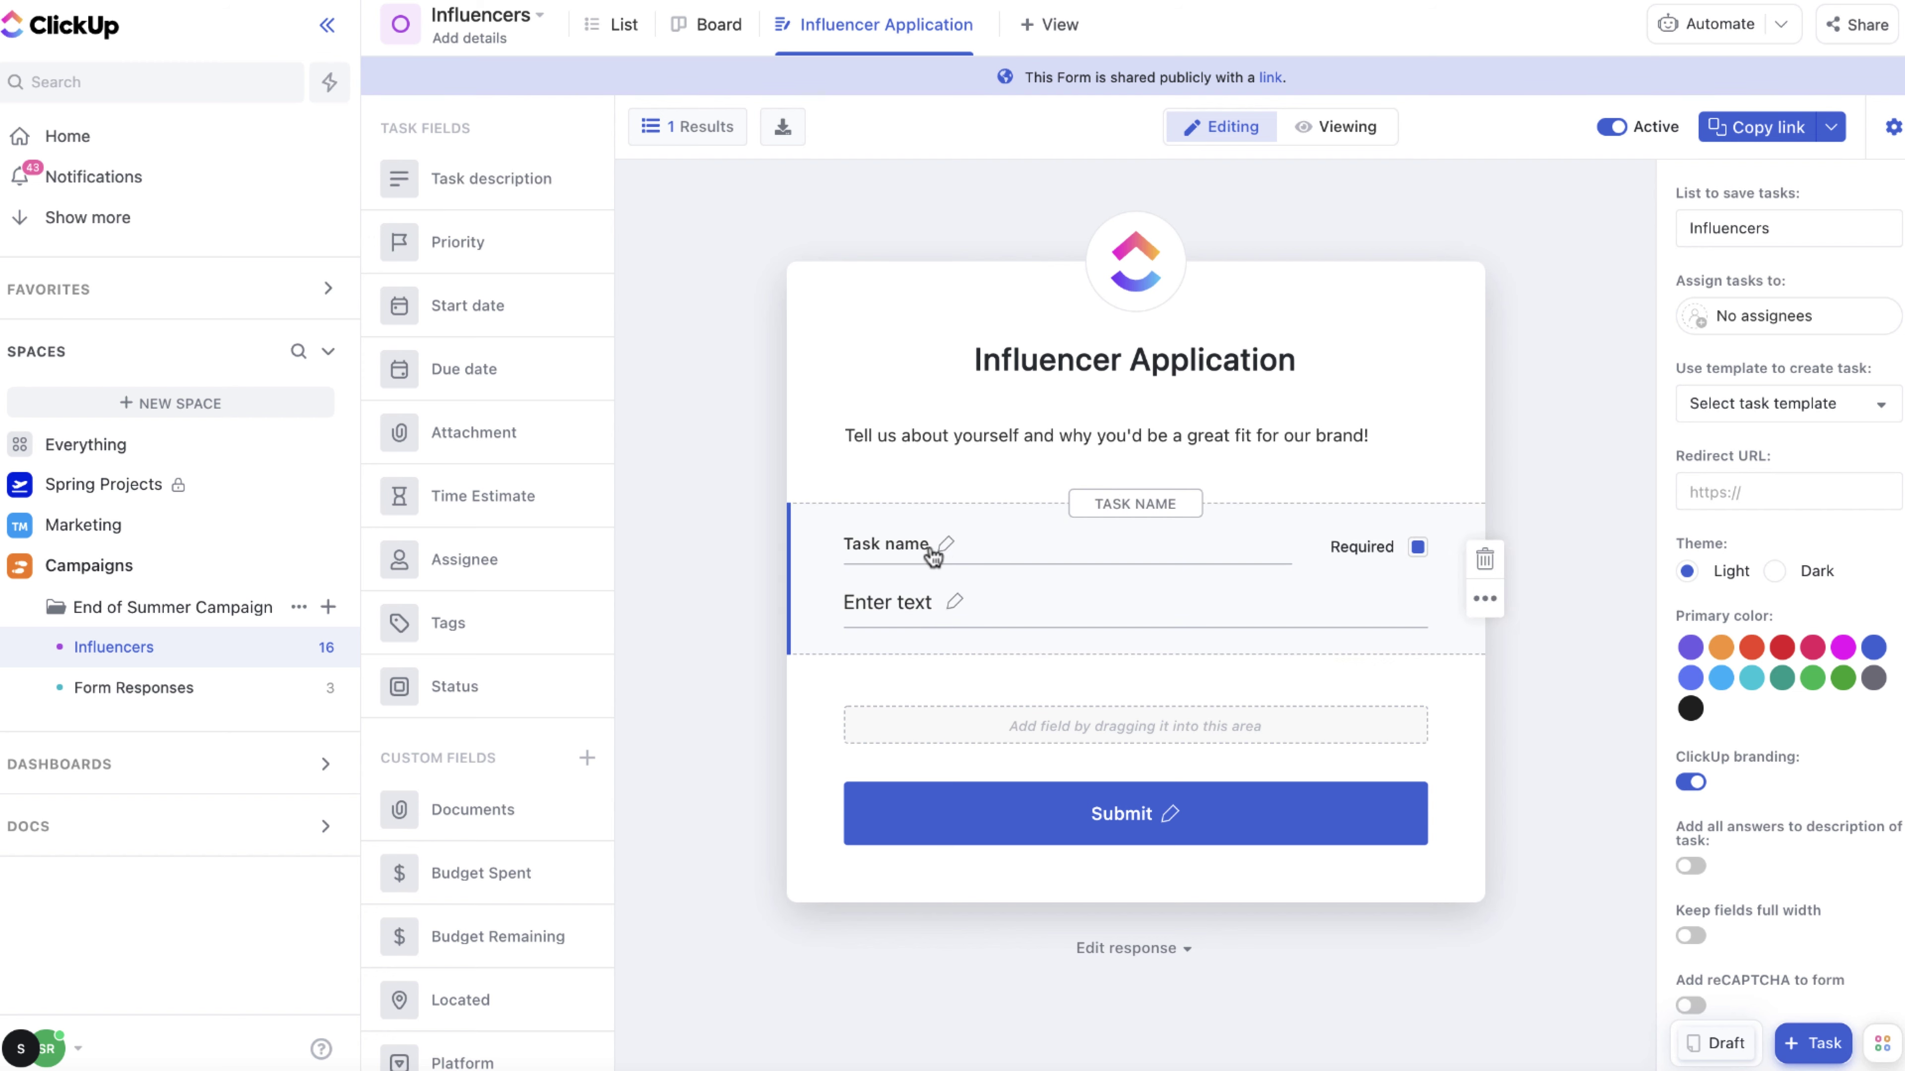
pyautogui.click(947, 550)
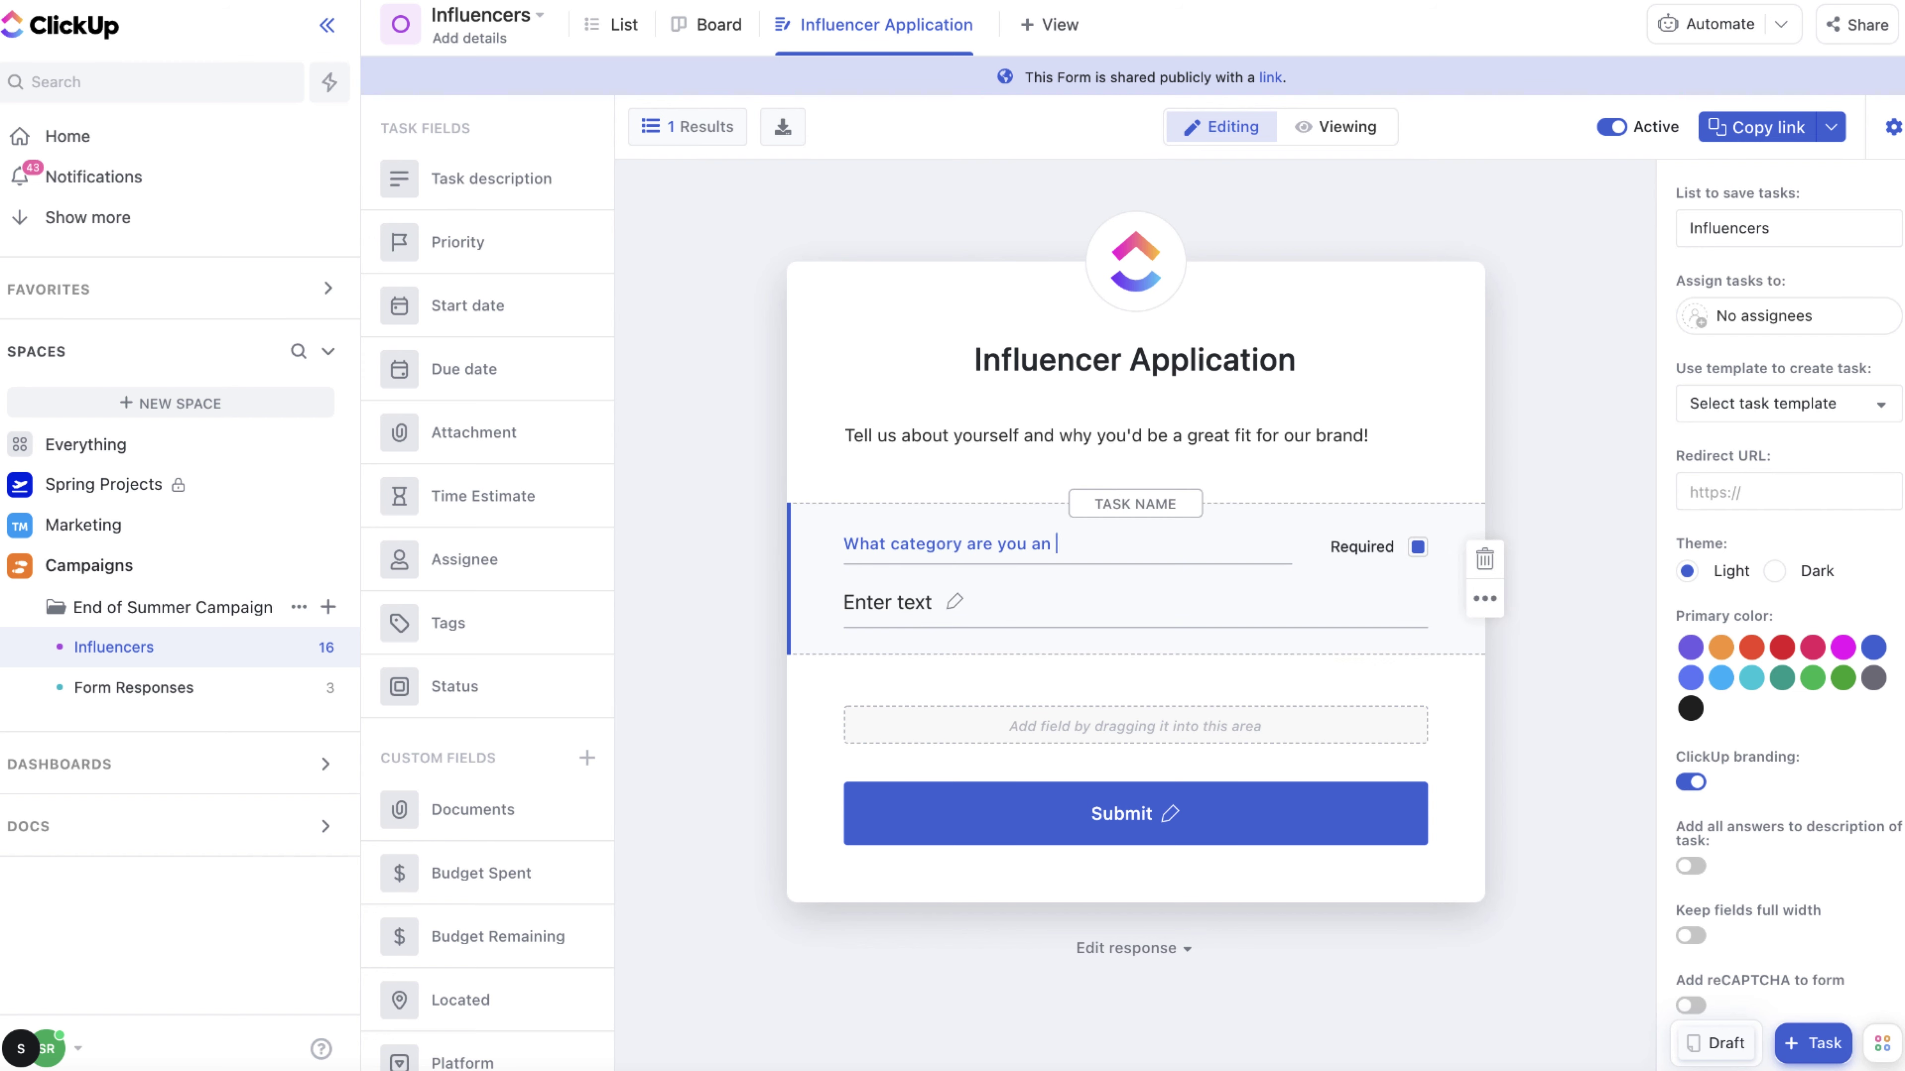
# Preview the form and submit a test response with "Instagram" as the influencer category
pyautogui.click(1312, 133)
pyautogui.click(964, 587)
pyautogui.write('Instagram')
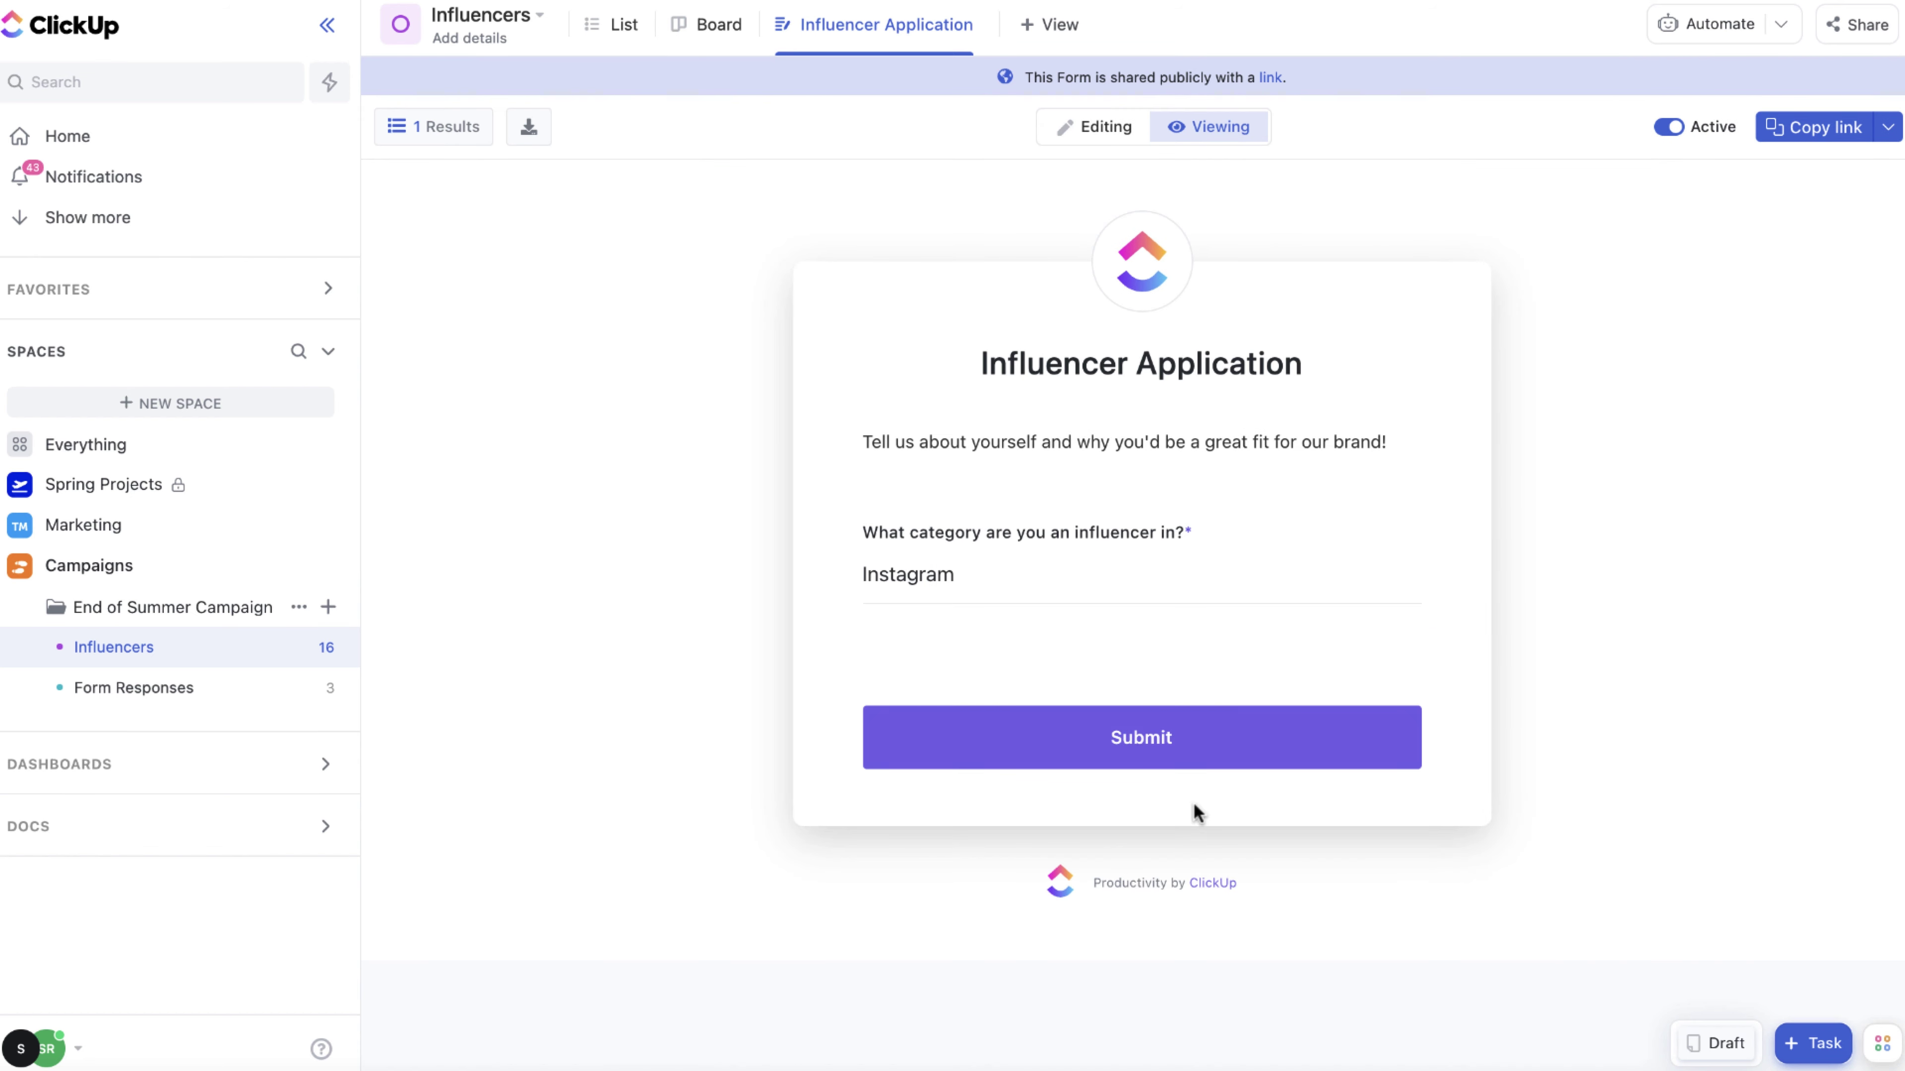
pyautogui.click(1193, 754)
# Return to editing the form, add an Attachment field and title it "Profile Pic"
pyautogui.click(1080, 129)
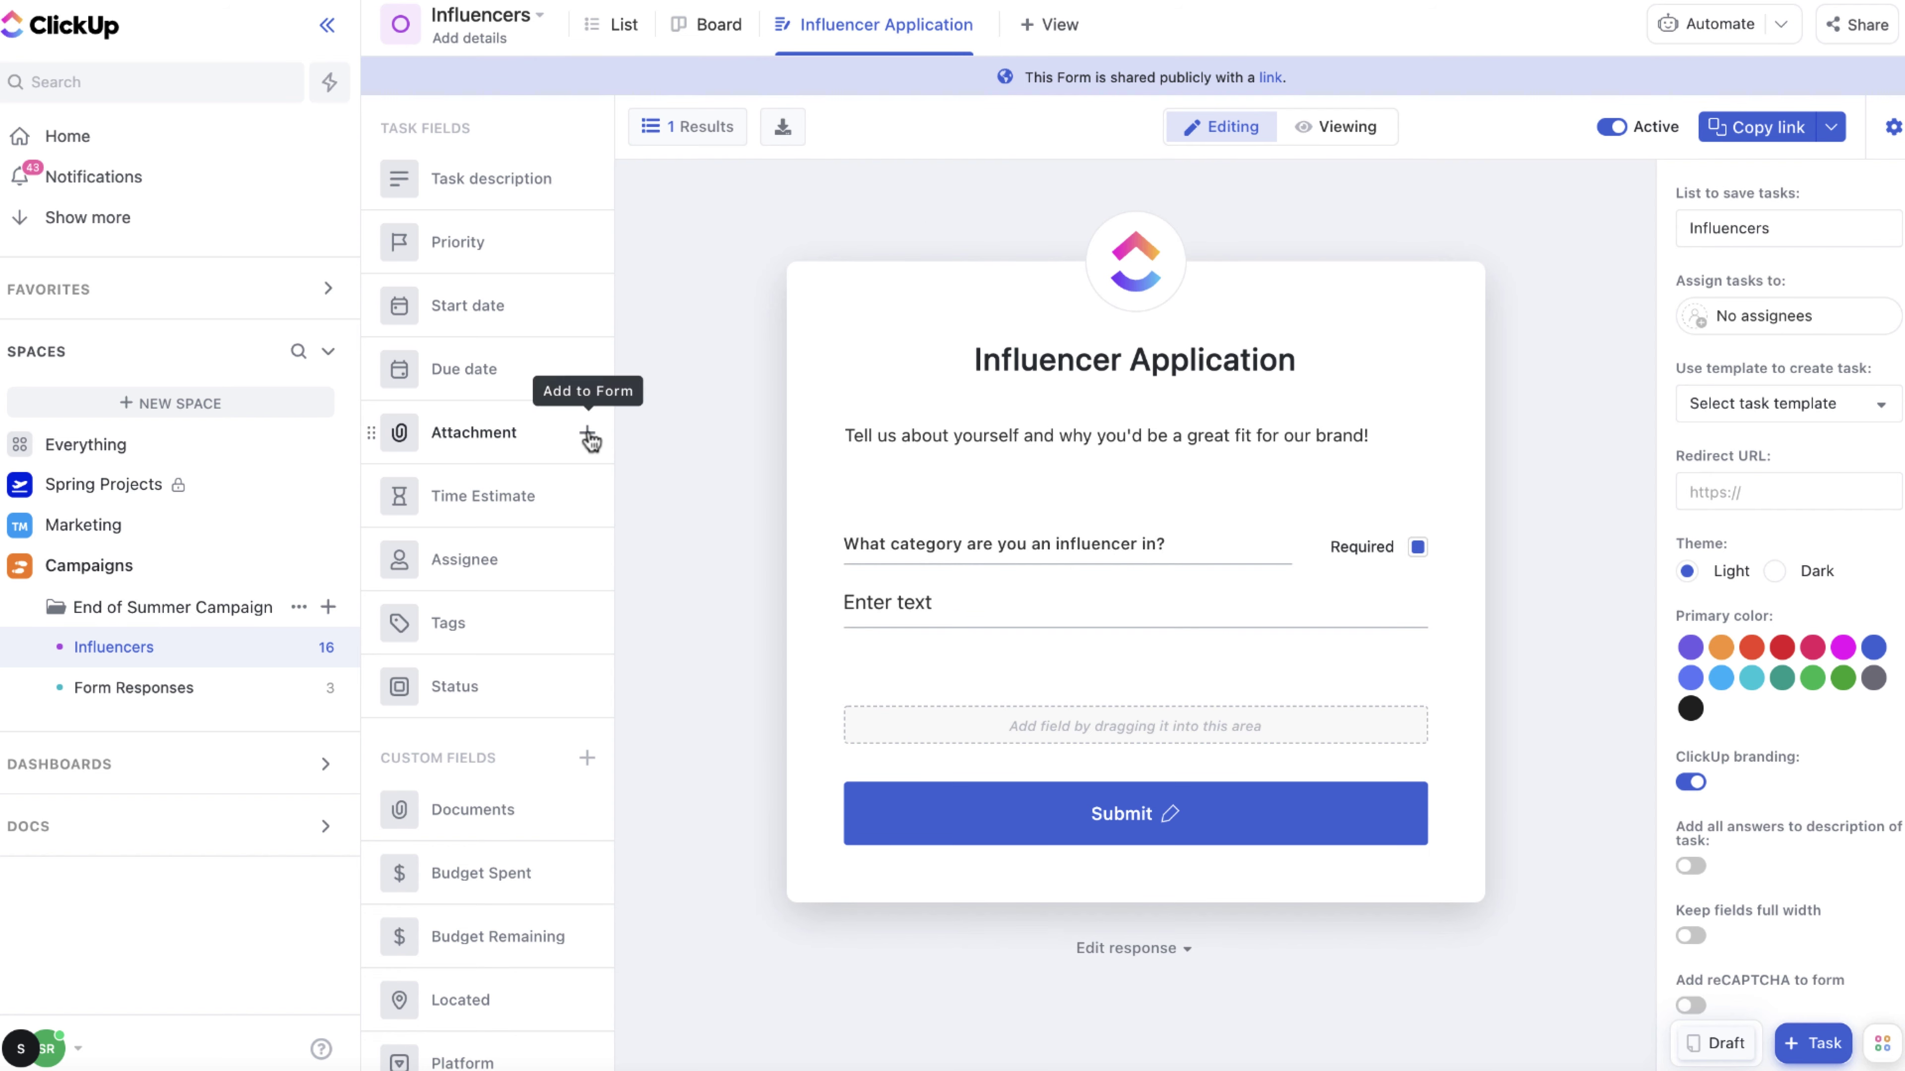
pyautogui.click(587, 432)
pyautogui.click(955, 735)
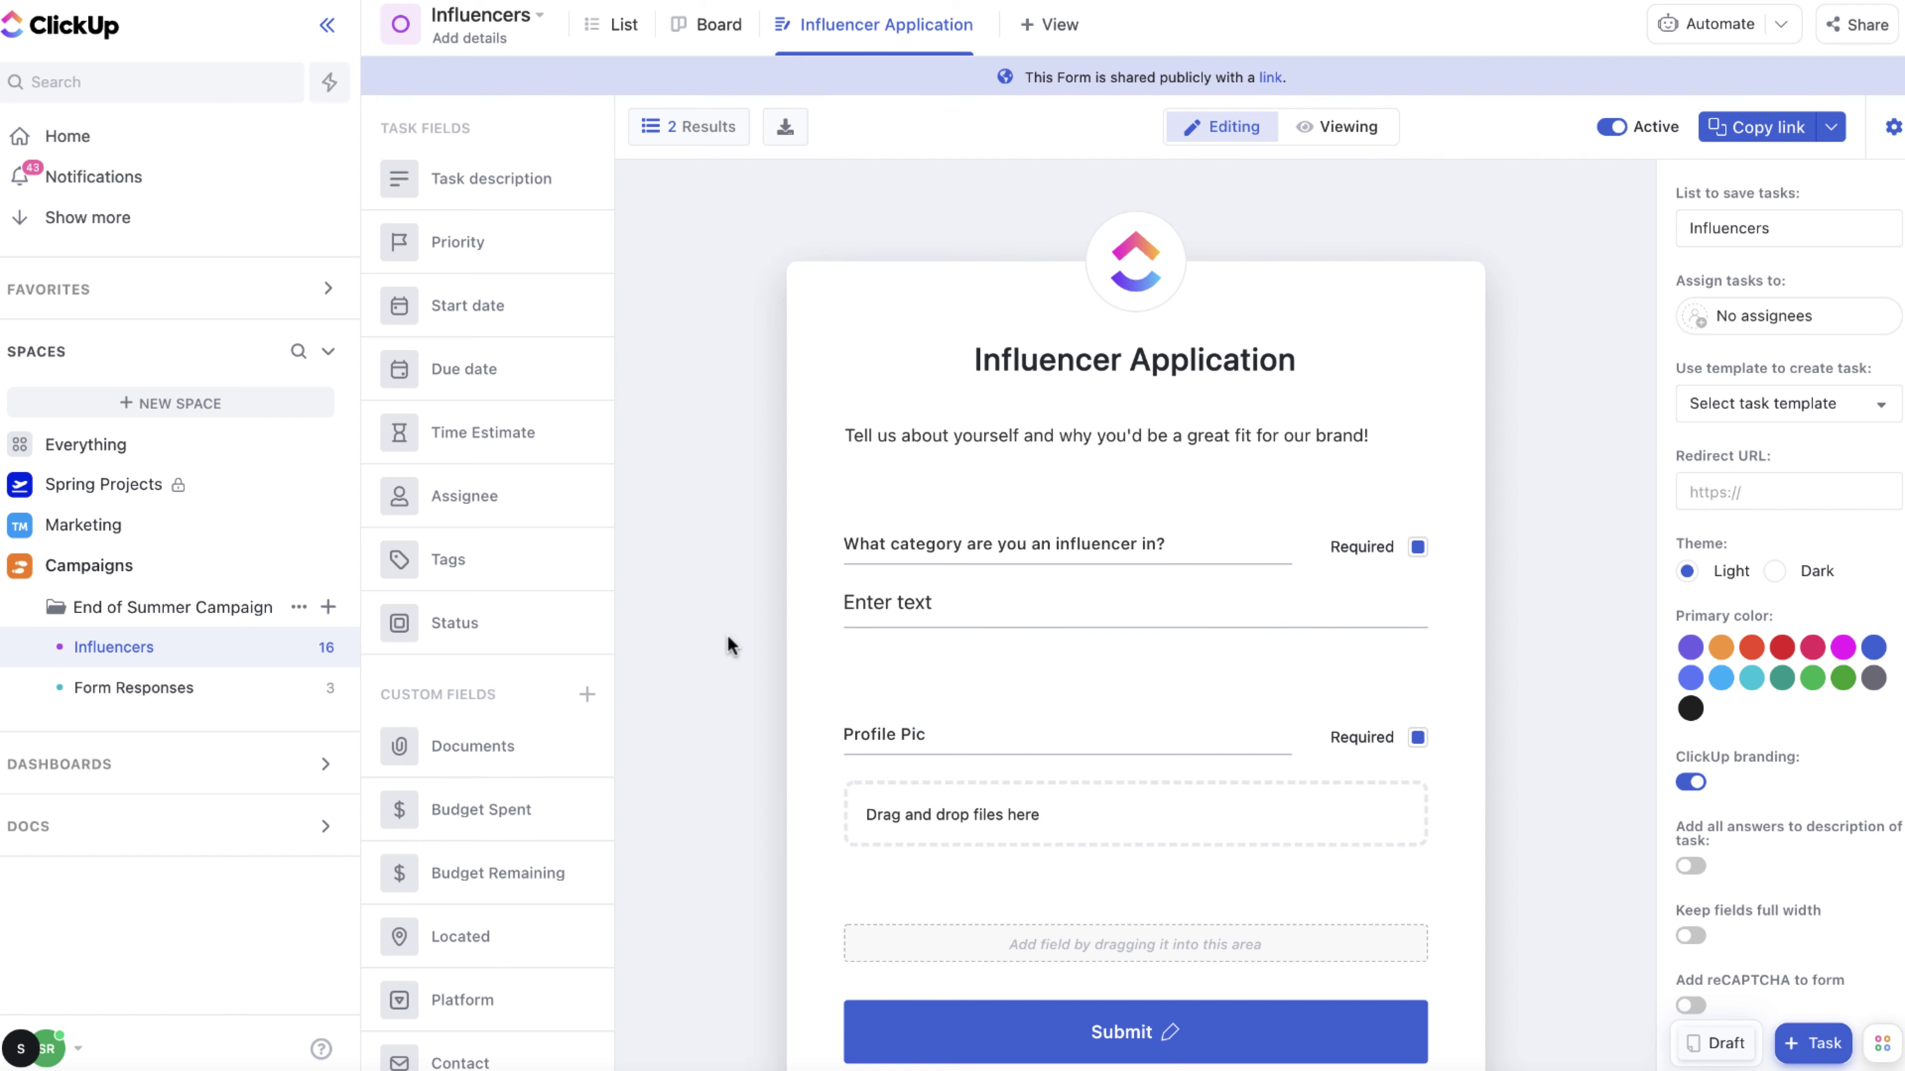
# Examine the attachment on the IG task in the Influencers list and close the task
pyautogui.click(629, 37)
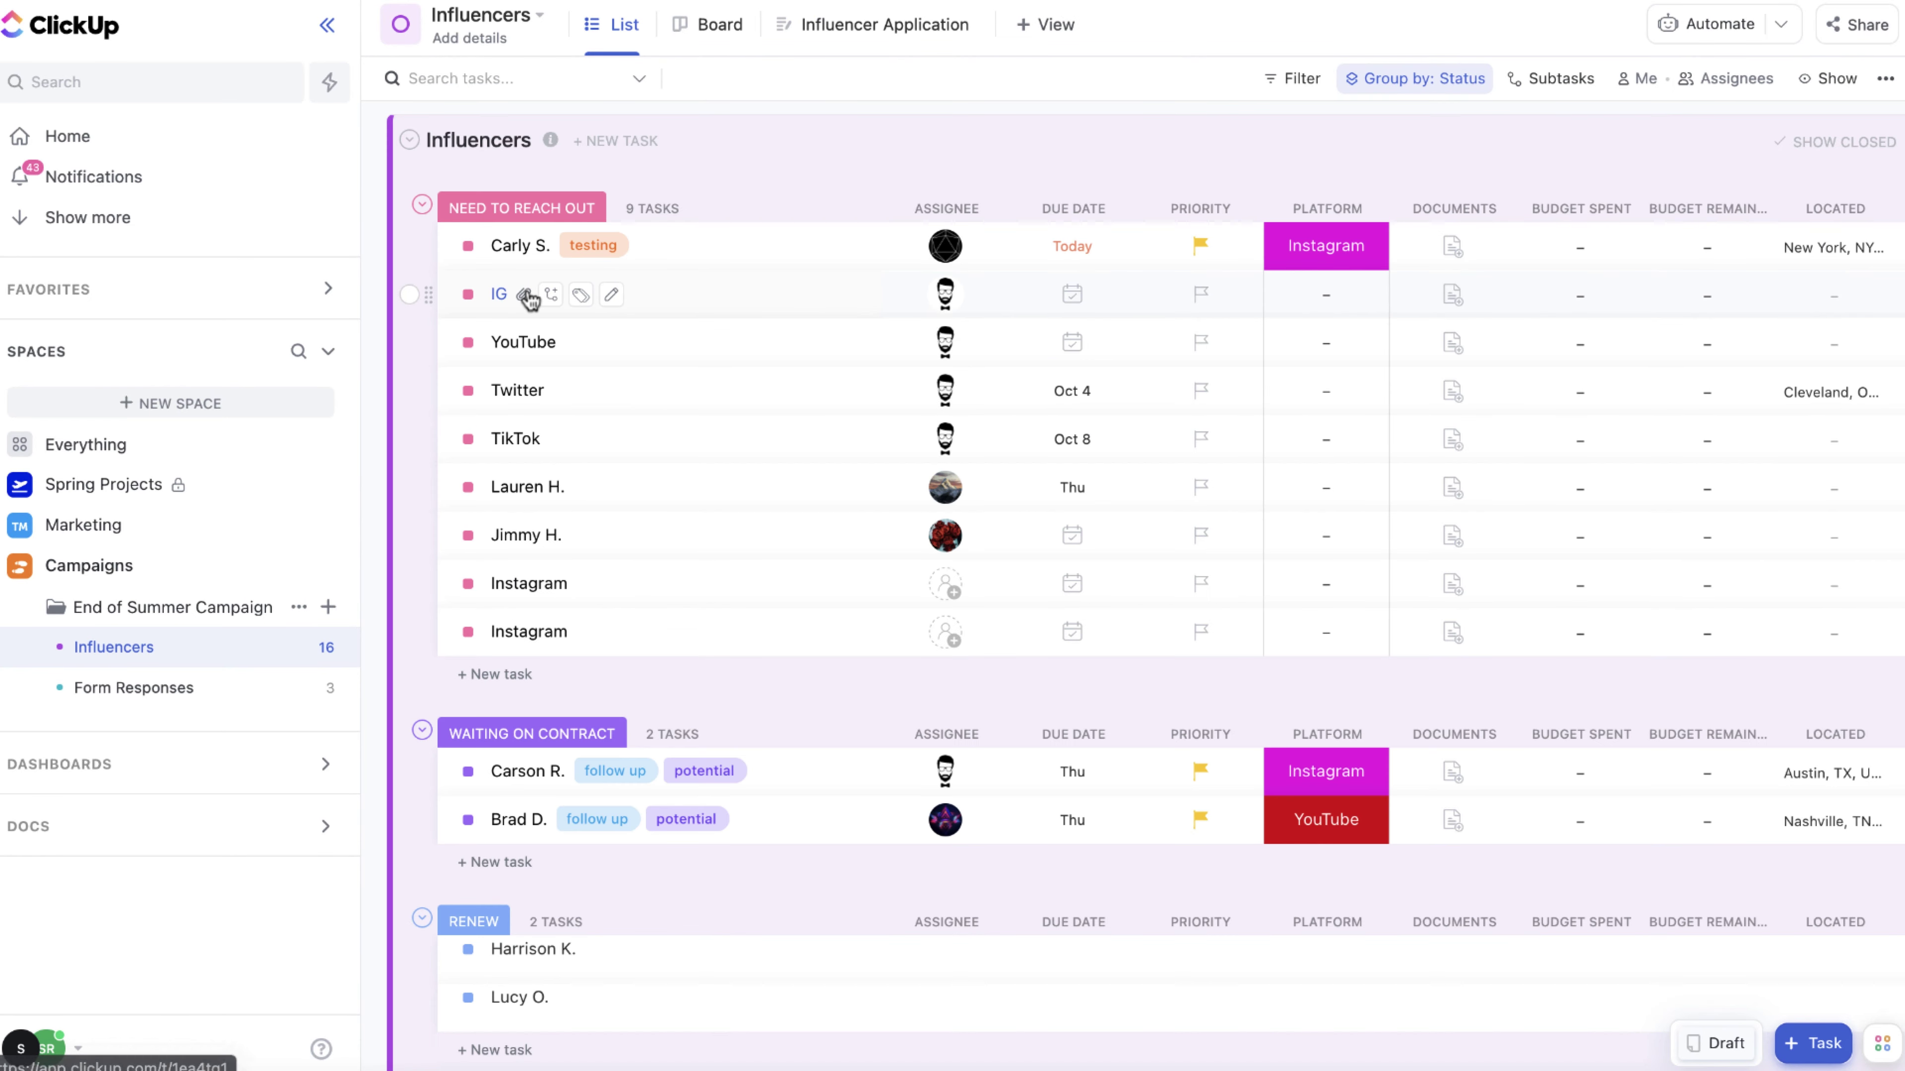
pyautogui.click(529, 294)
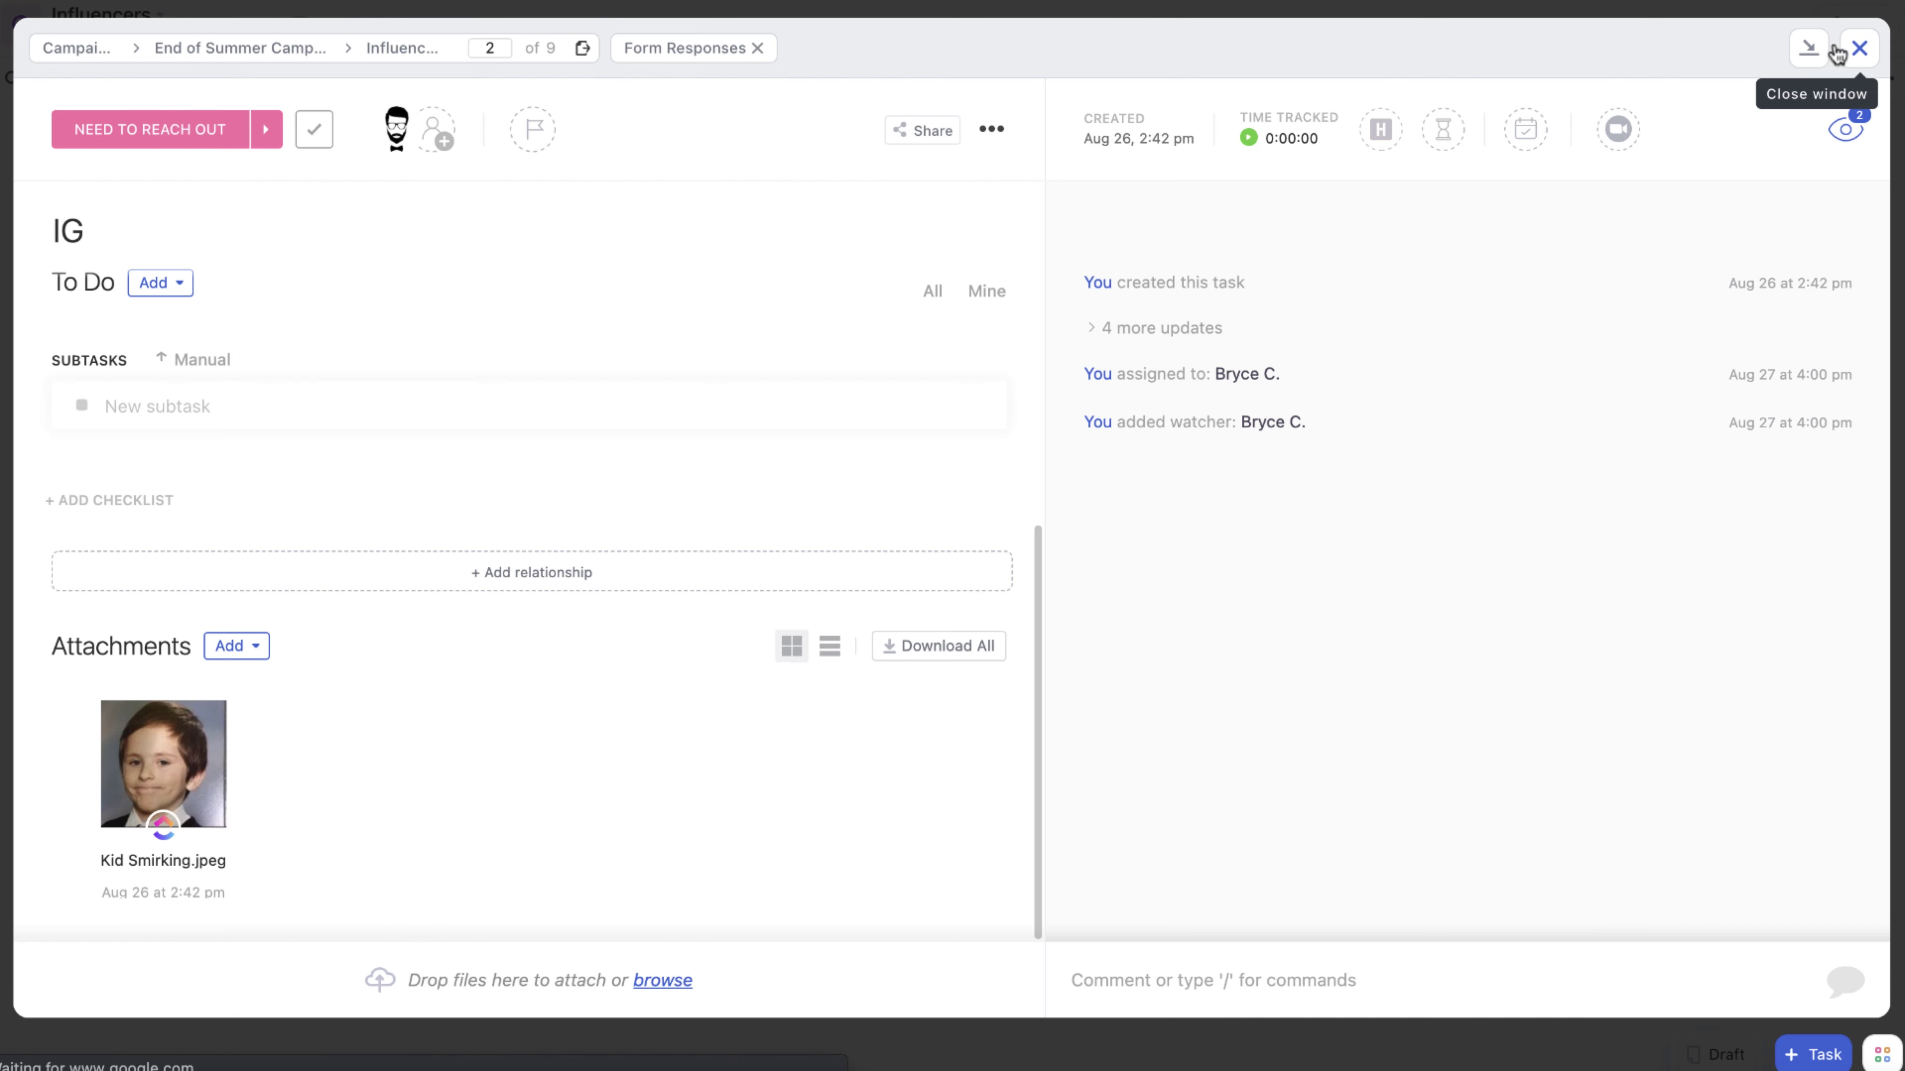
pyautogui.click(1859, 47)
# Create a Text area (Long text) custom field named "Why do you want to work with us?" and add it to the Influencer Application form
pyautogui.click(879, 30)
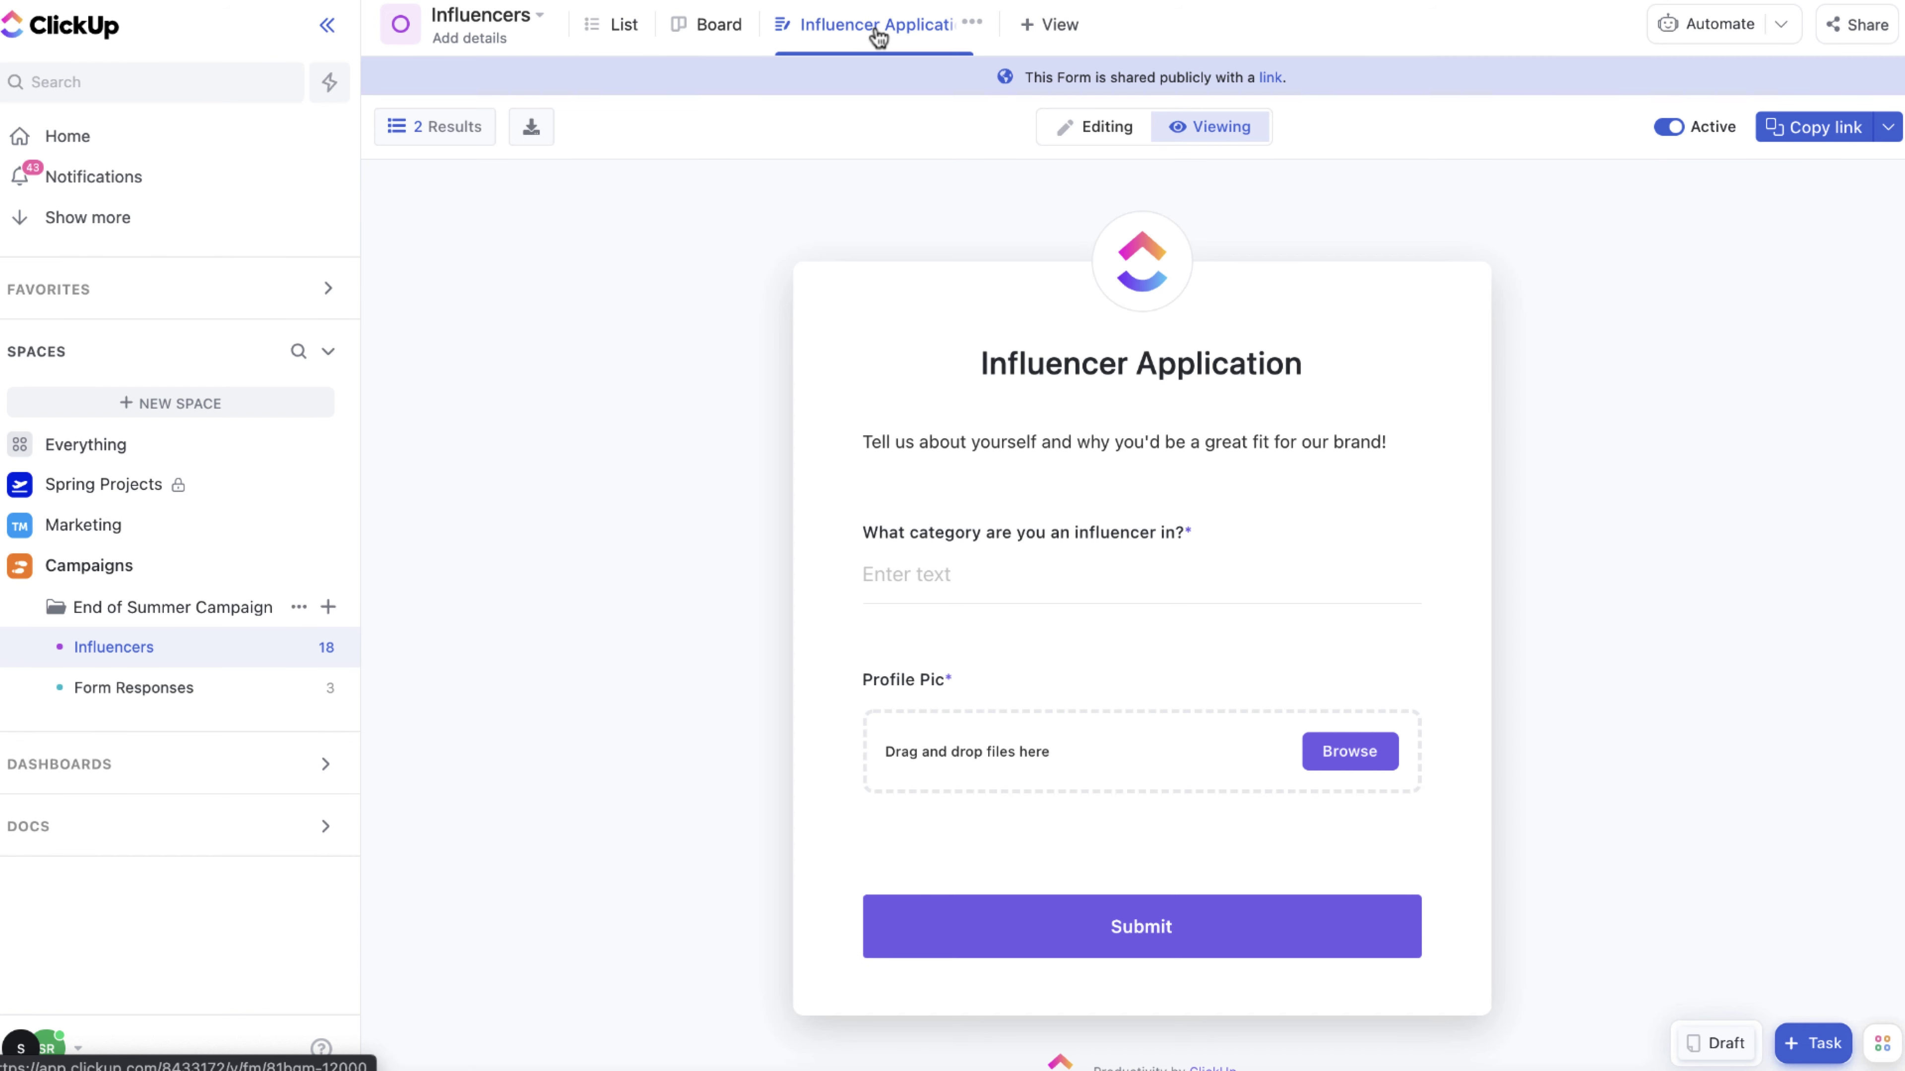
pyautogui.click(1078, 126)
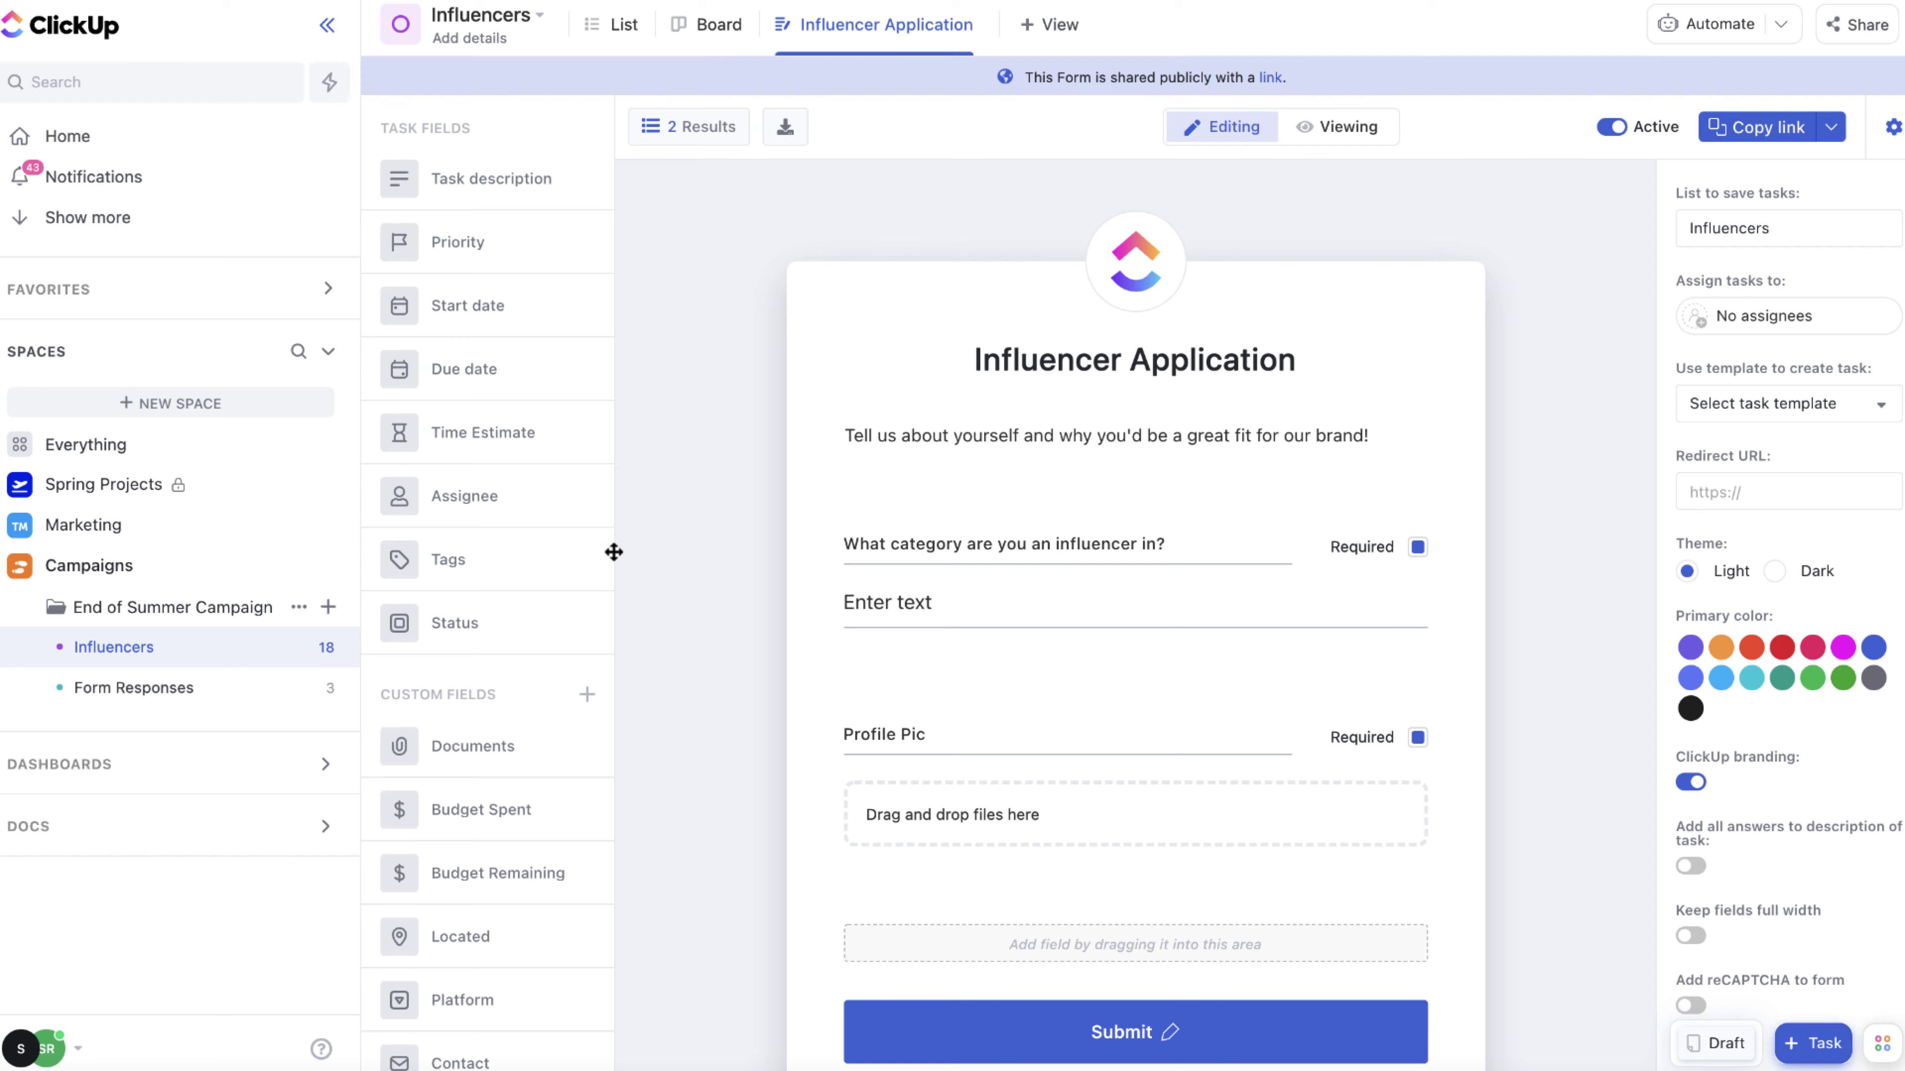
pyautogui.scroll(-1, 543, 648)
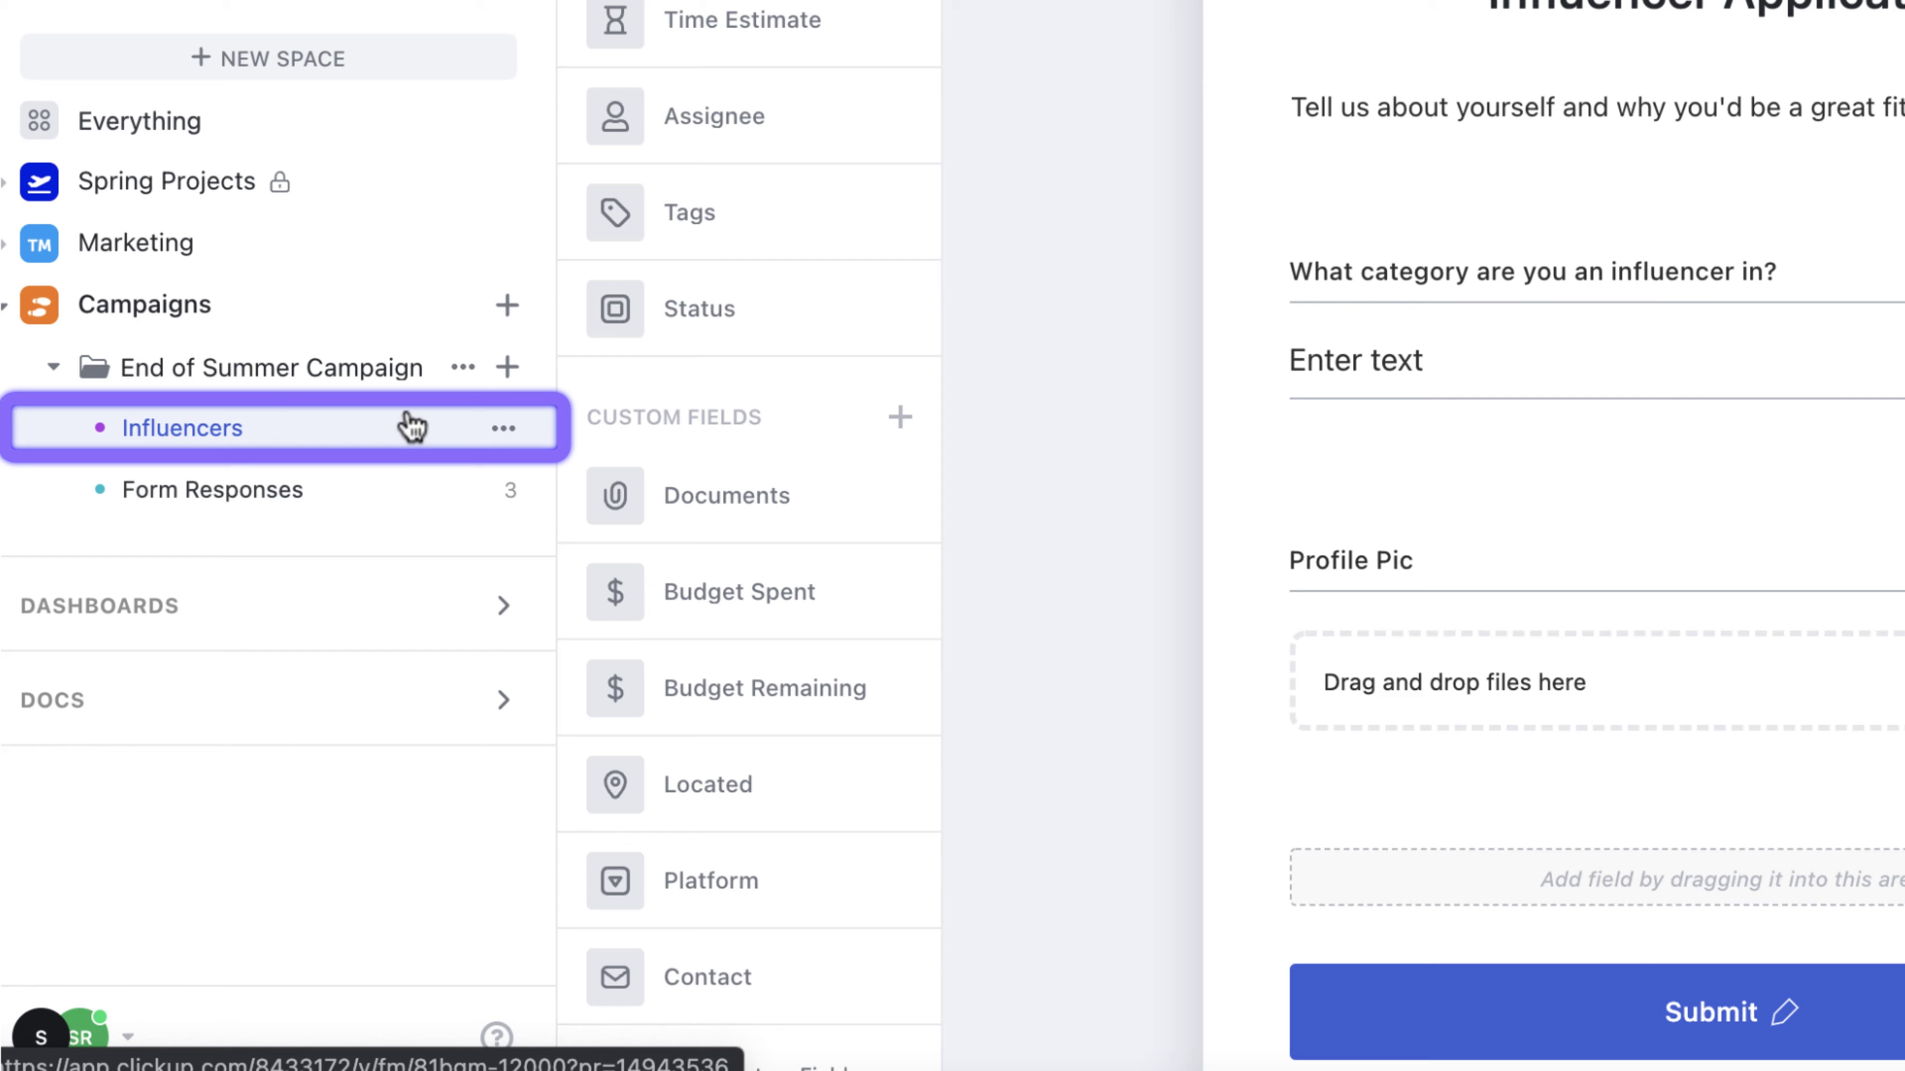
pyautogui.click(905, 422)
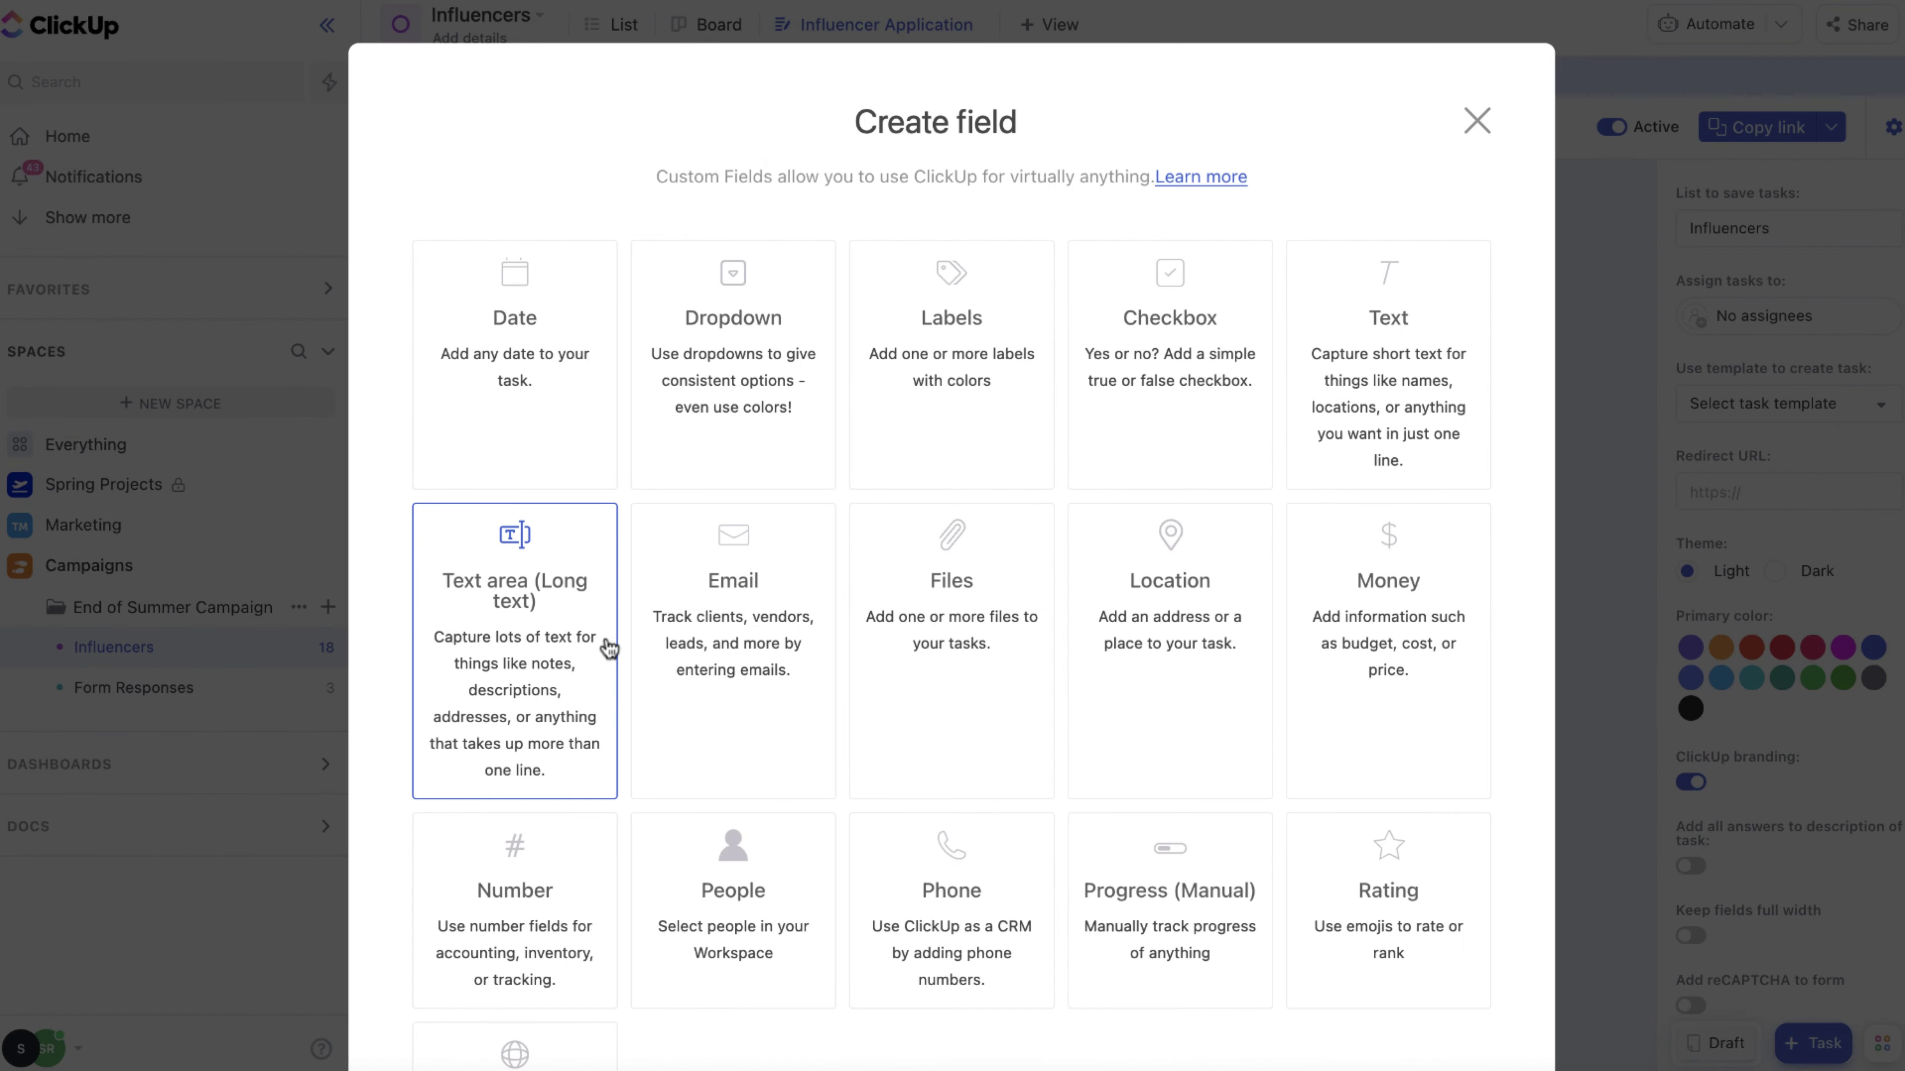
pyautogui.scroll(-5, 609, 646)
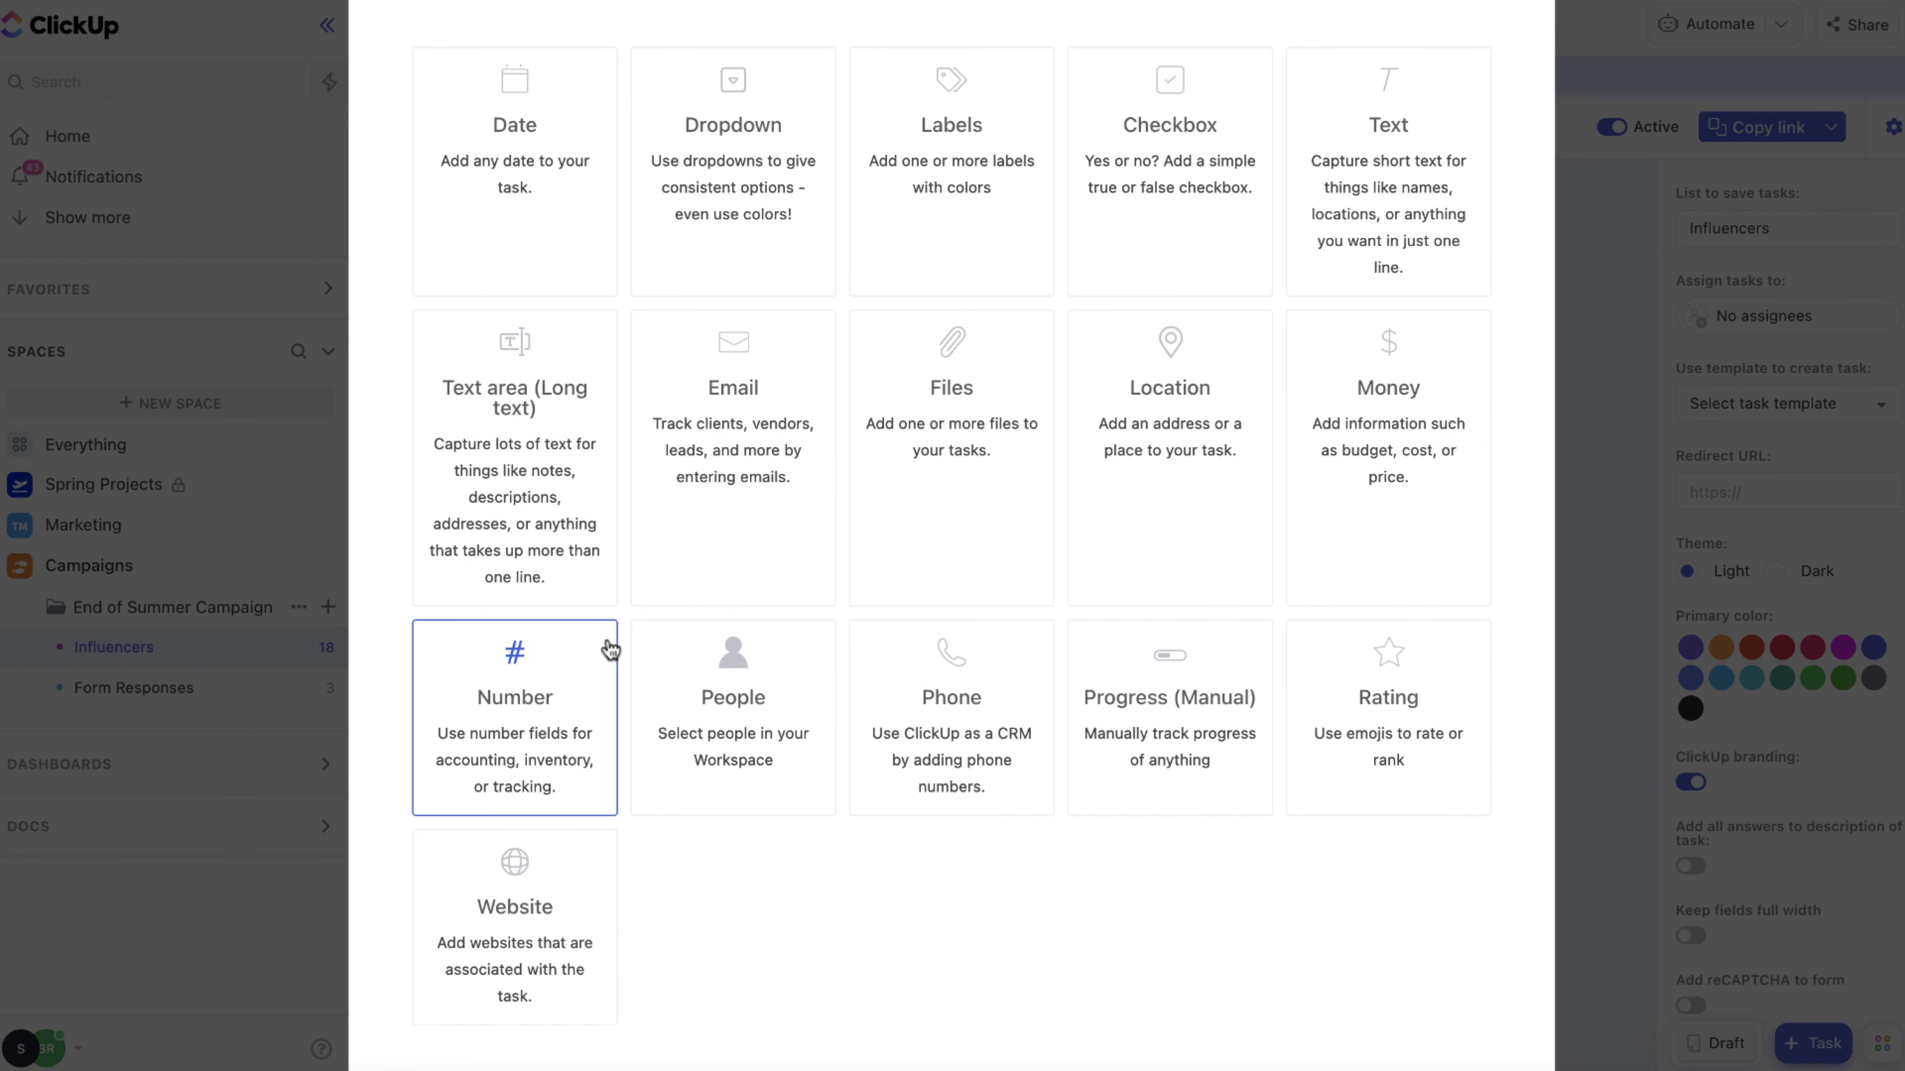
pyautogui.click(523, 495)
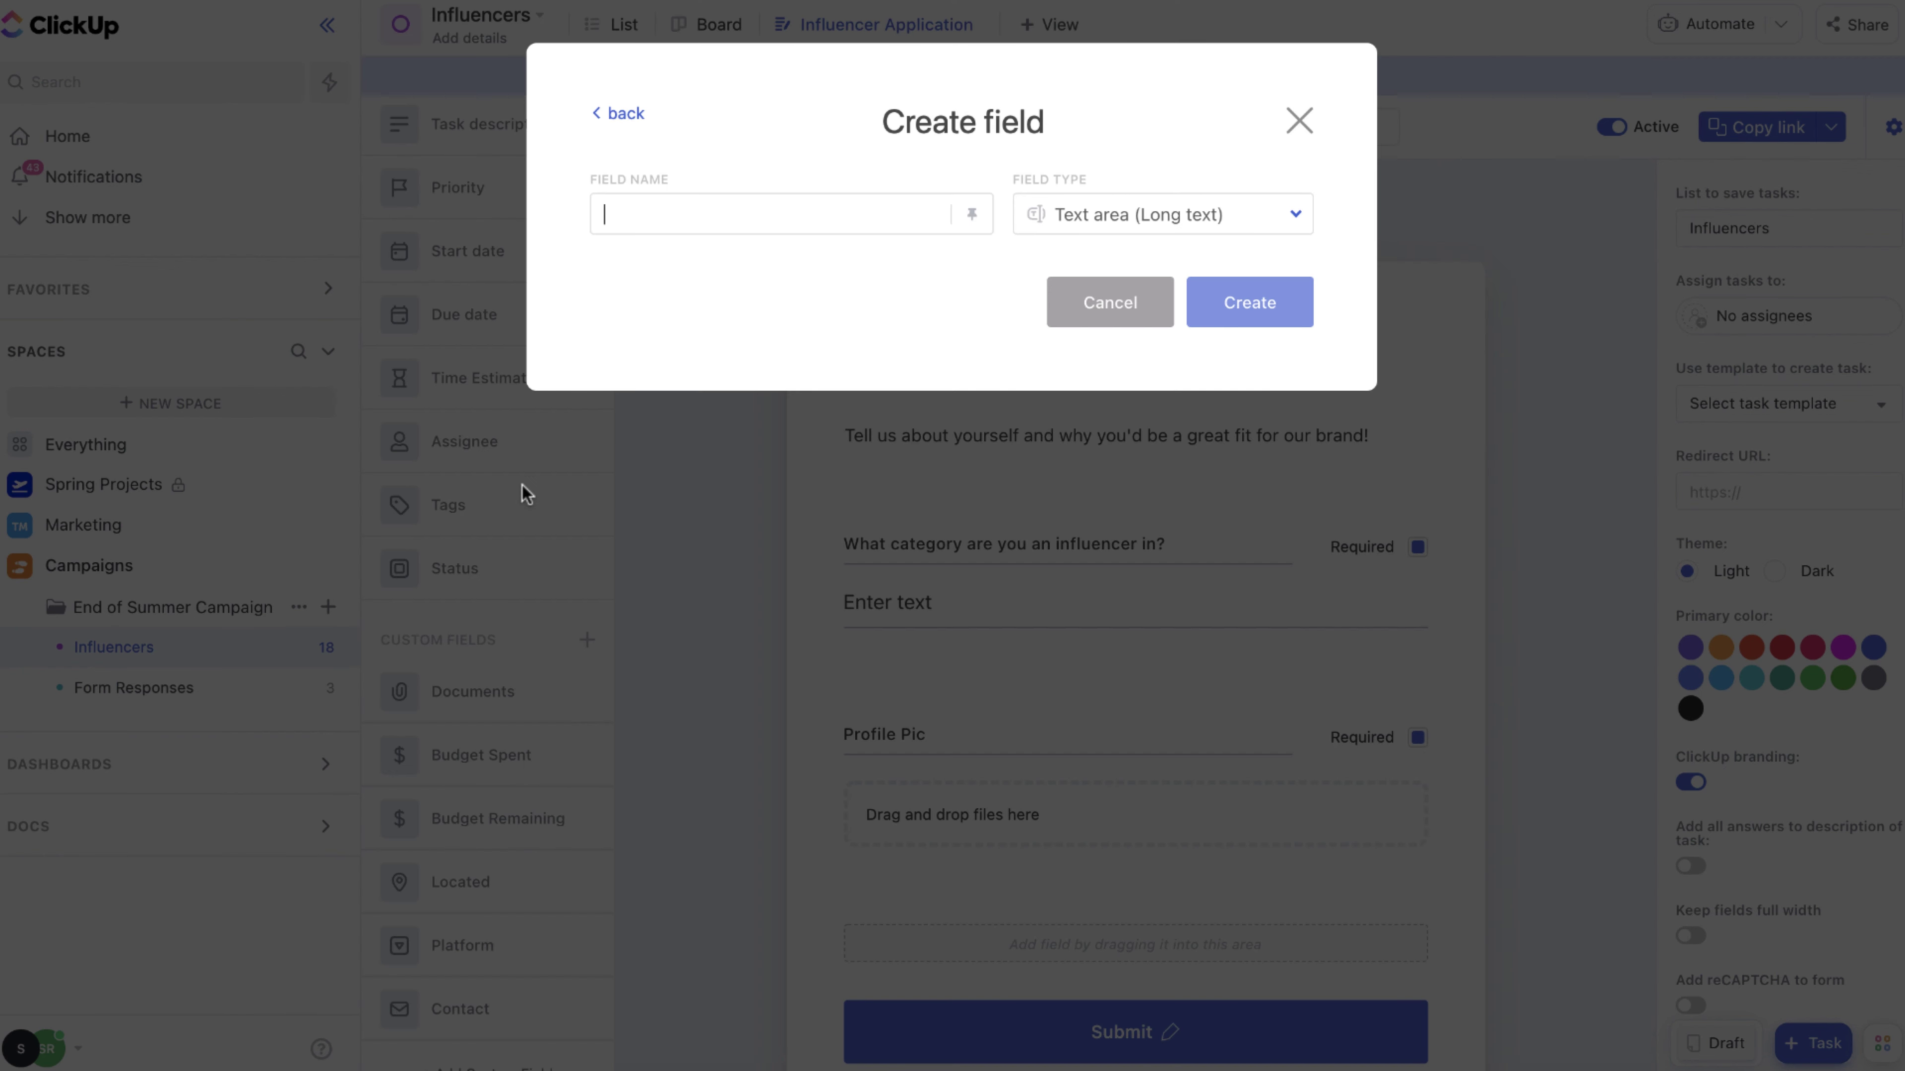
pyautogui.write('Why do you want to work with us?')
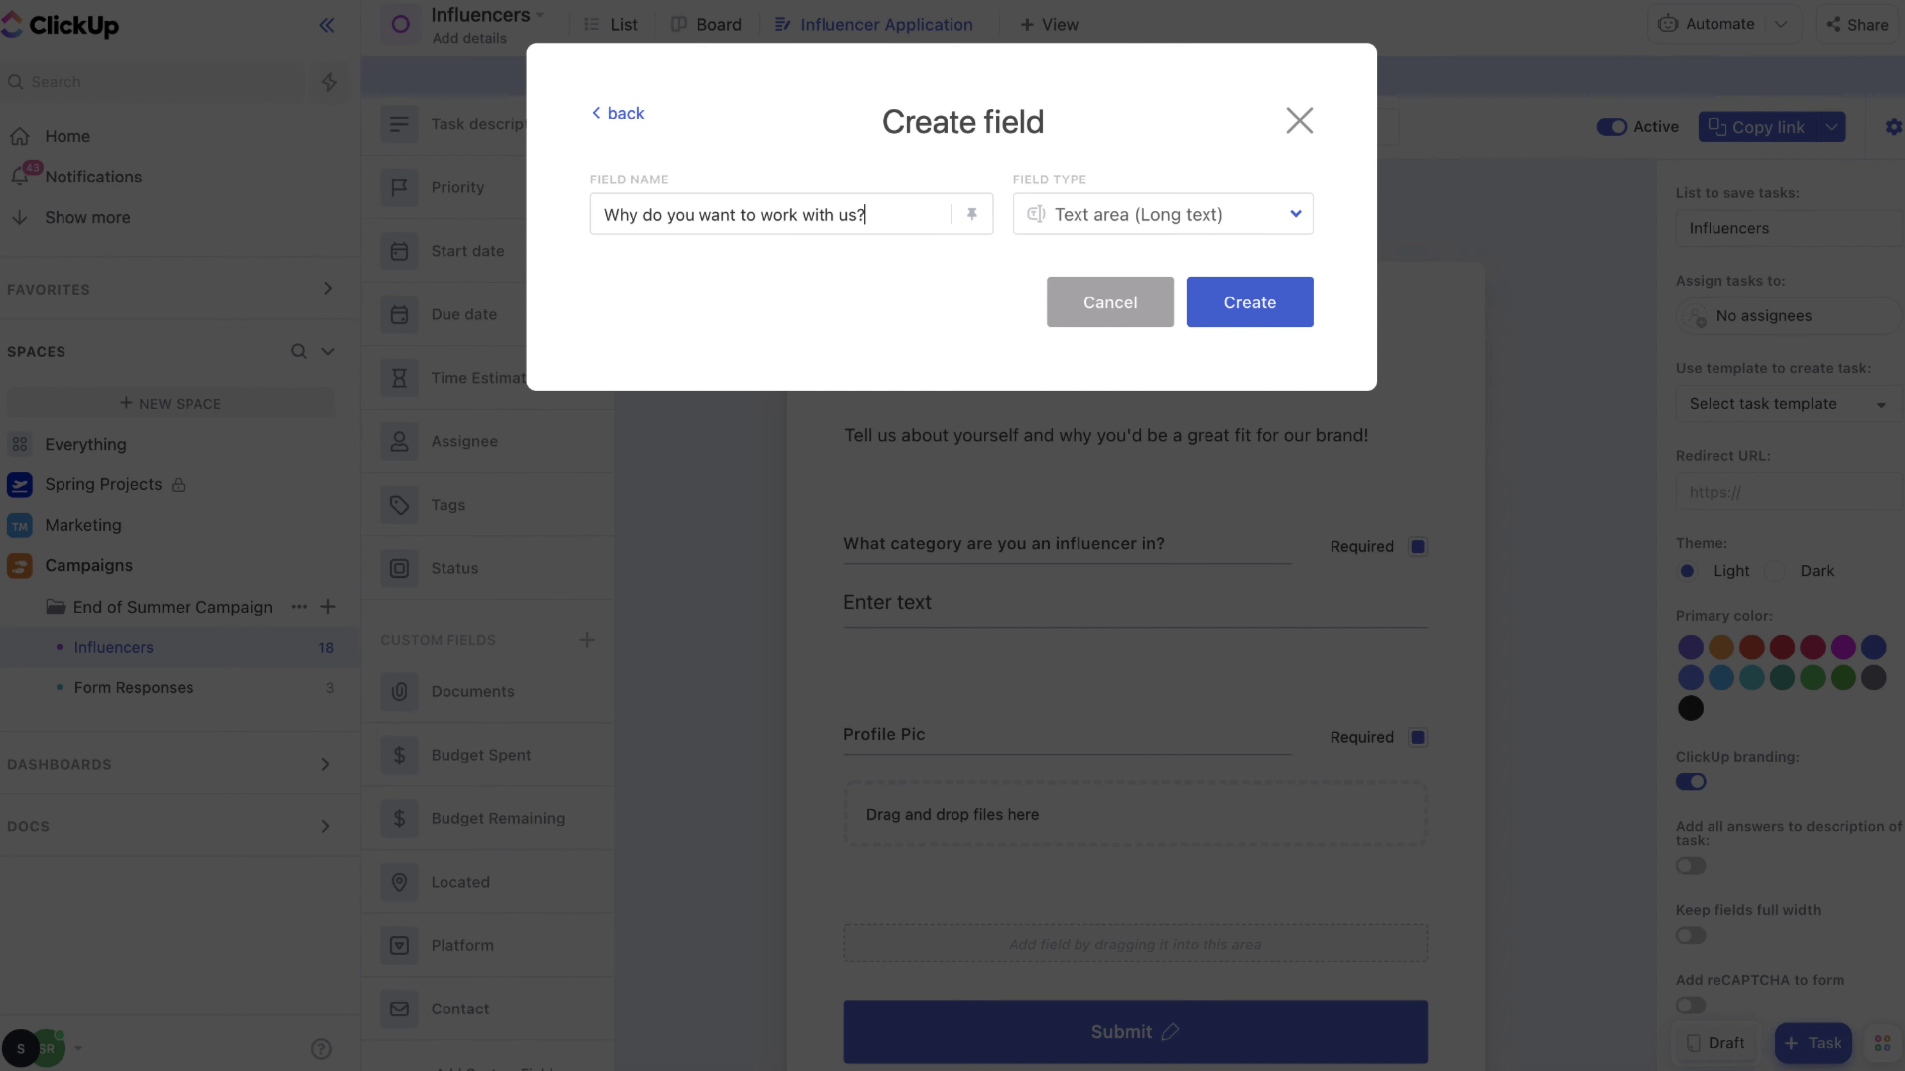
pyautogui.press('Return')
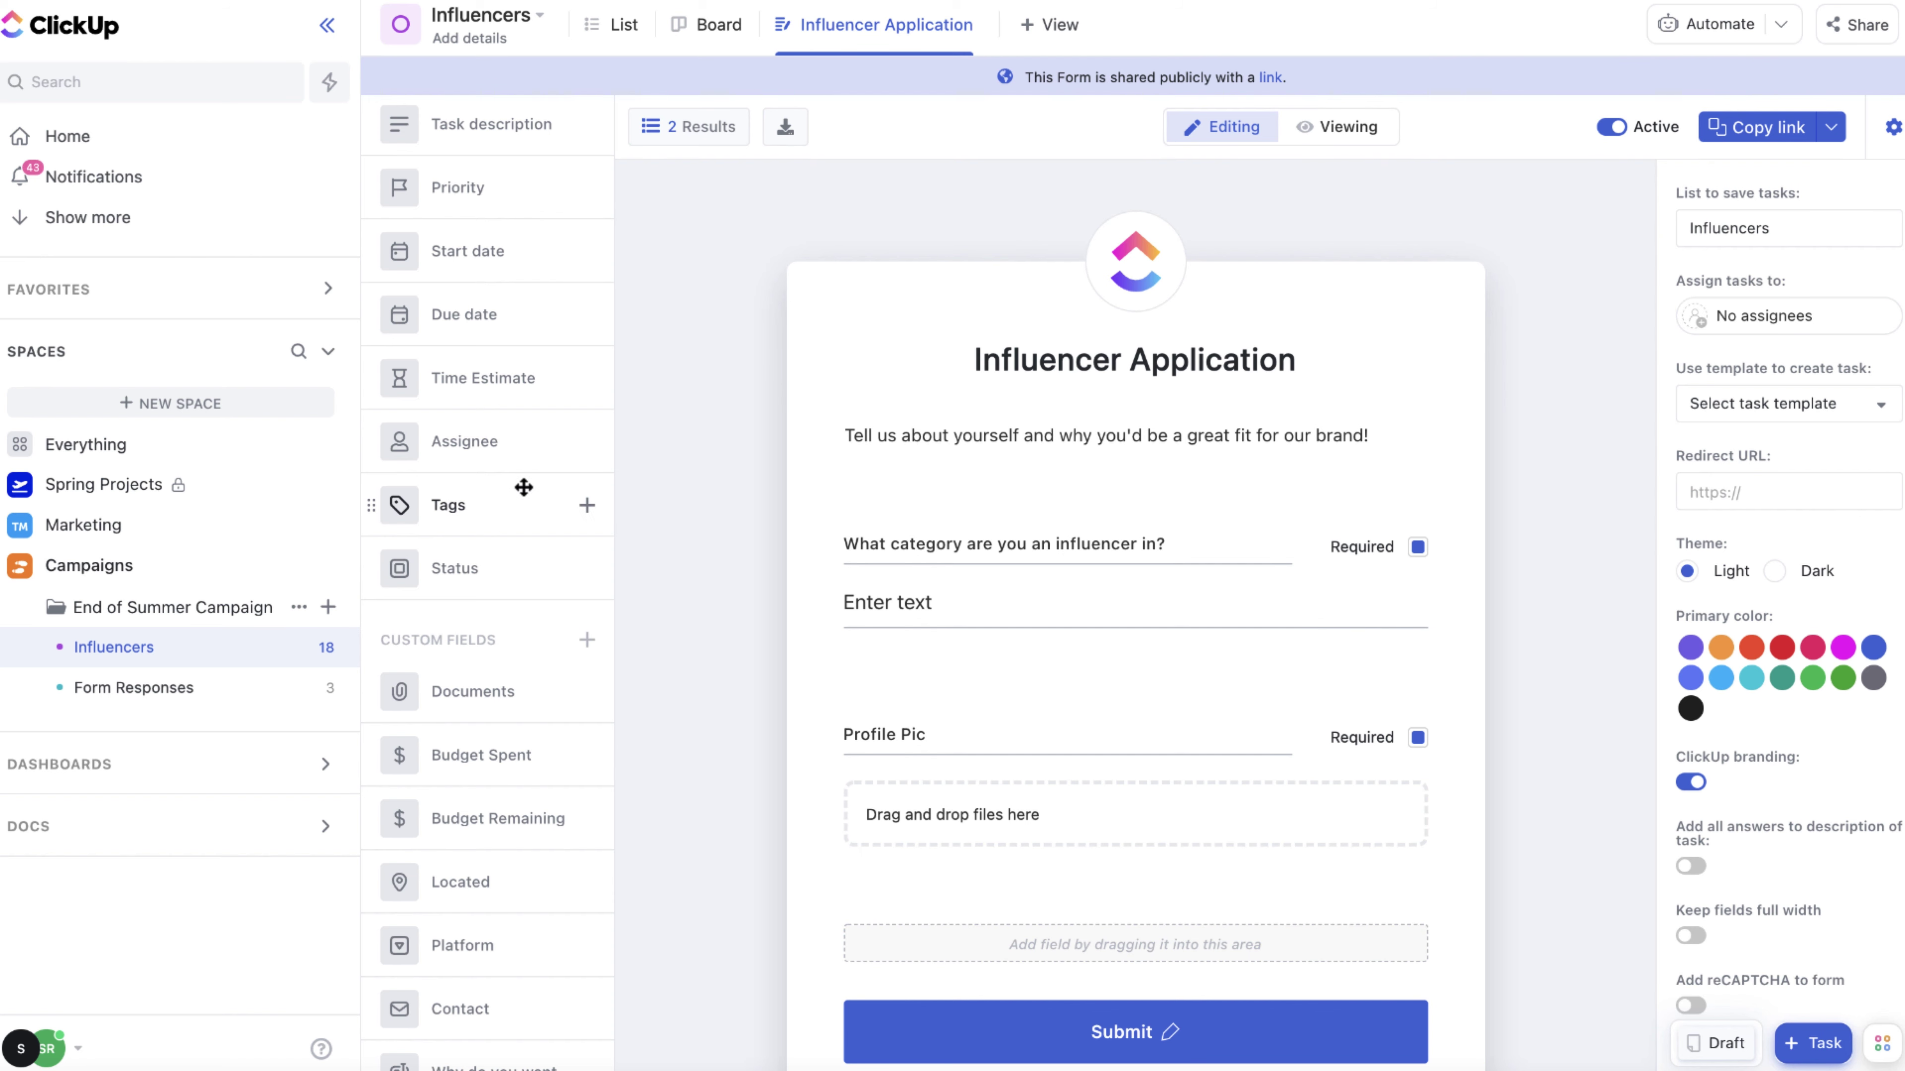
pyautogui.scroll(-2, 506, 968)
pyautogui.click(587, 1009)
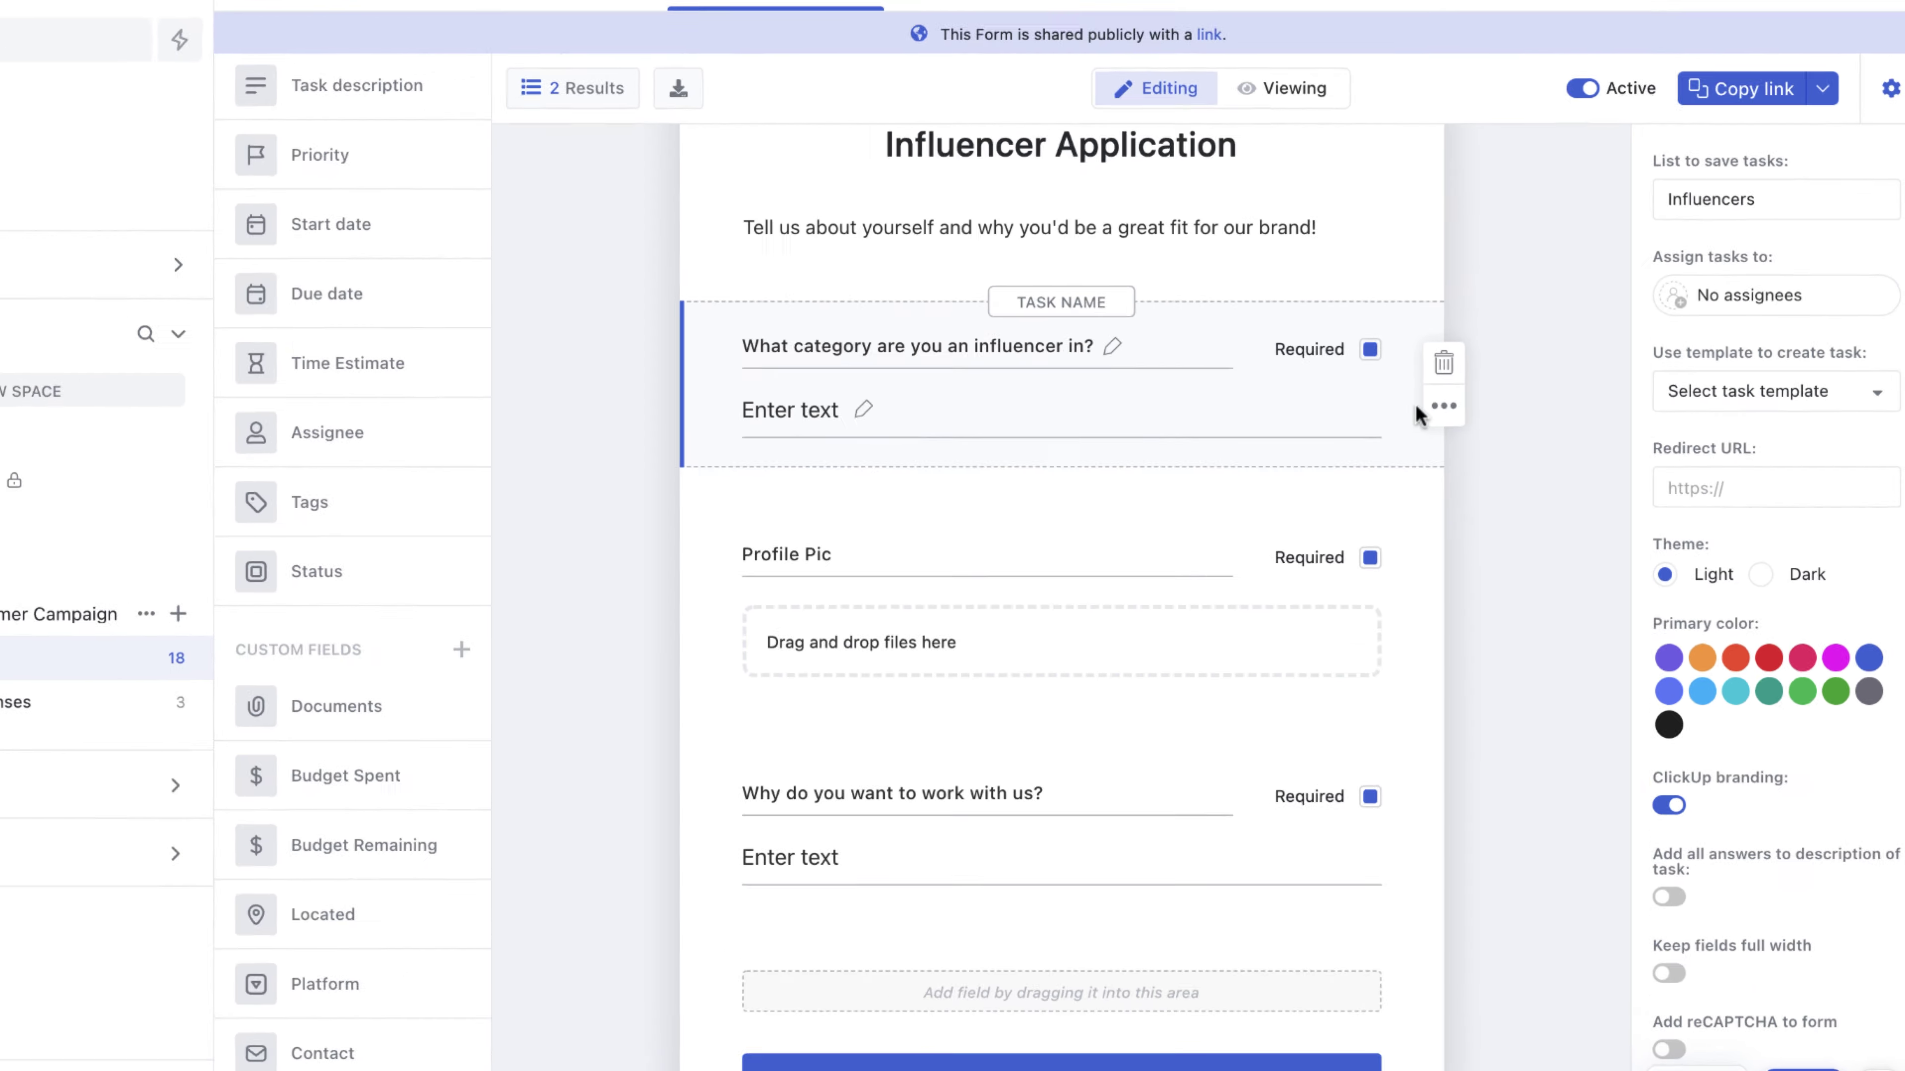
# Make the influencer category question a hidden field, preview the form, and return to editing
pyautogui.click(1441, 406)
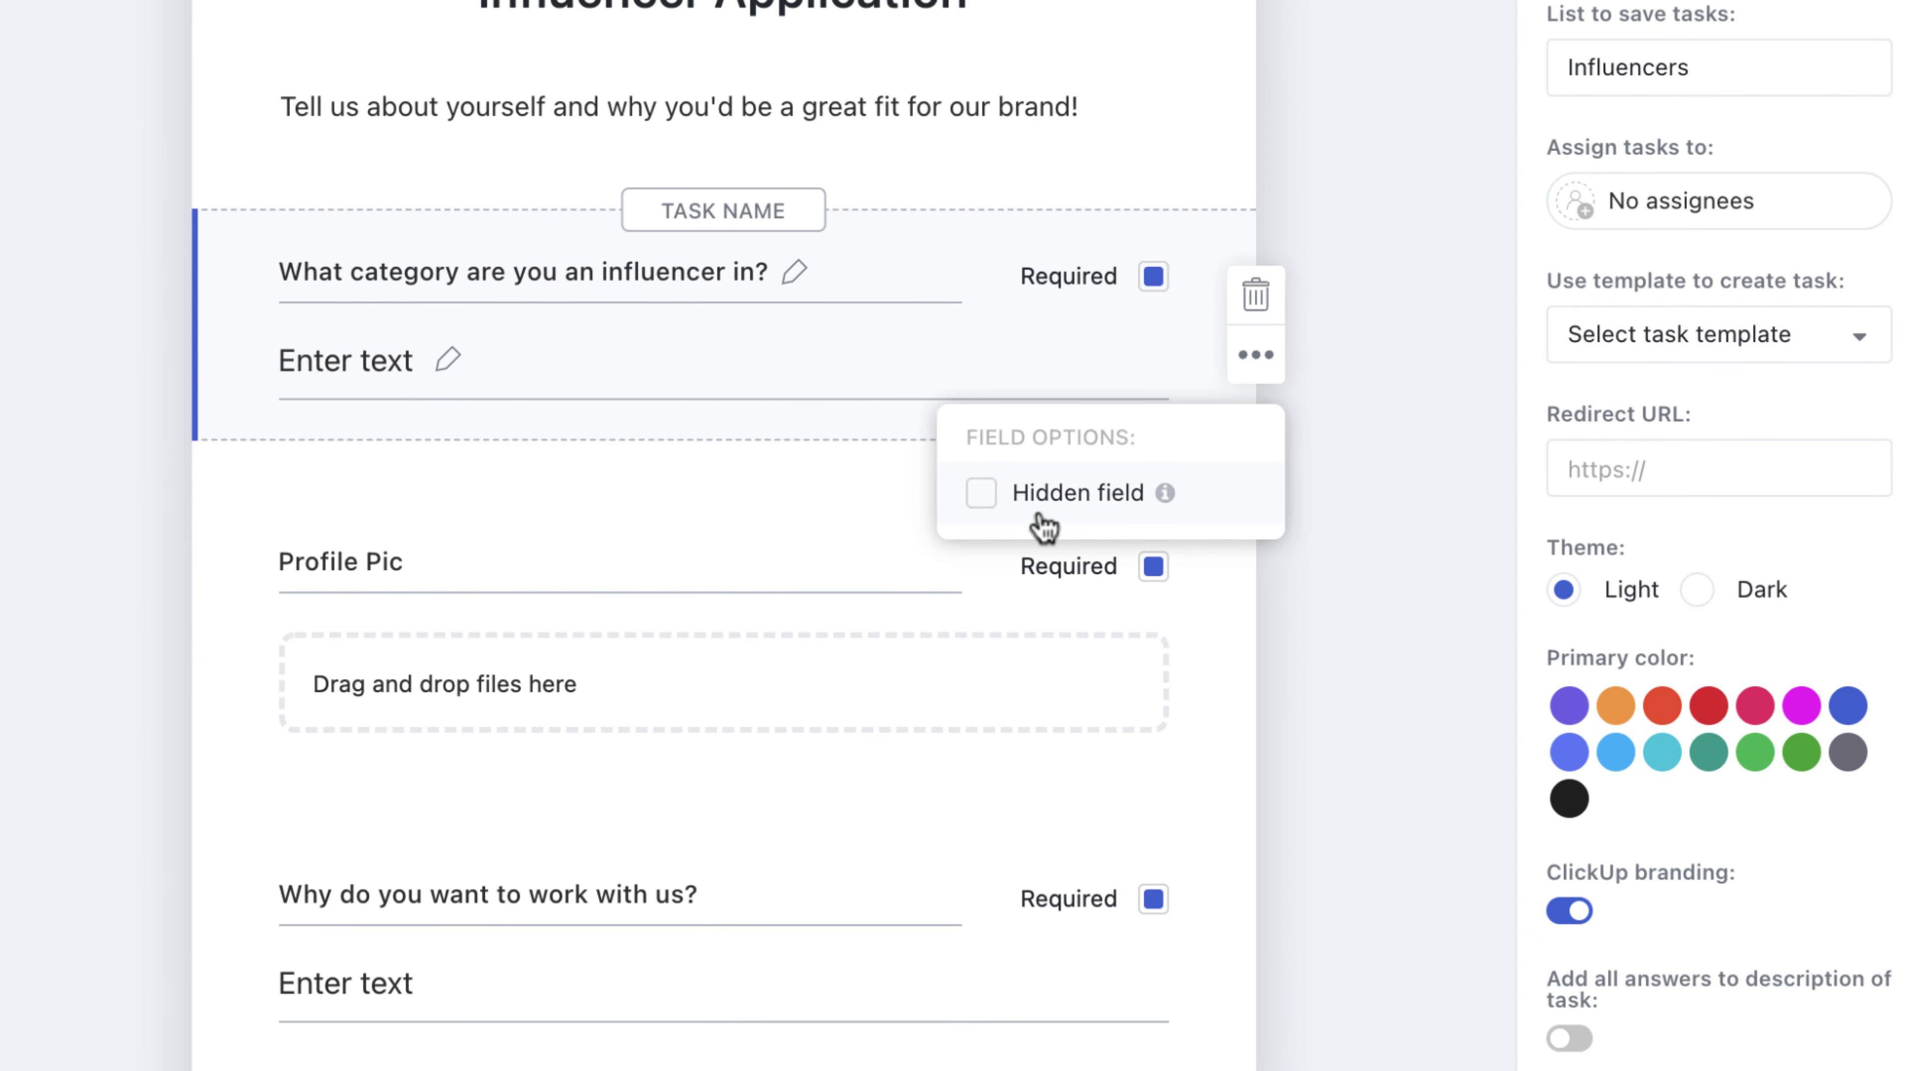
pyautogui.click(982, 504)
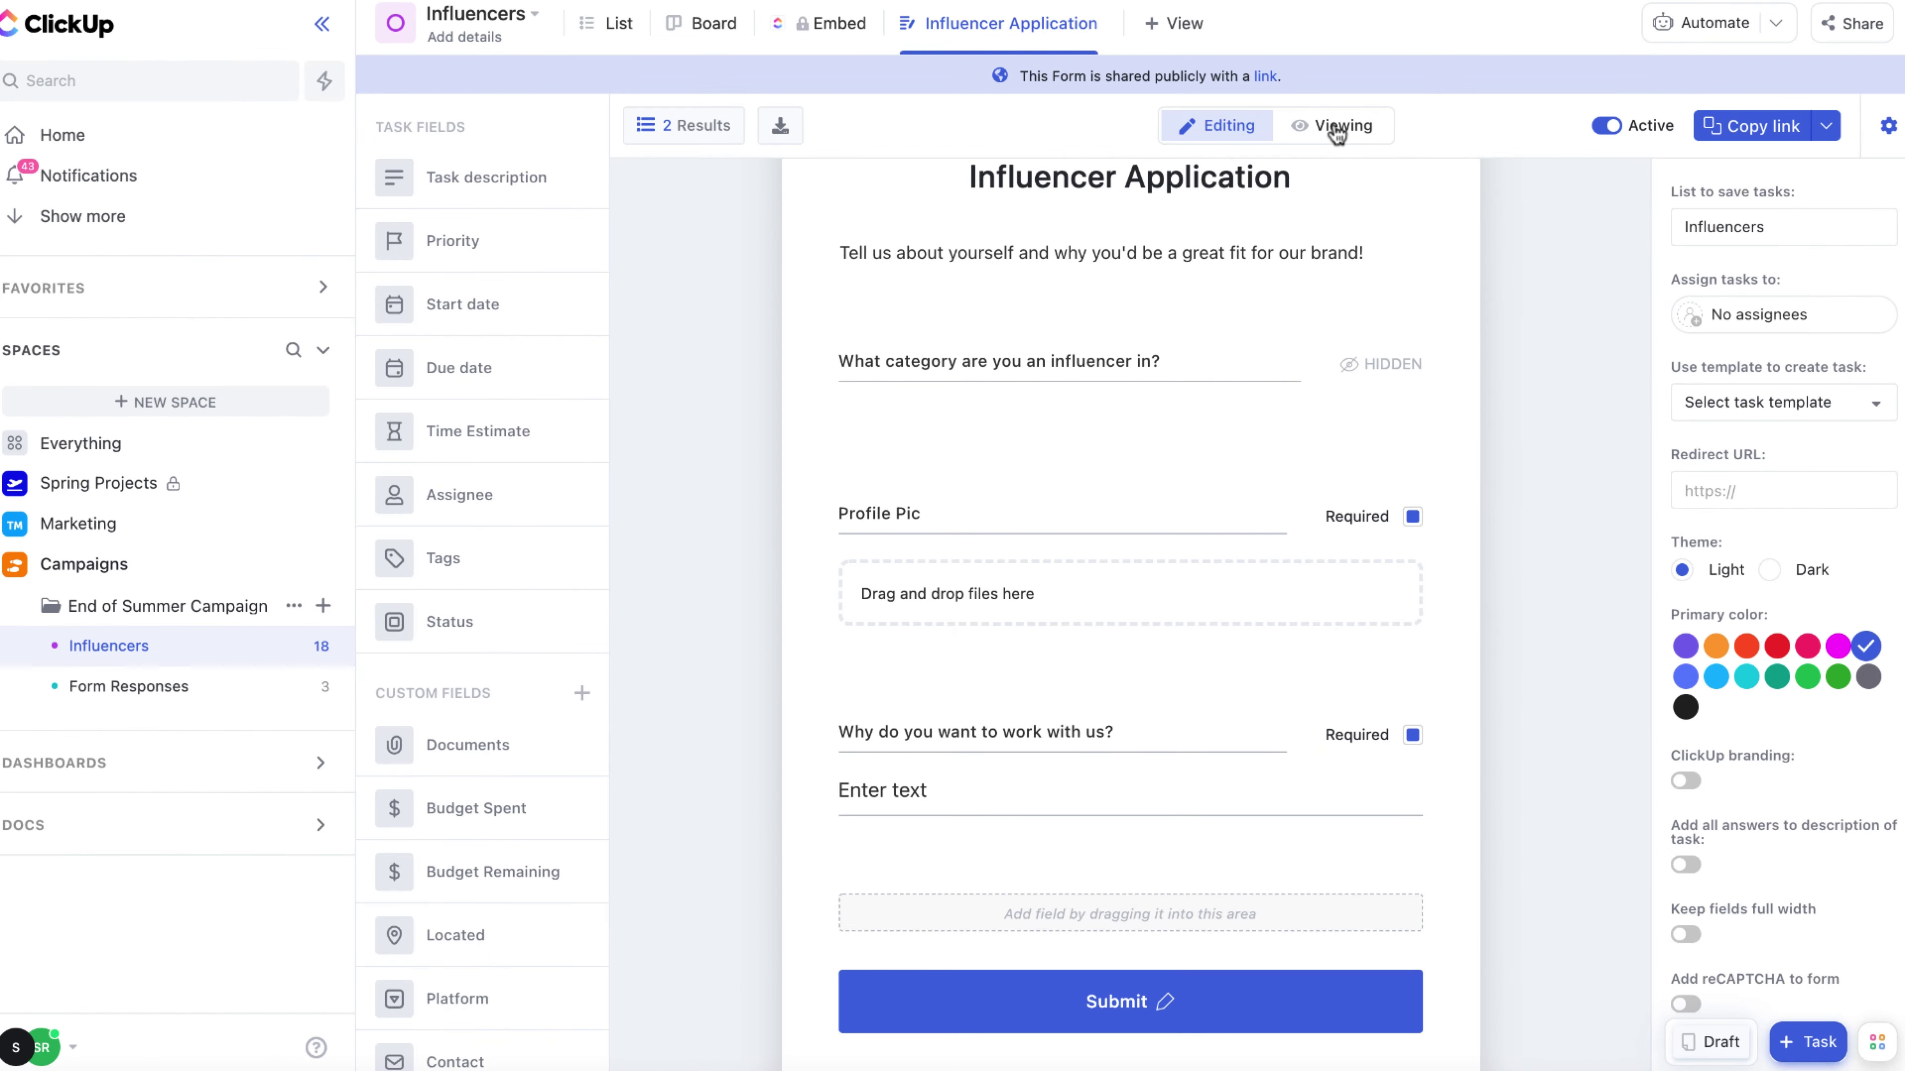
pyautogui.click(1333, 122)
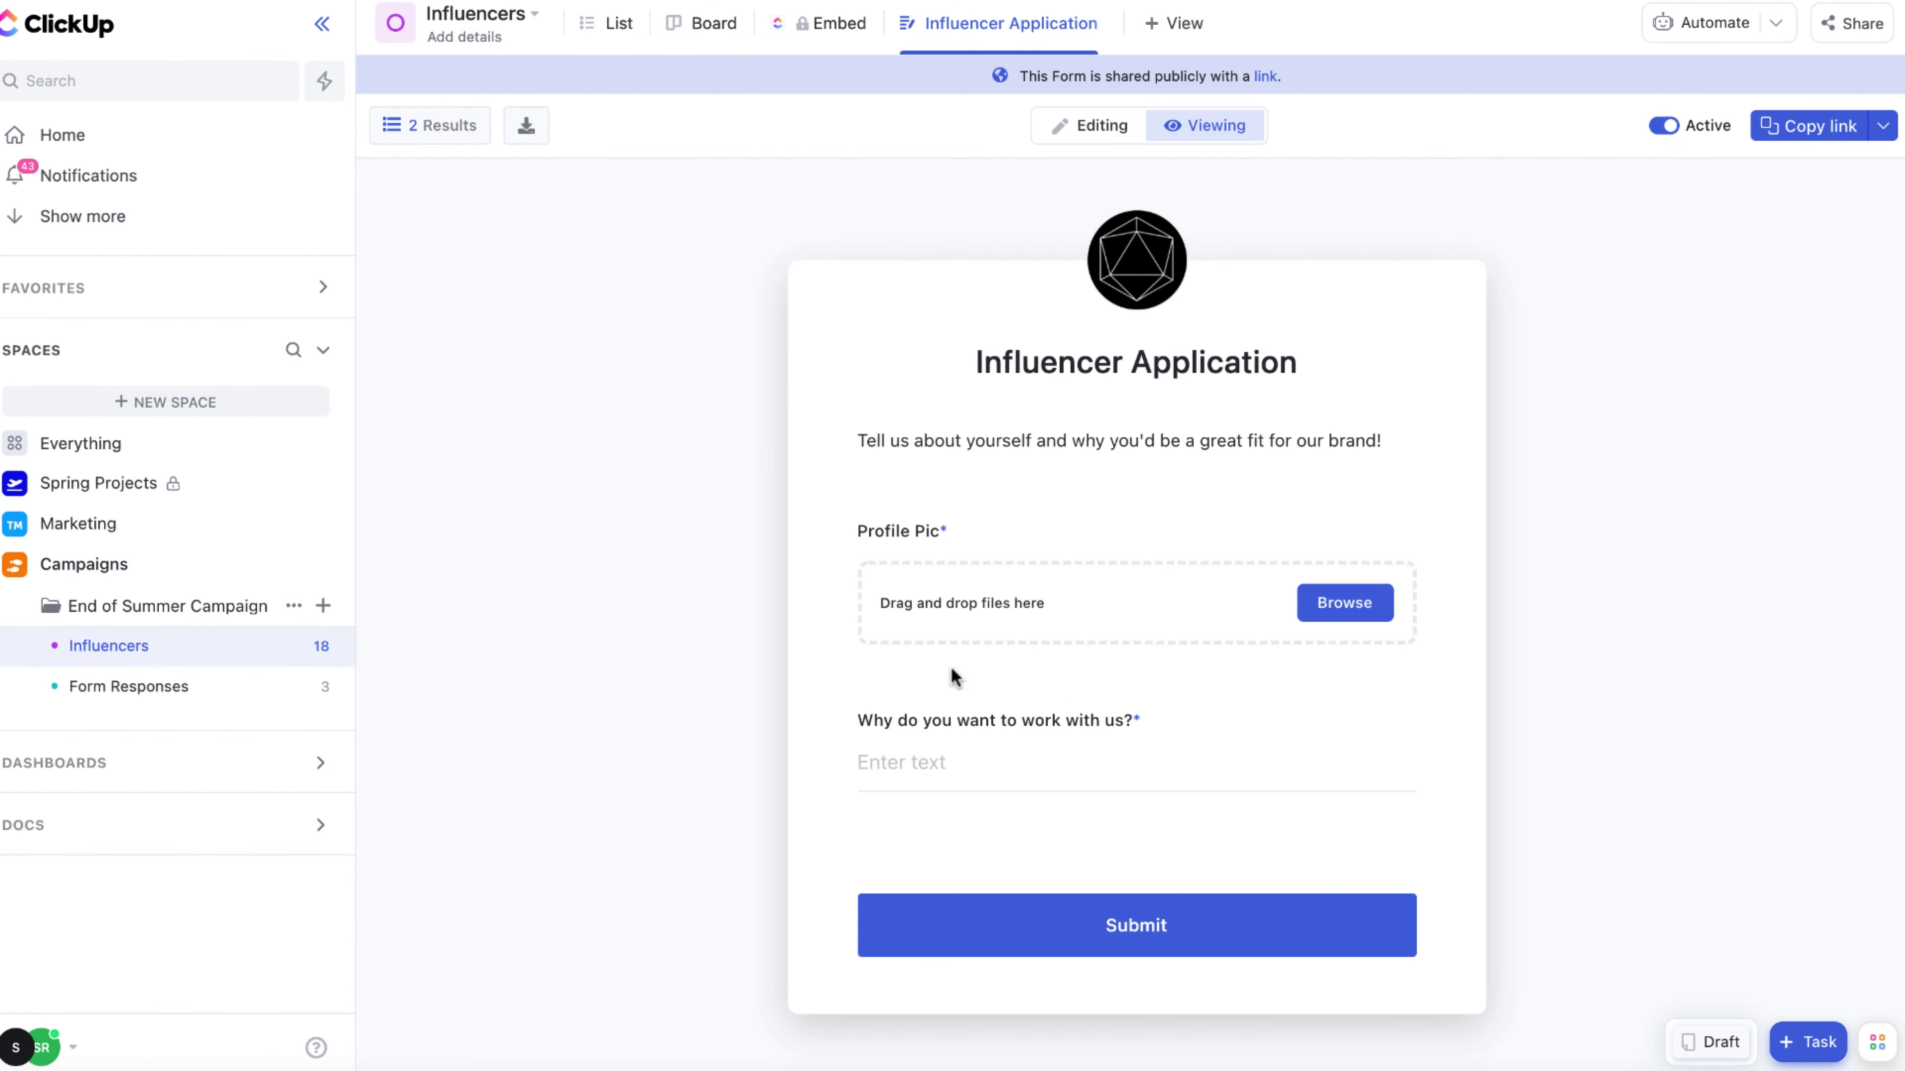
pyautogui.click(1096, 128)
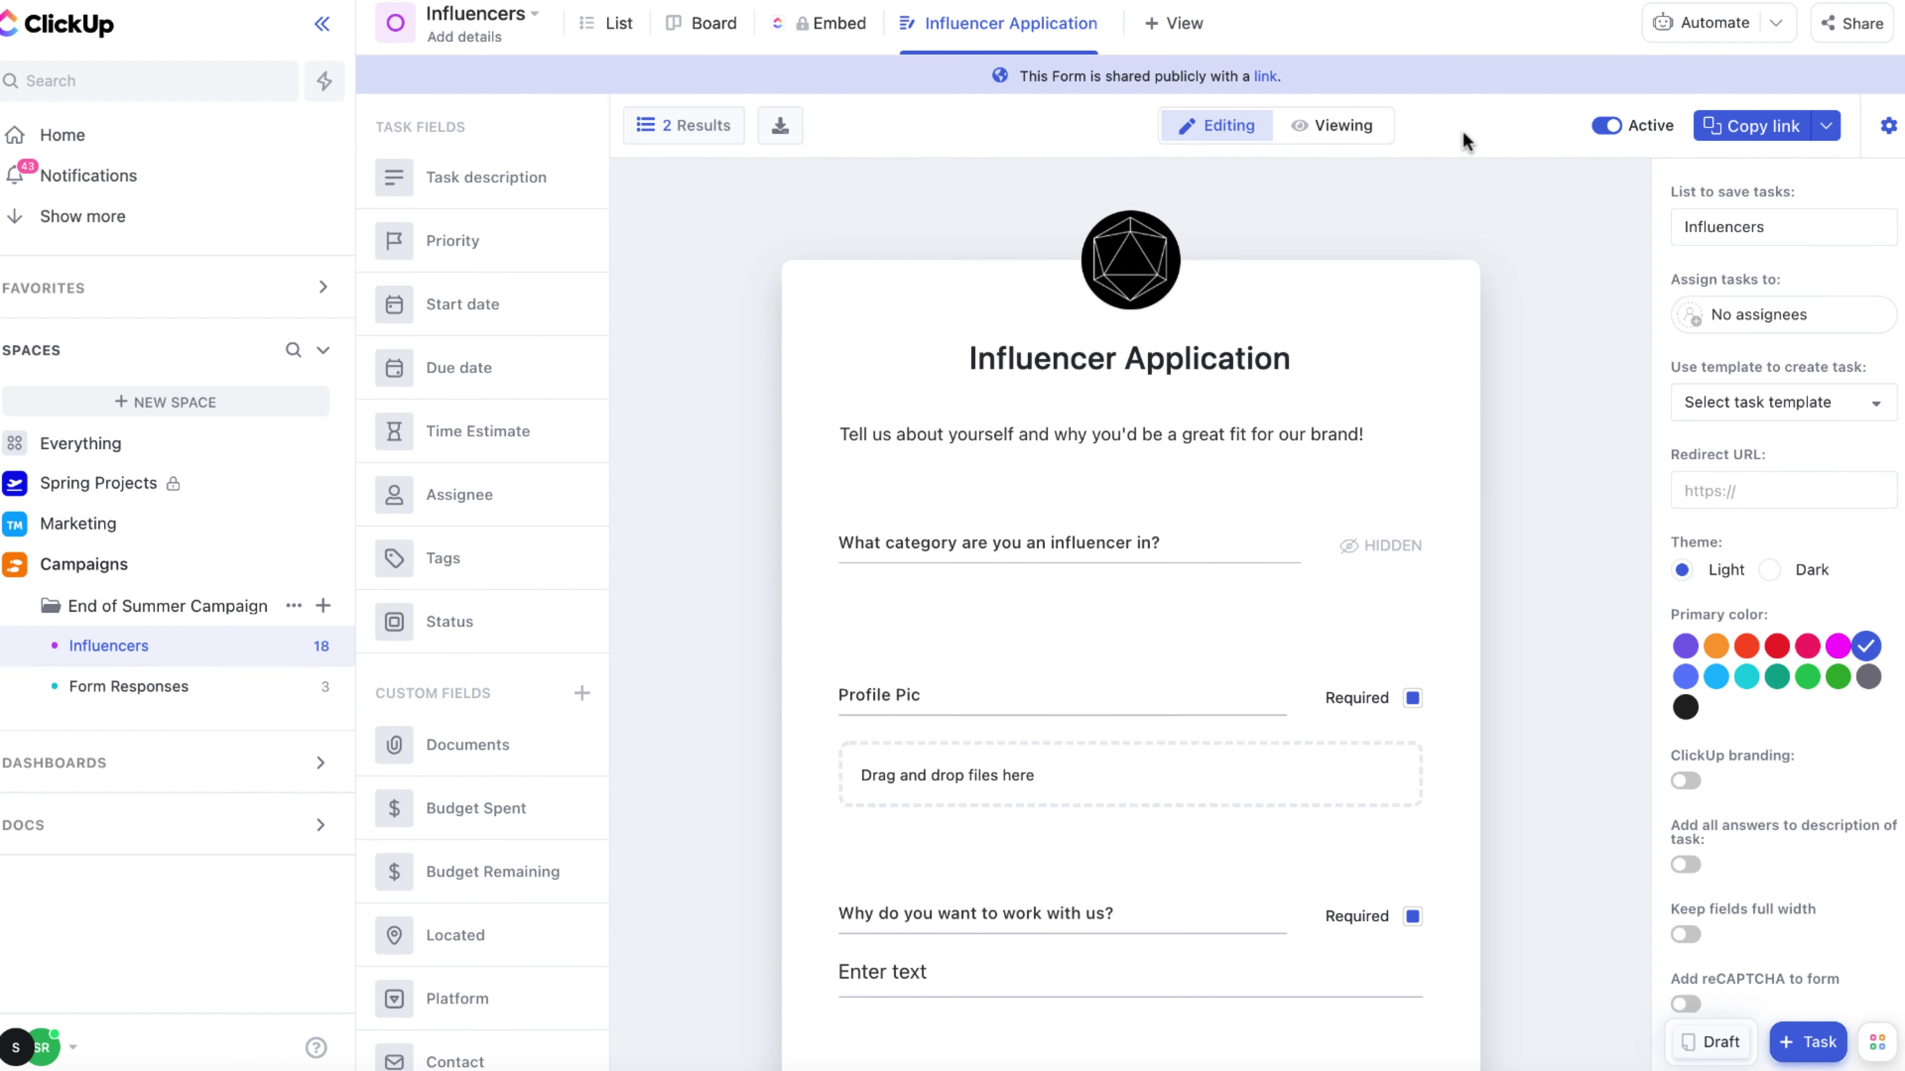
# Copy the form link, paste it into an incognito browser window and replace the category placeholder in the URL with "Instagram"
pyautogui.click(1751, 125)
pyautogui.press('super+shift+n')
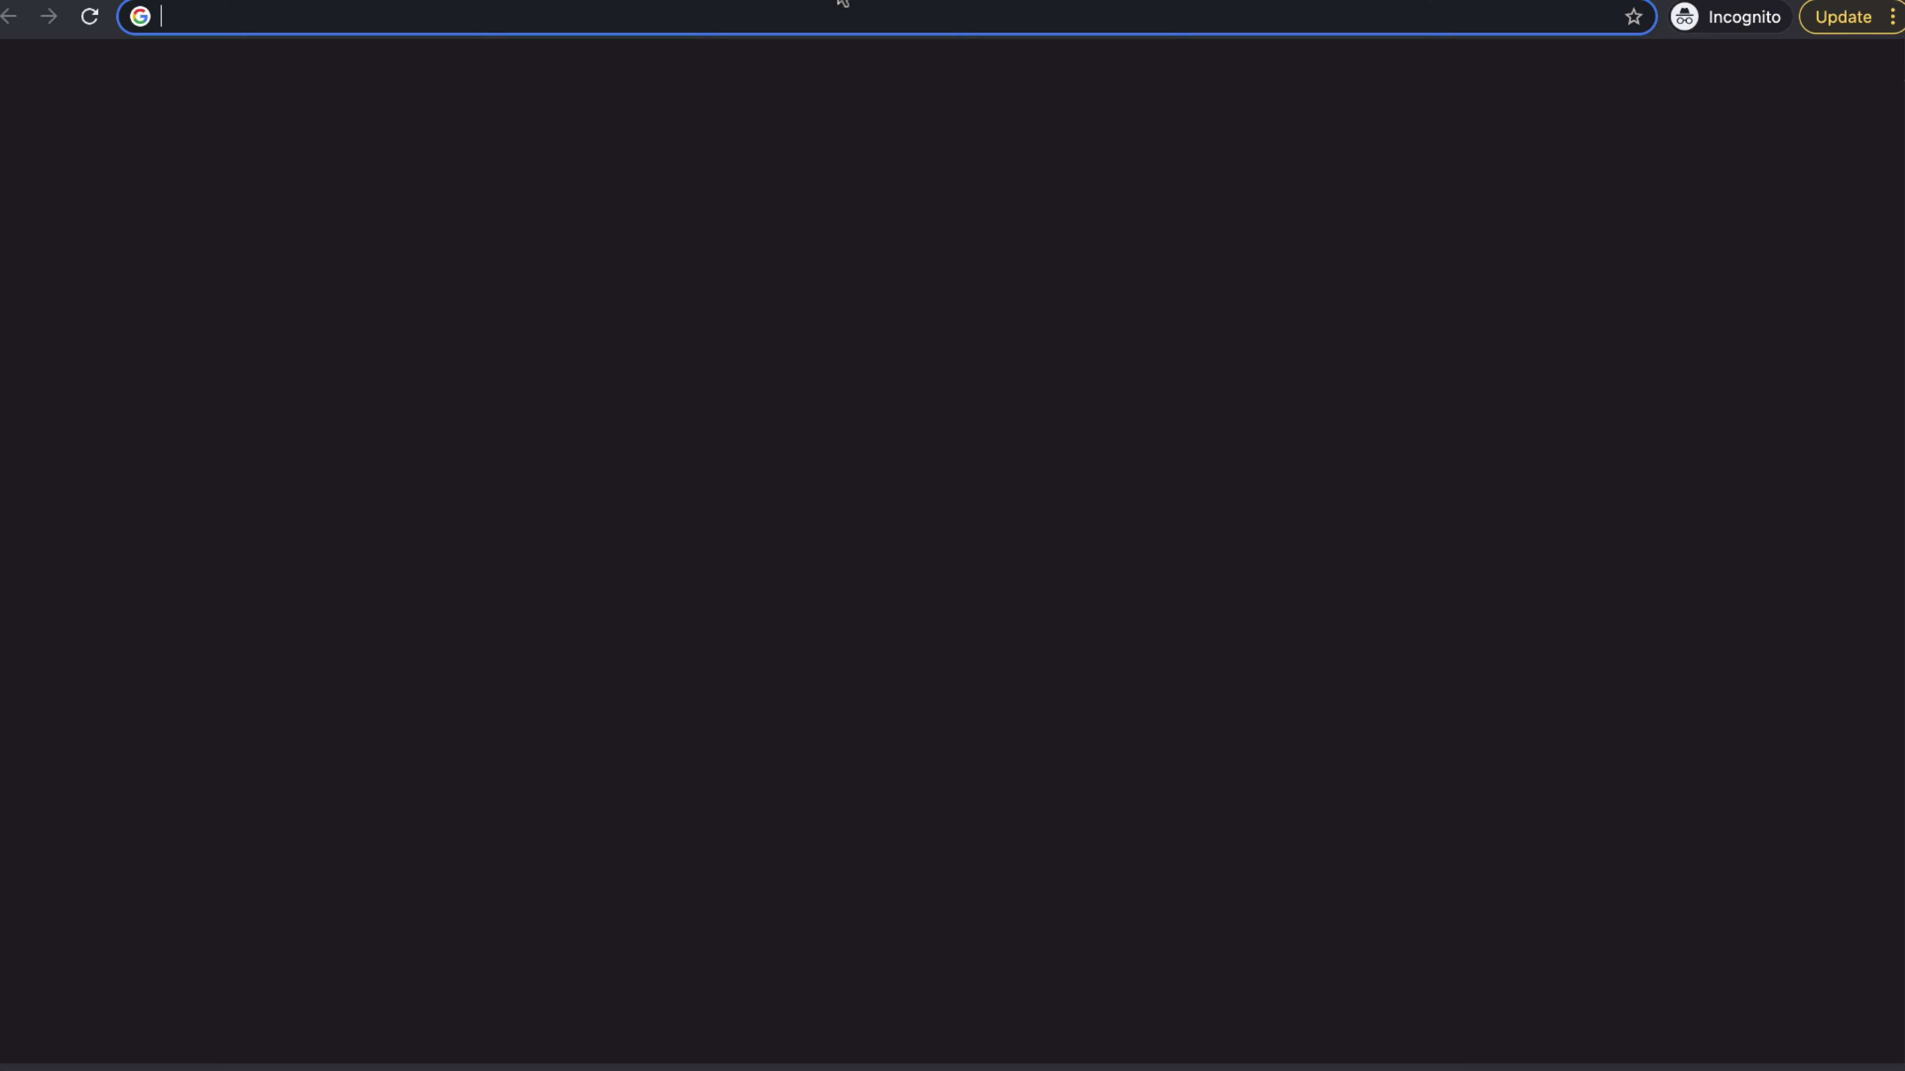
pyautogui.press('super+v')
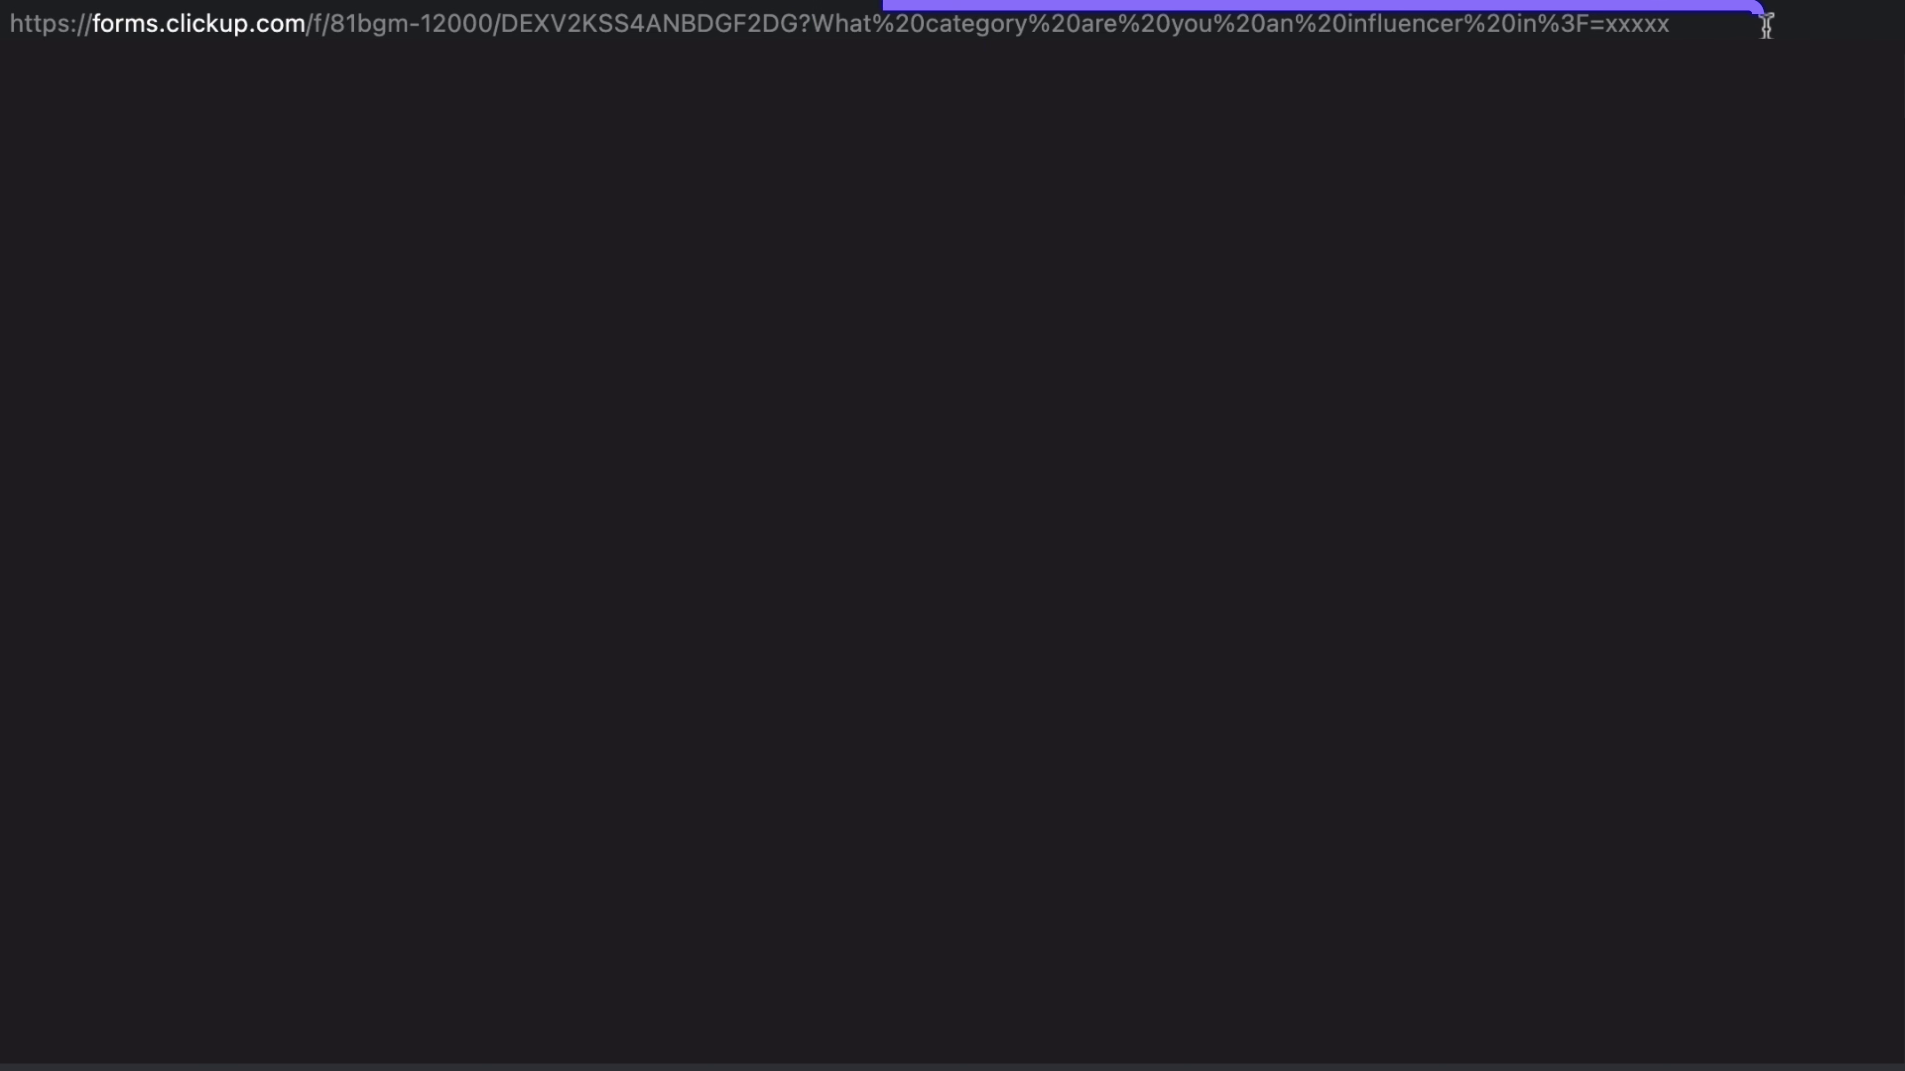
pyautogui.press('BackSpace')
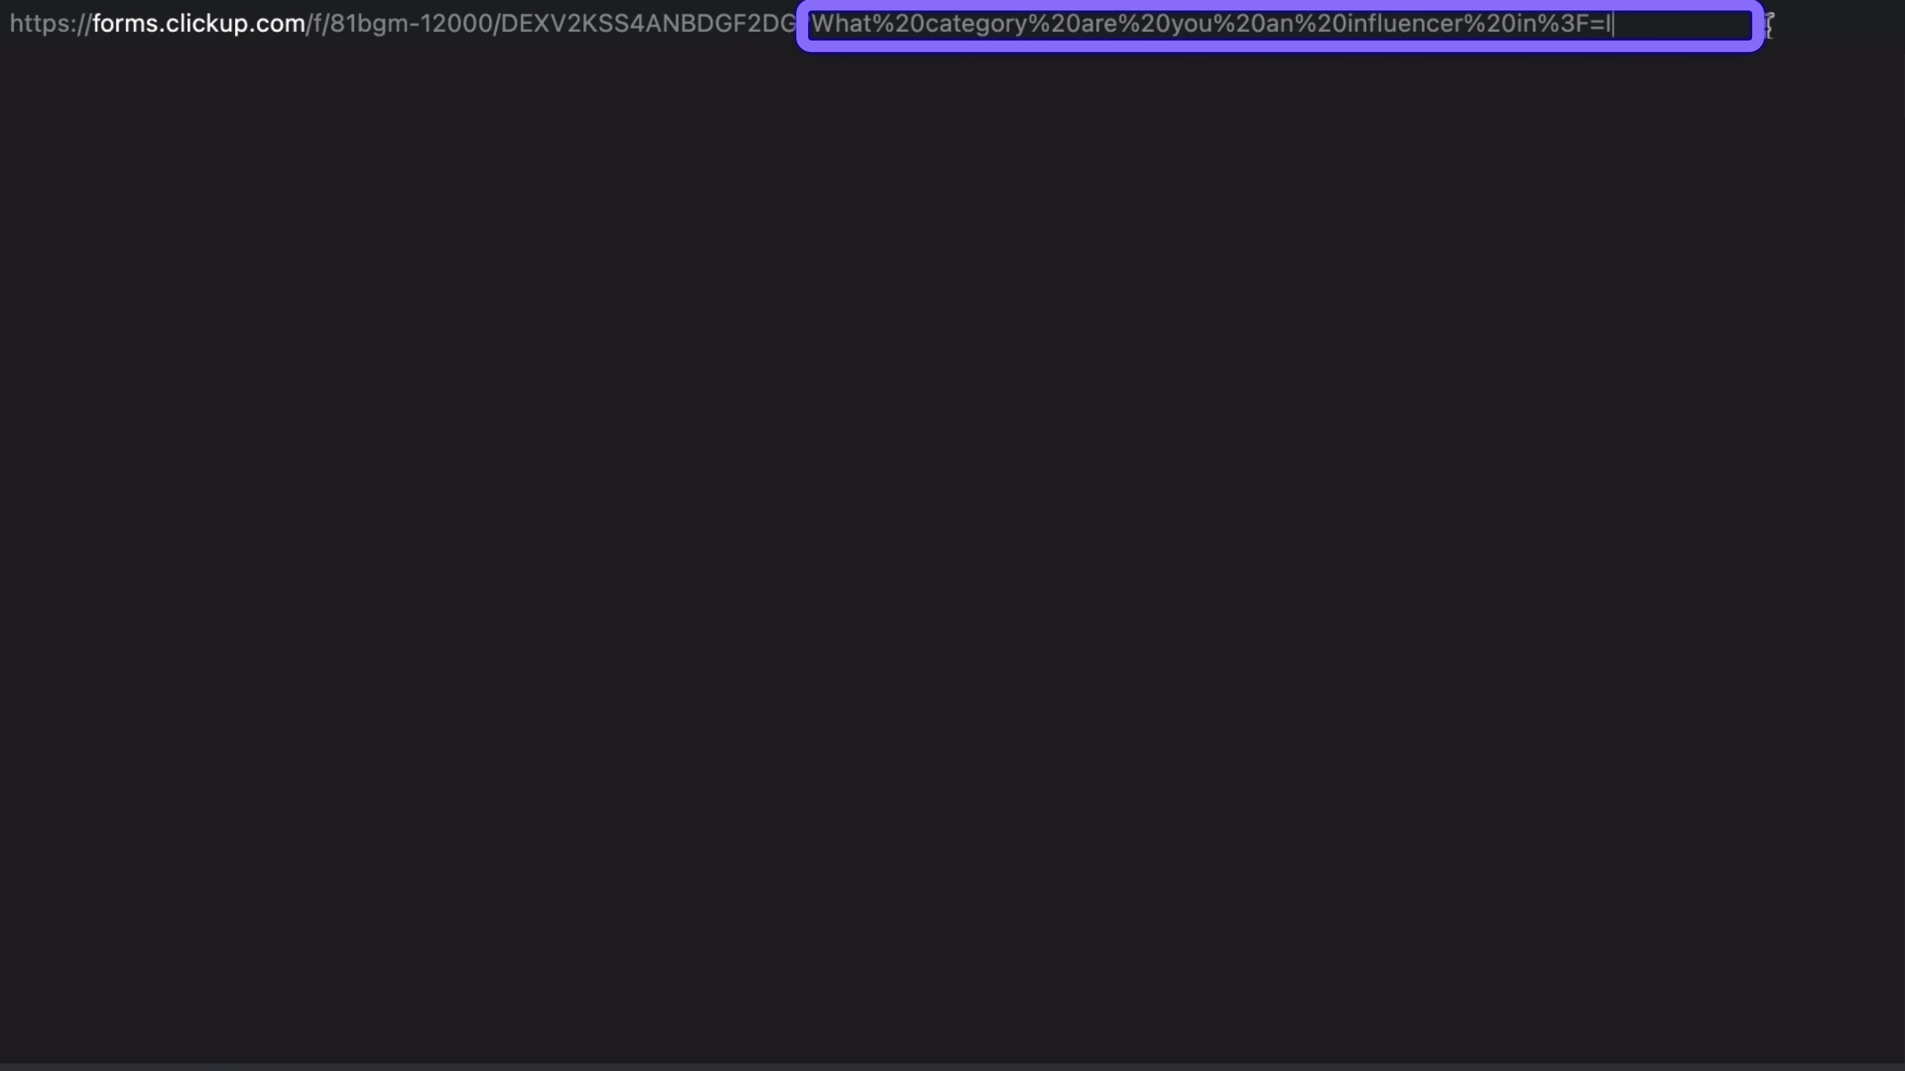
pyautogui.write('Instagram')
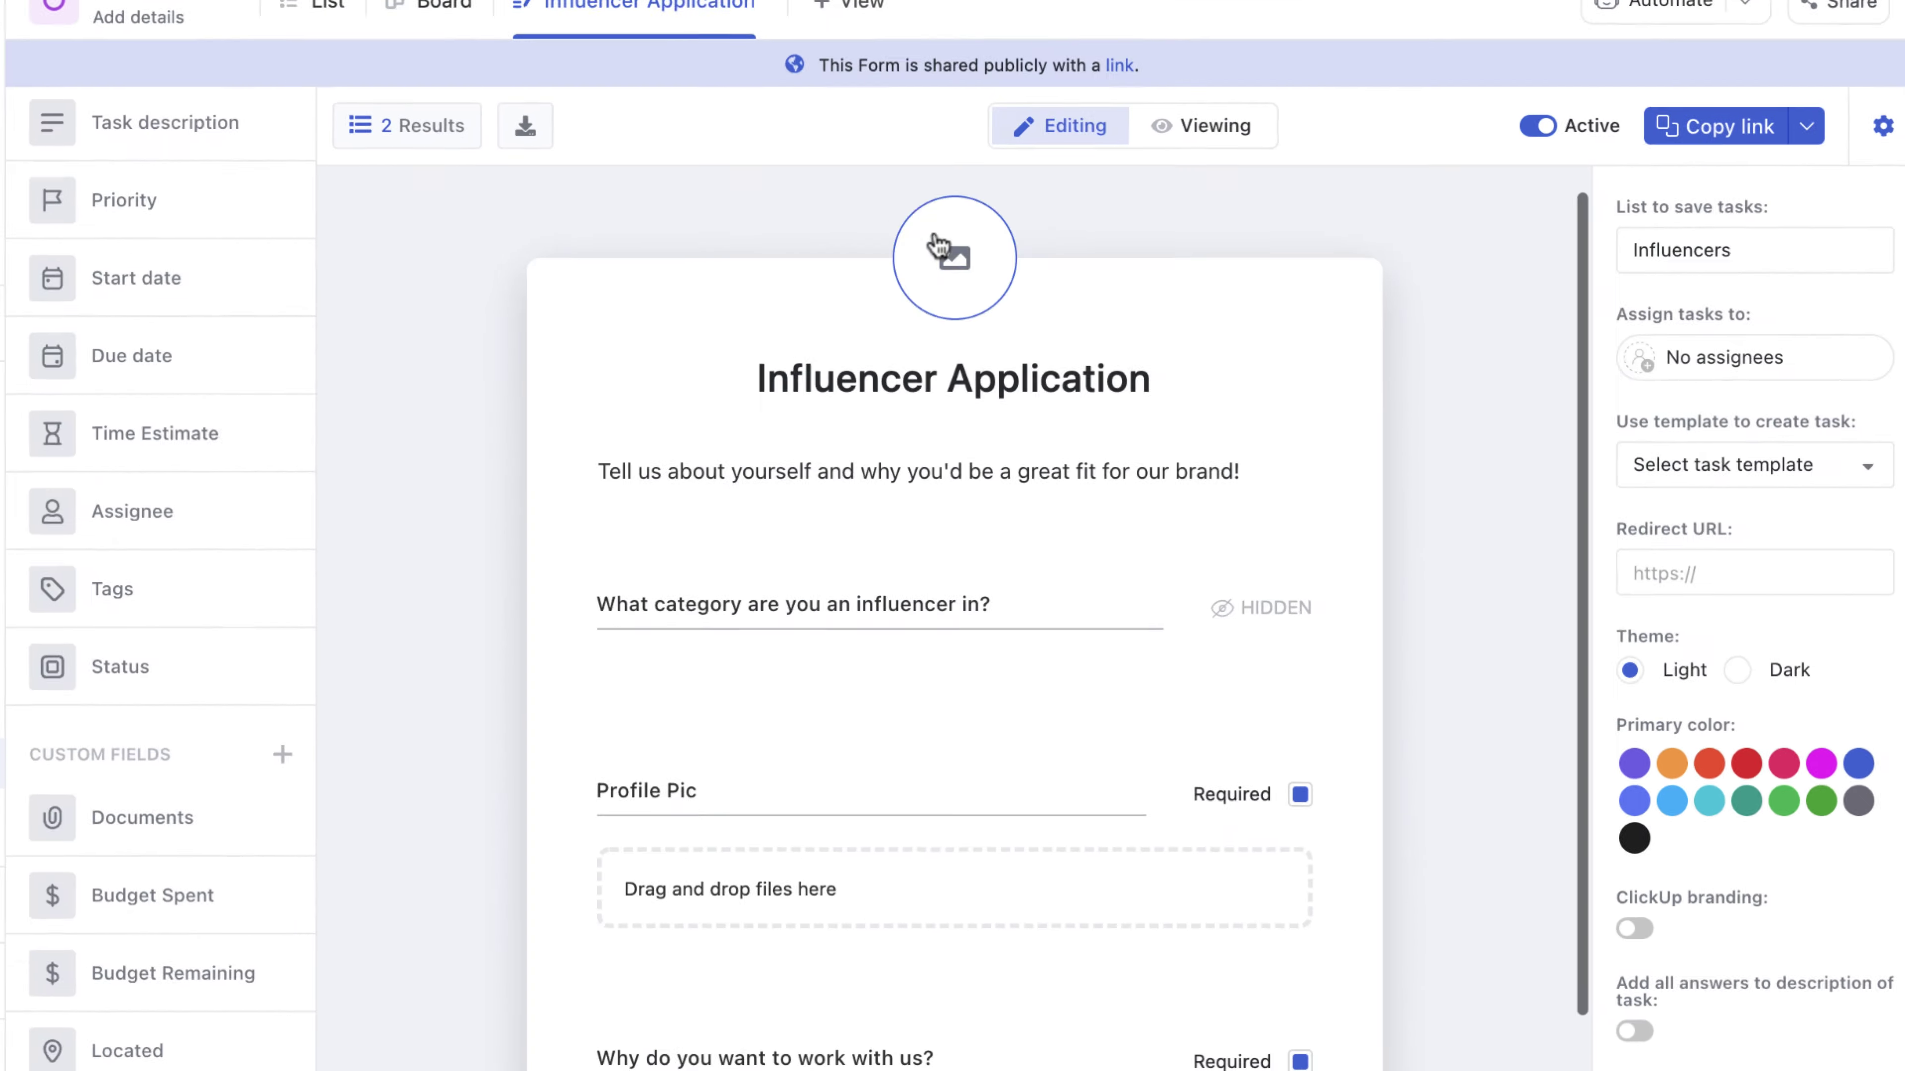
# Upload Icosahedron.png as the Influencer Application form's avatar image and save it with the default crop
pyautogui.click(947, 255)
pyautogui.click(1085, 225)
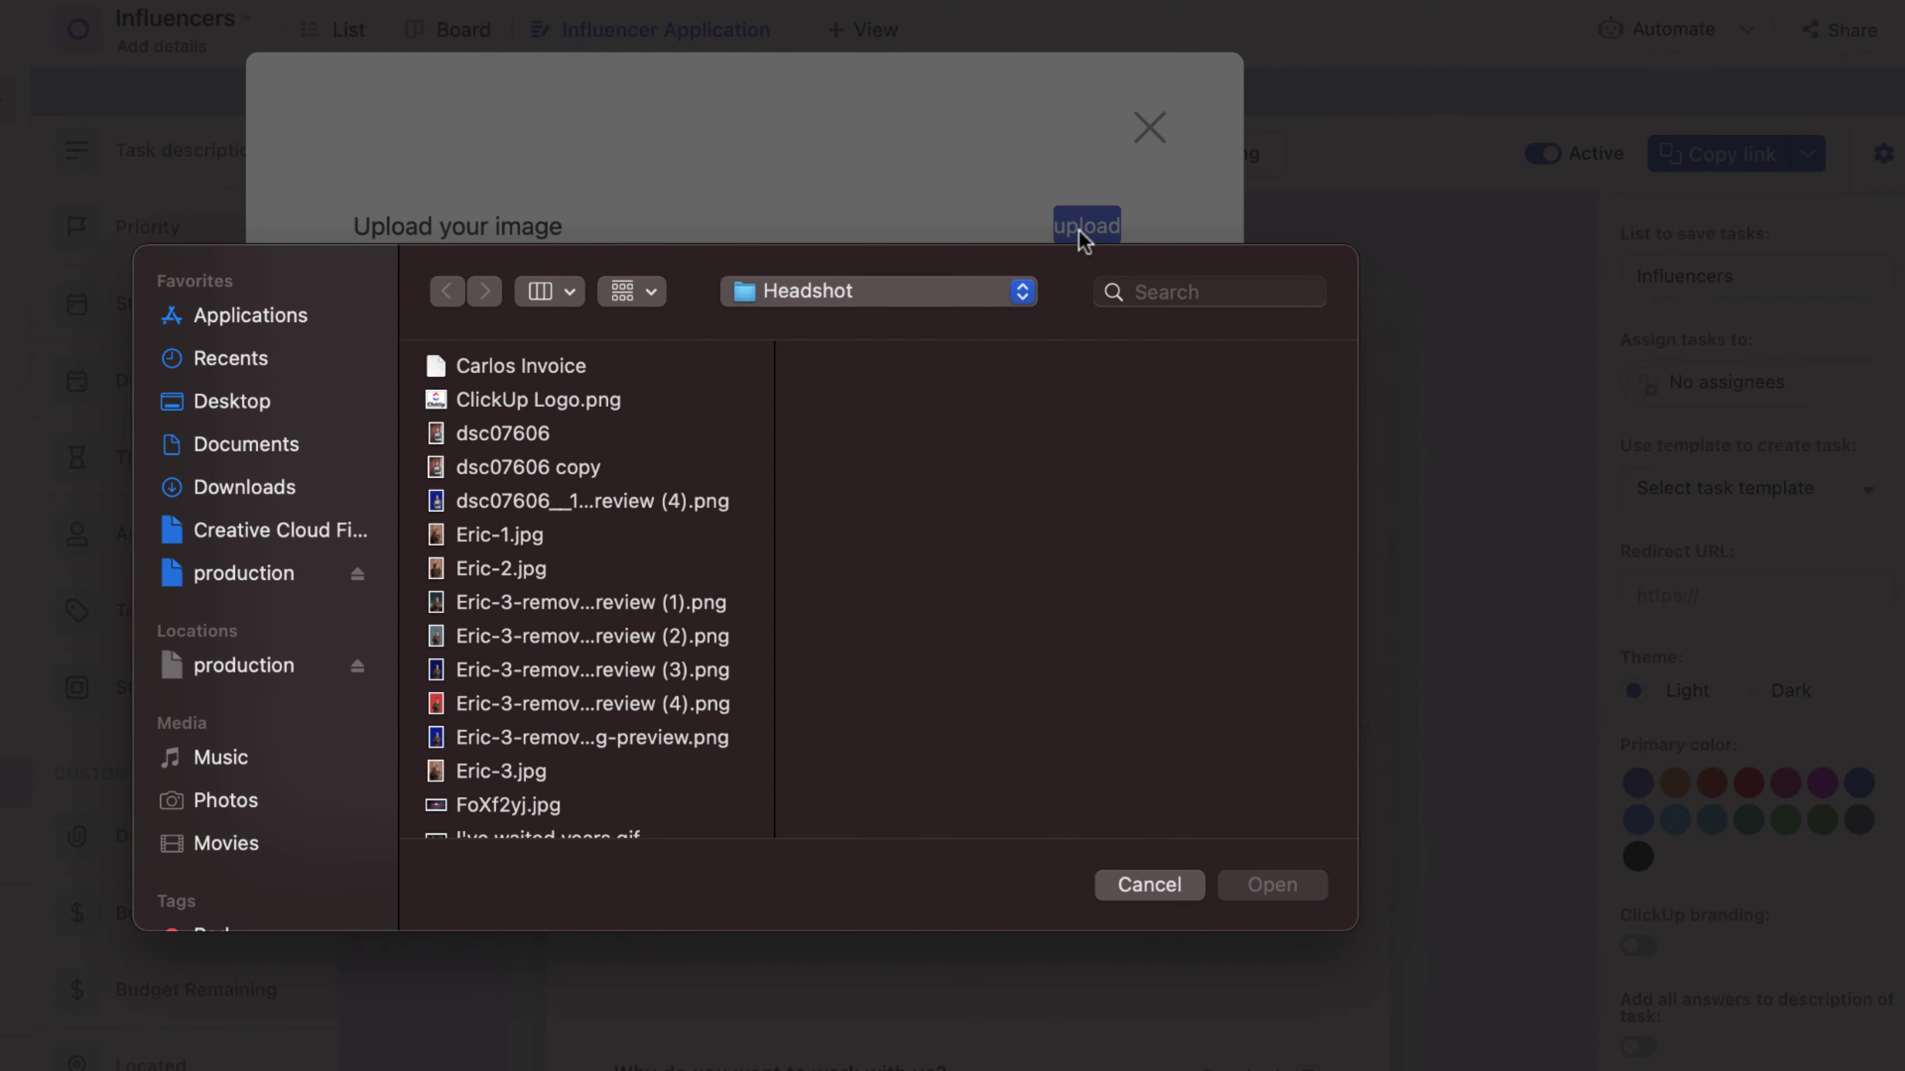
pyautogui.scroll(-8, 530, 410)
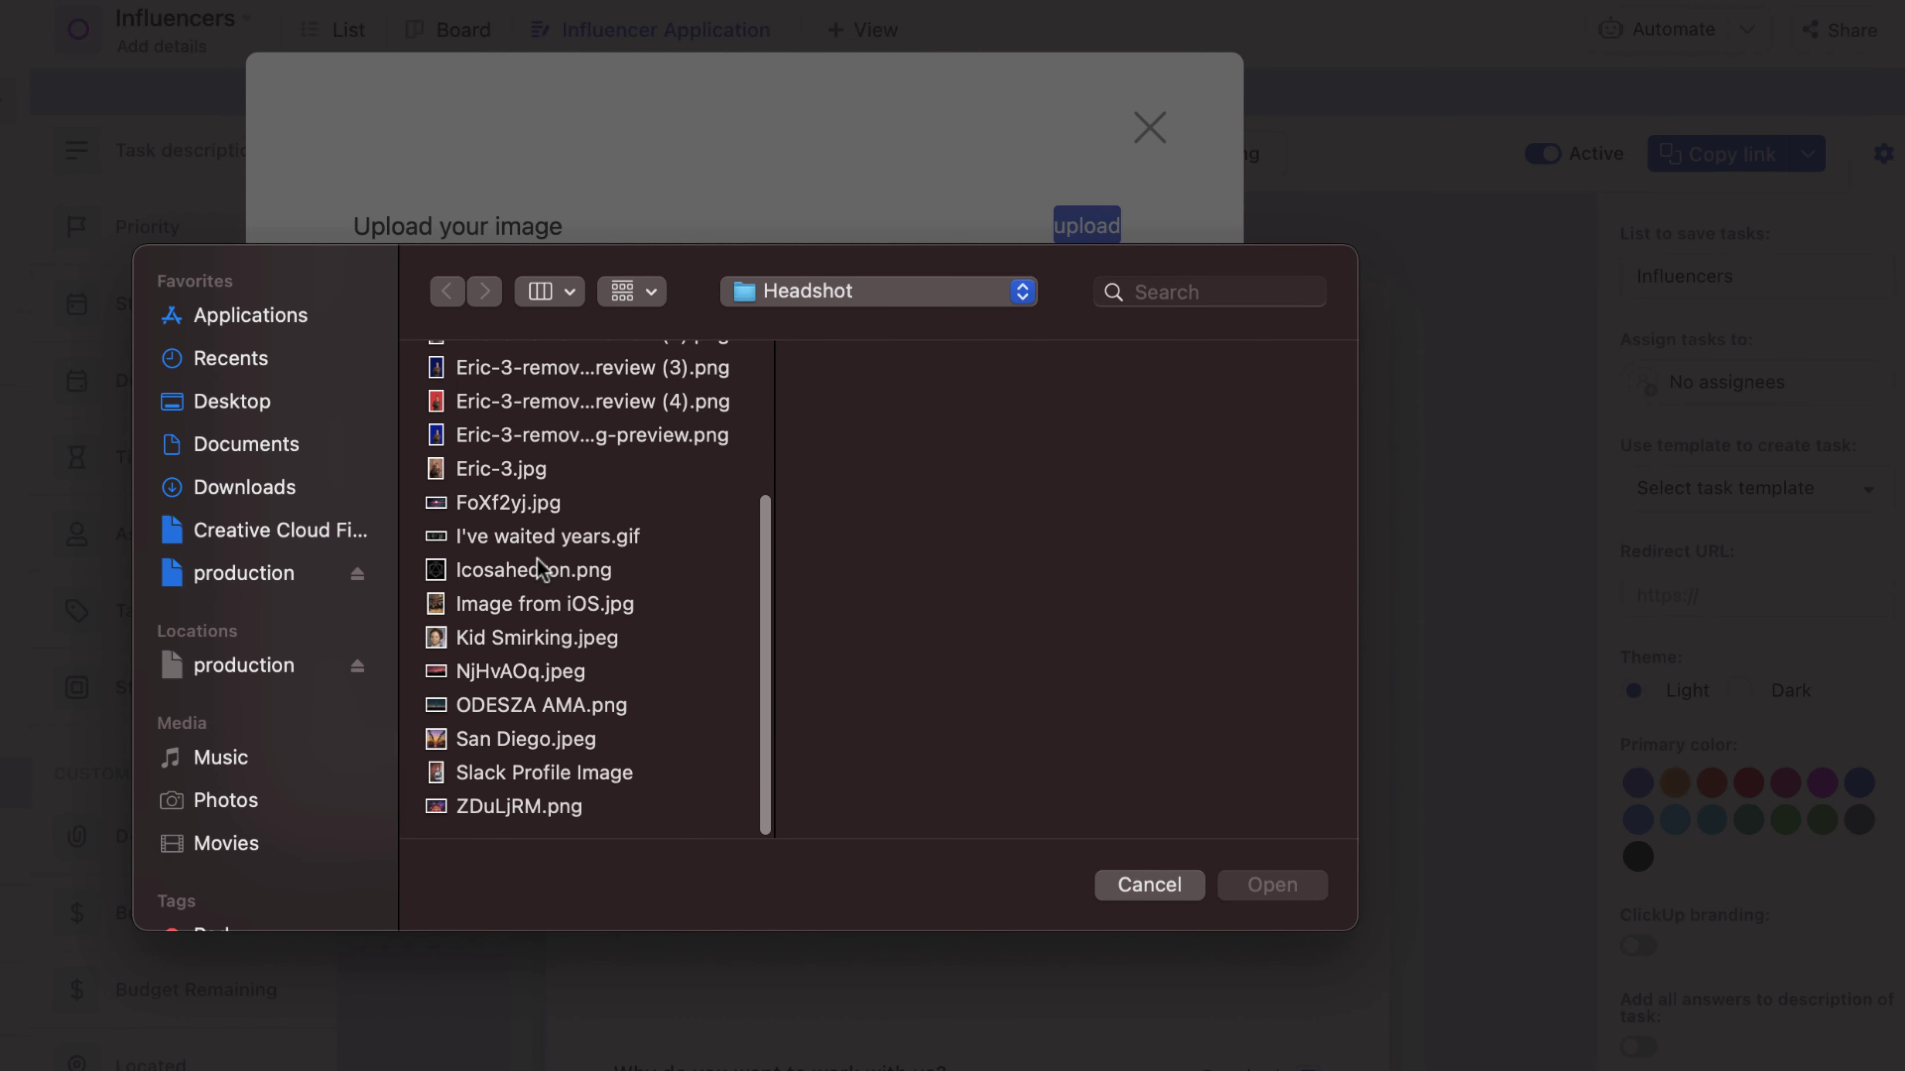
pyautogui.click(548, 572)
pyautogui.click(1290, 887)
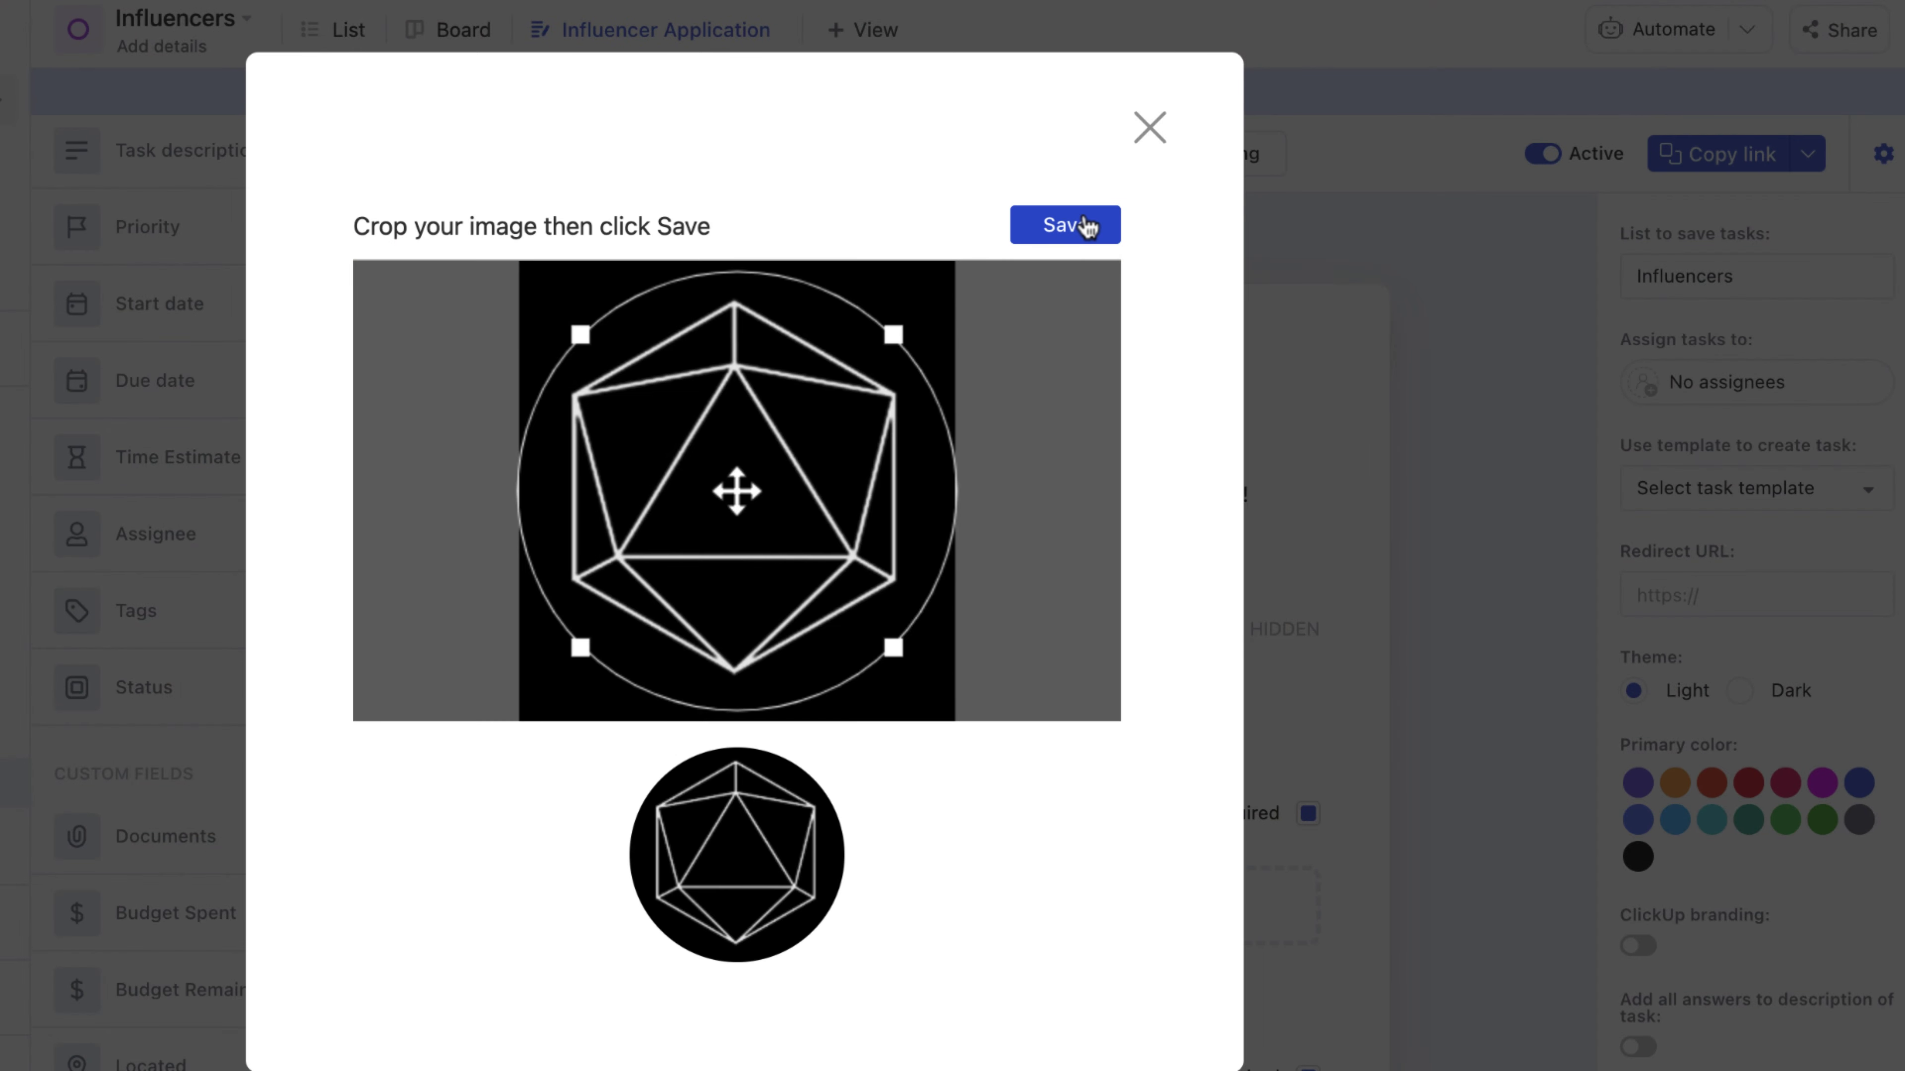
pyautogui.click(1087, 225)
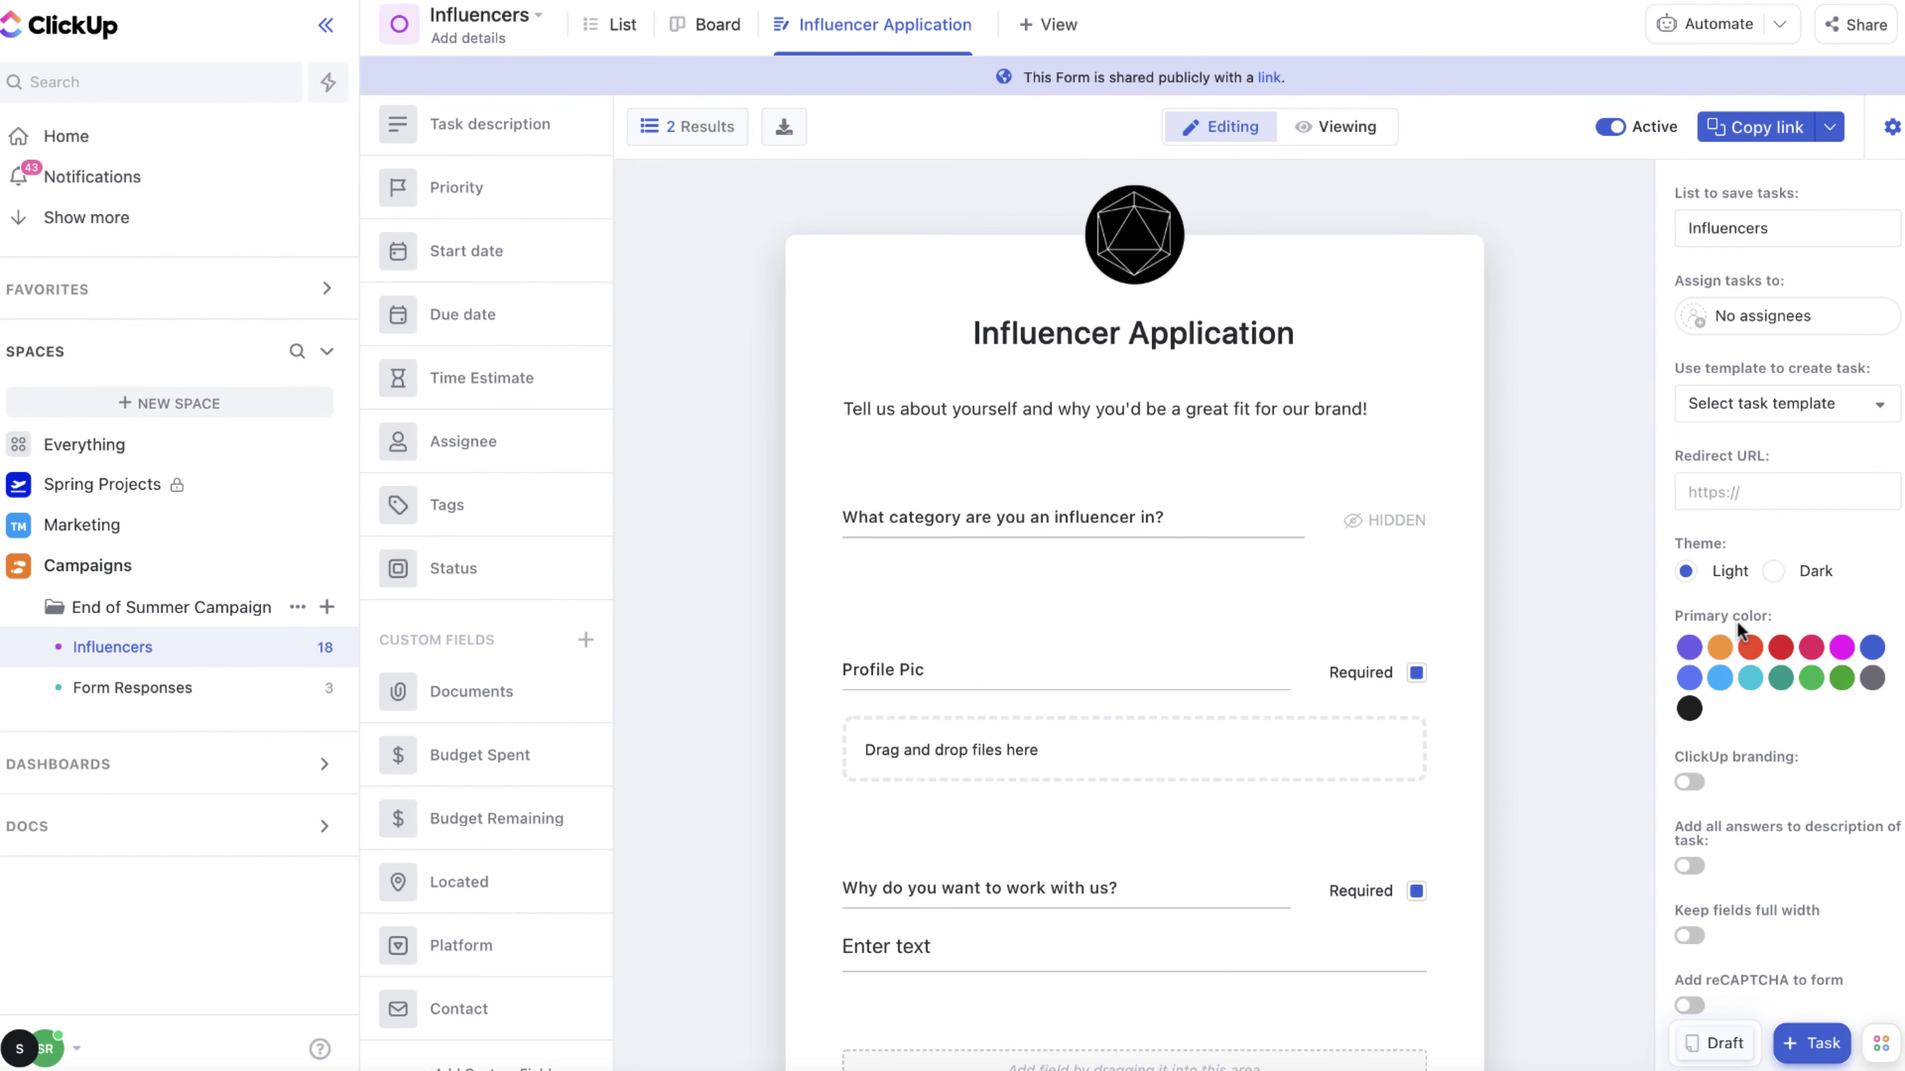
# Set the form's theme to Dark, preview the form and return to editing
pyautogui.click(1773, 574)
pyautogui.click(1324, 135)
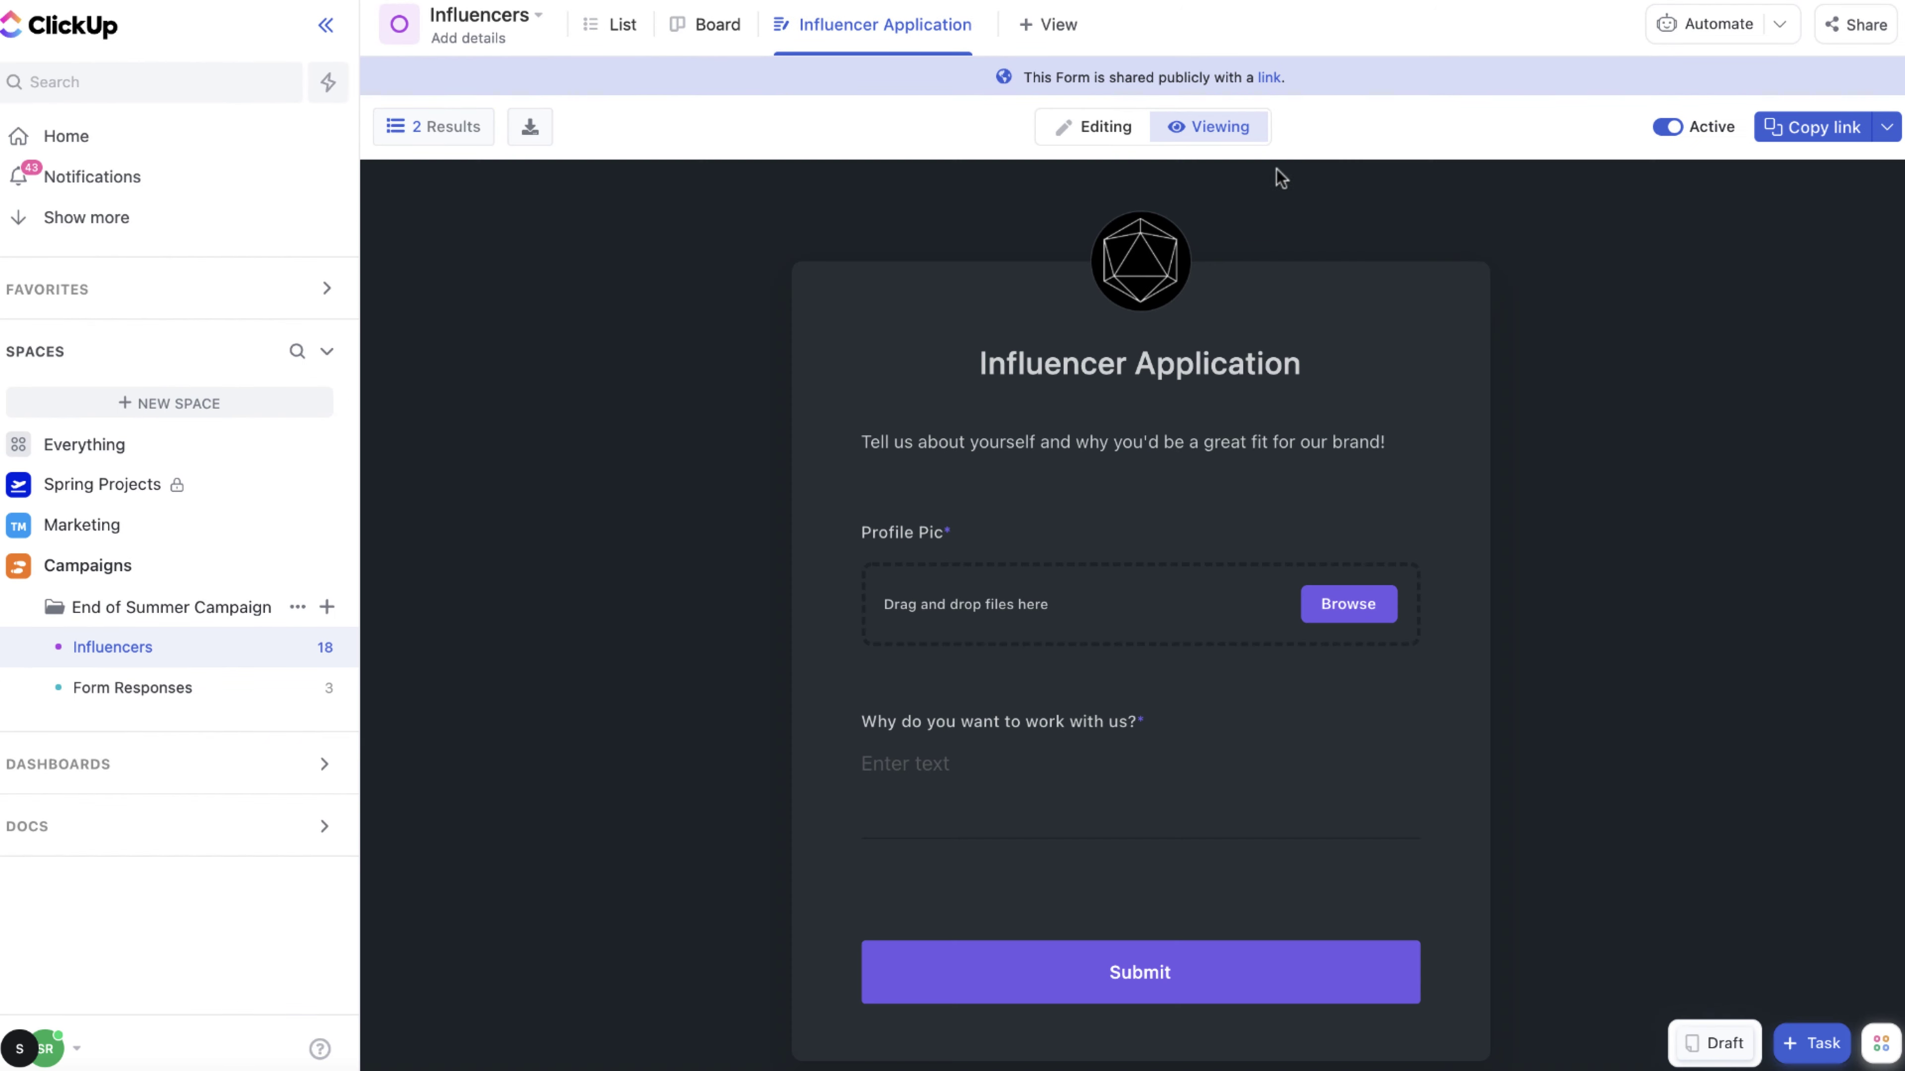
pyautogui.click(1103, 129)
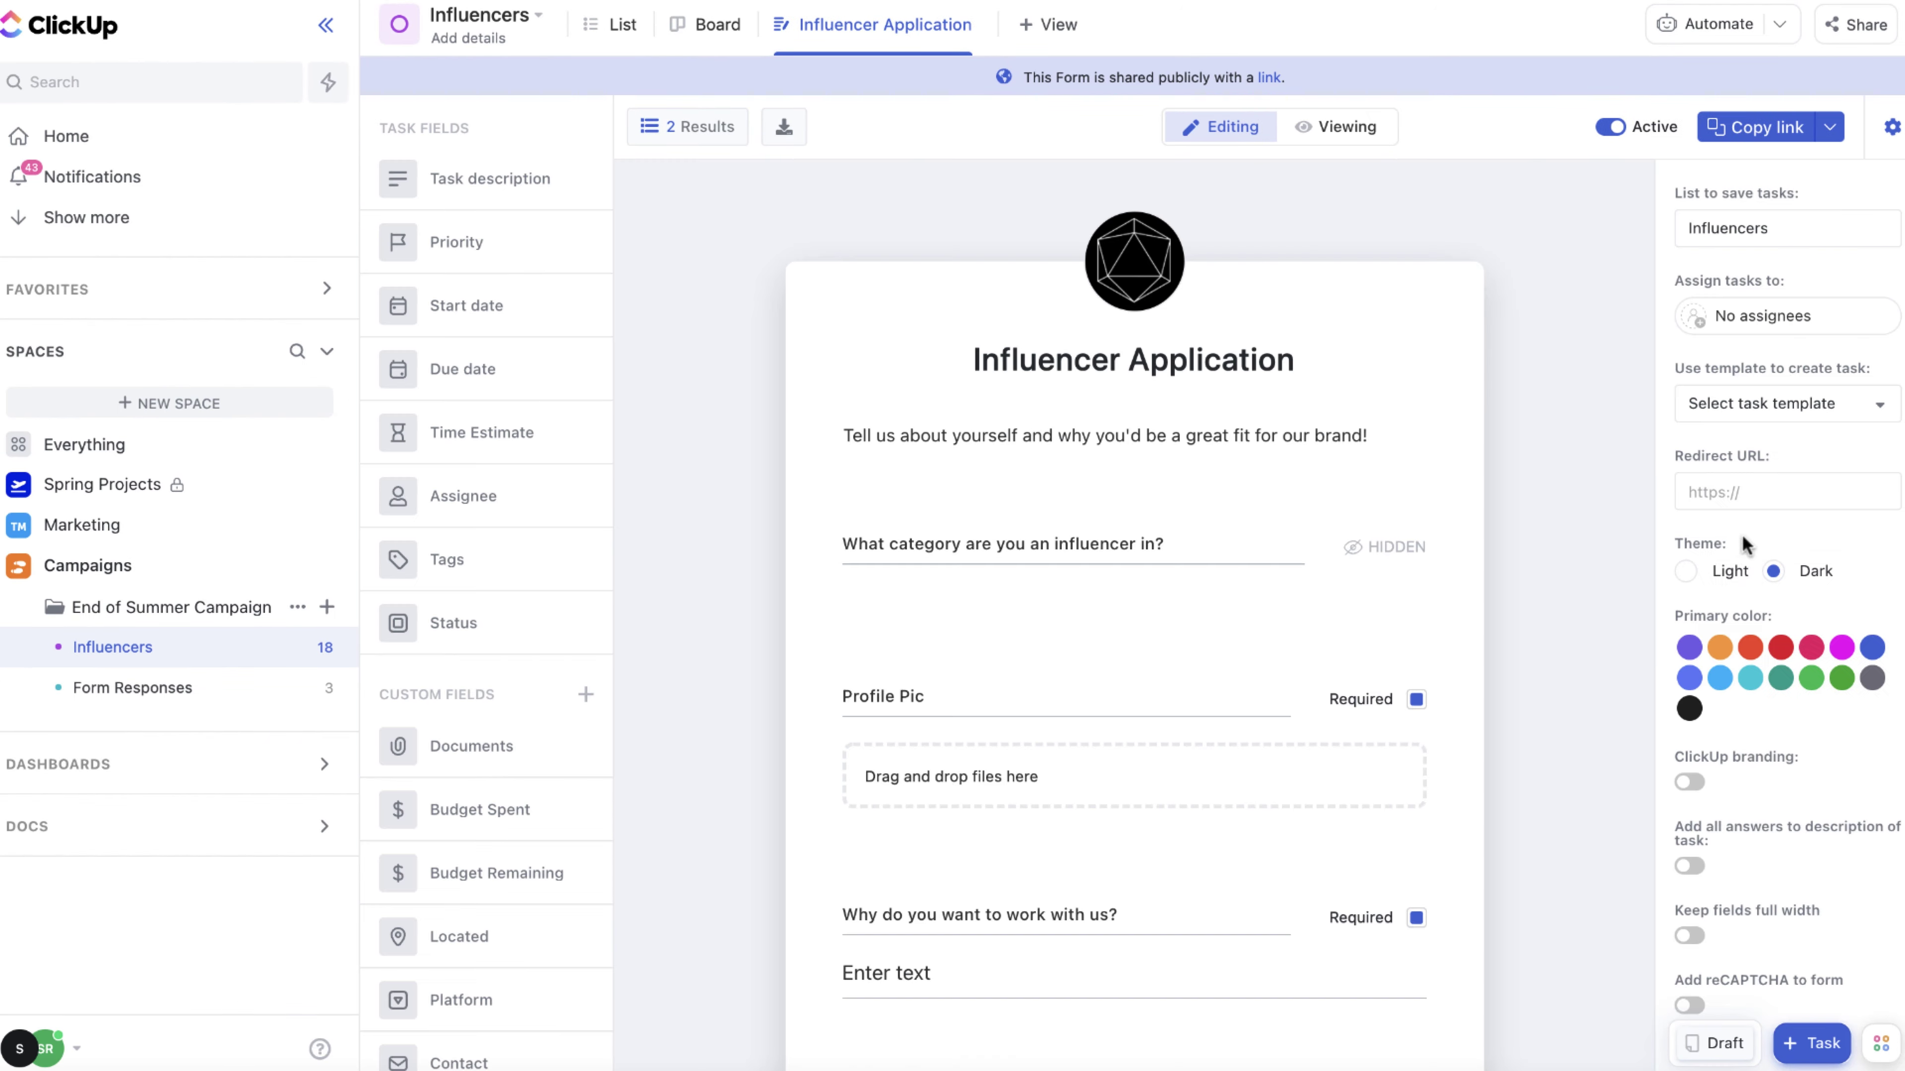
# Try teal and blue as the form's primary color, and settle on light green
pyautogui.click(1751, 679)
pyautogui.scroll(-5, 1526, 700)
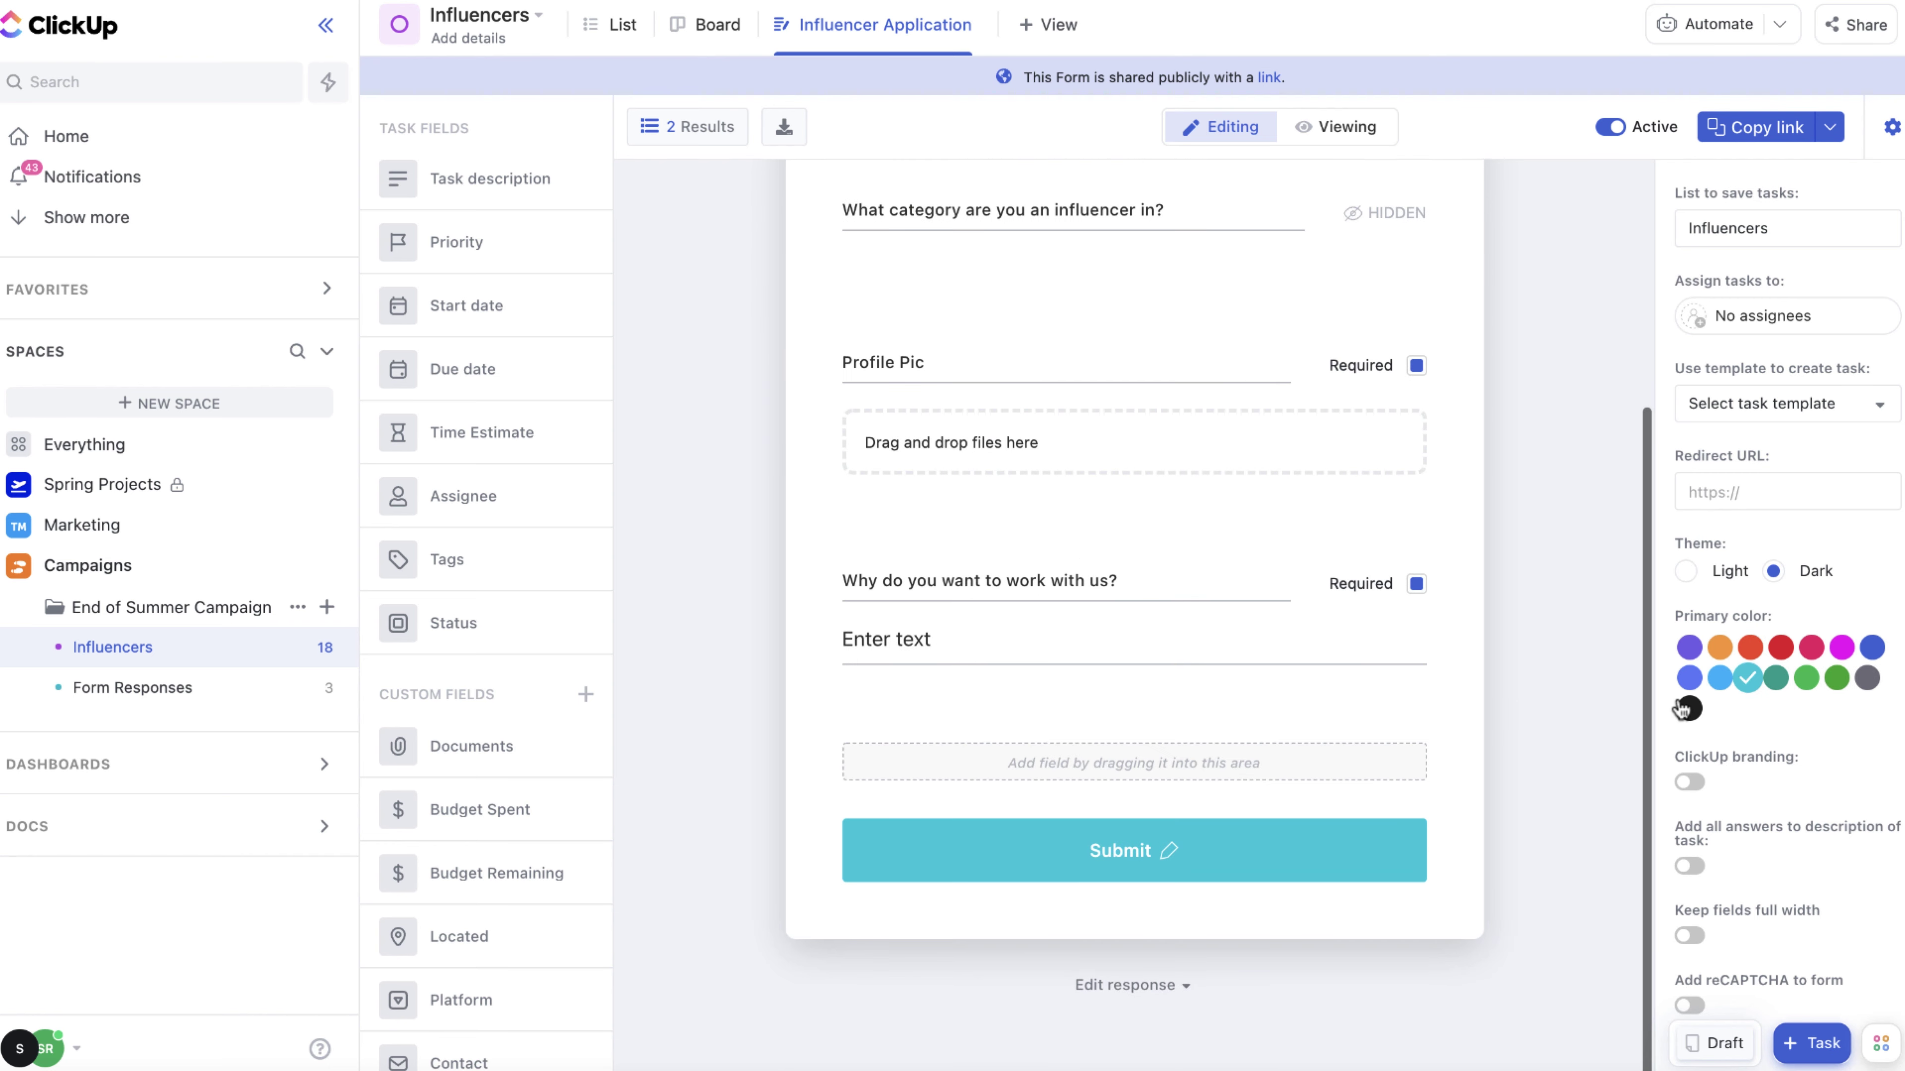
pyautogui.click(1688, 677)
pyautogui.click(1808, 678)
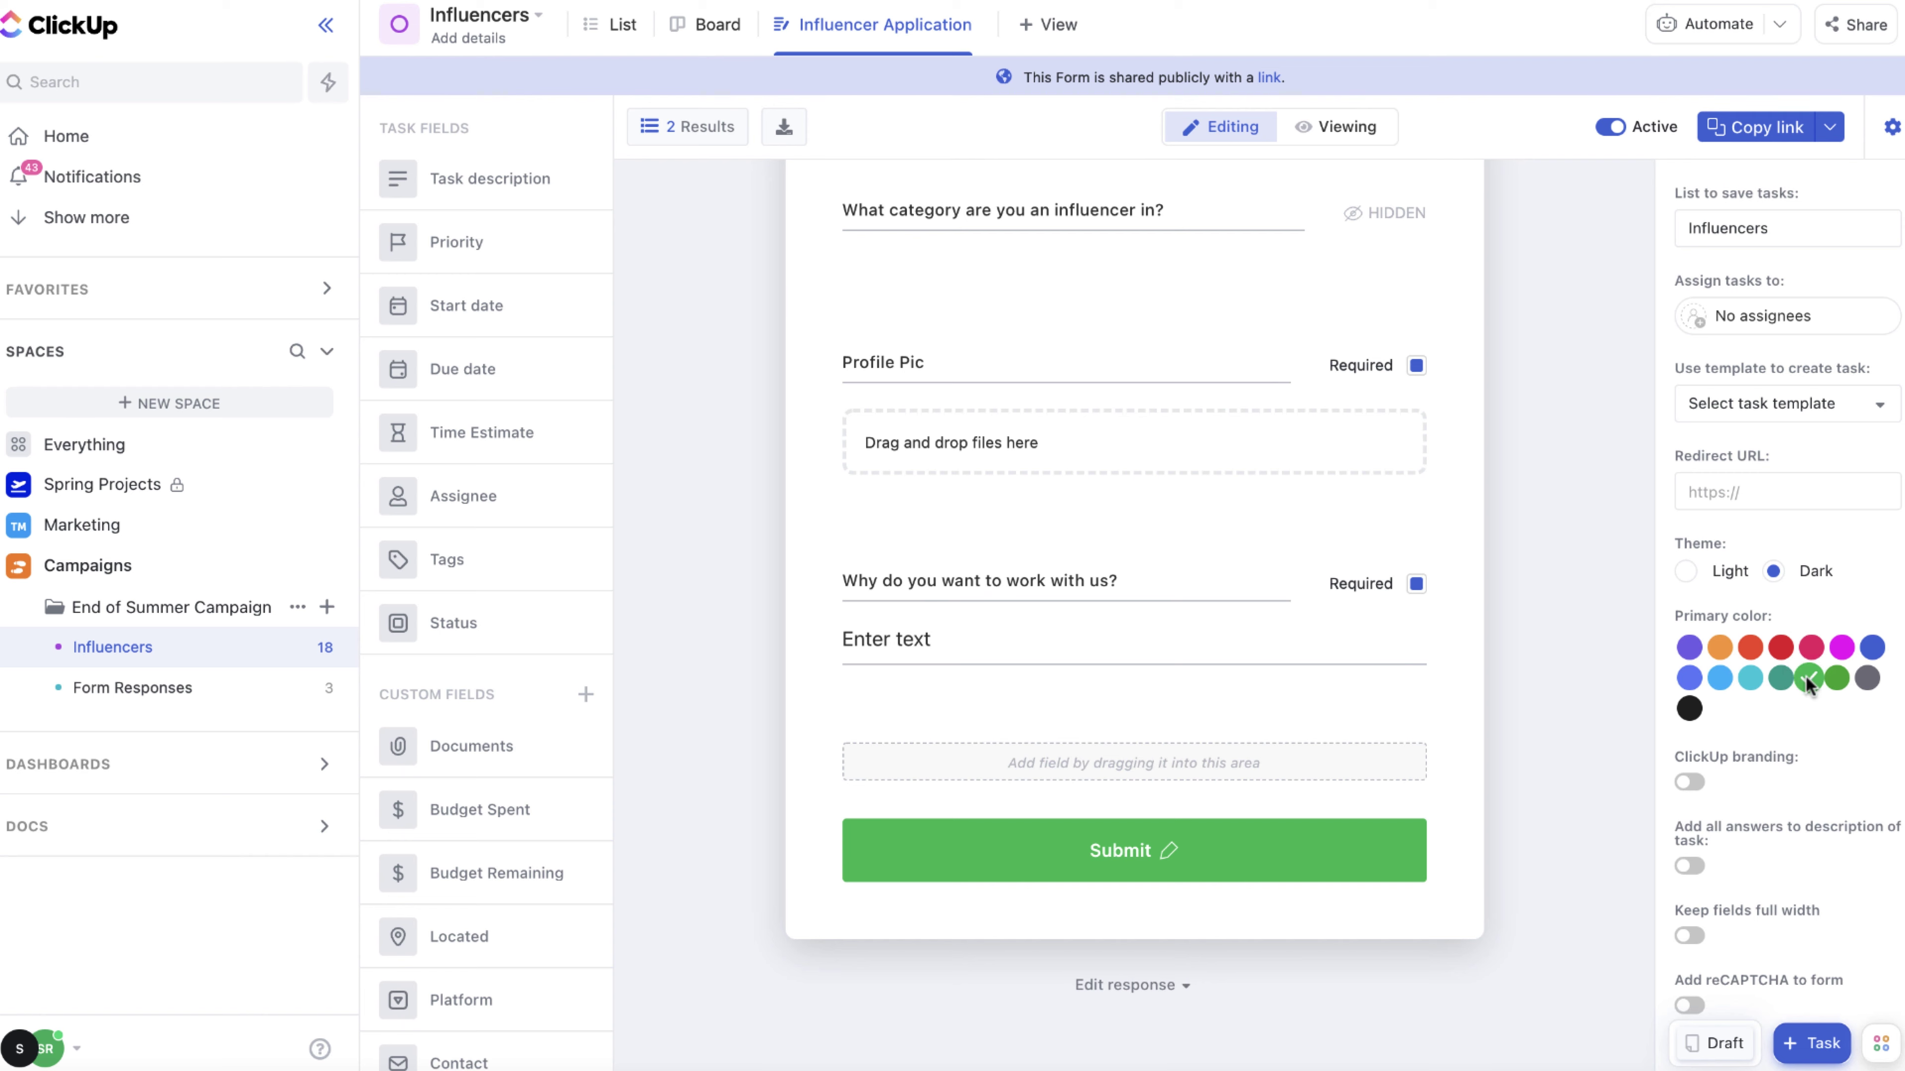
# Replace the message under "Thank You" in the form's submission response with "You're awesome!!!" and collapse the response editor
pyautogui.click(1144, 985)
pyautogui.scroll(-3, 1144, 994)
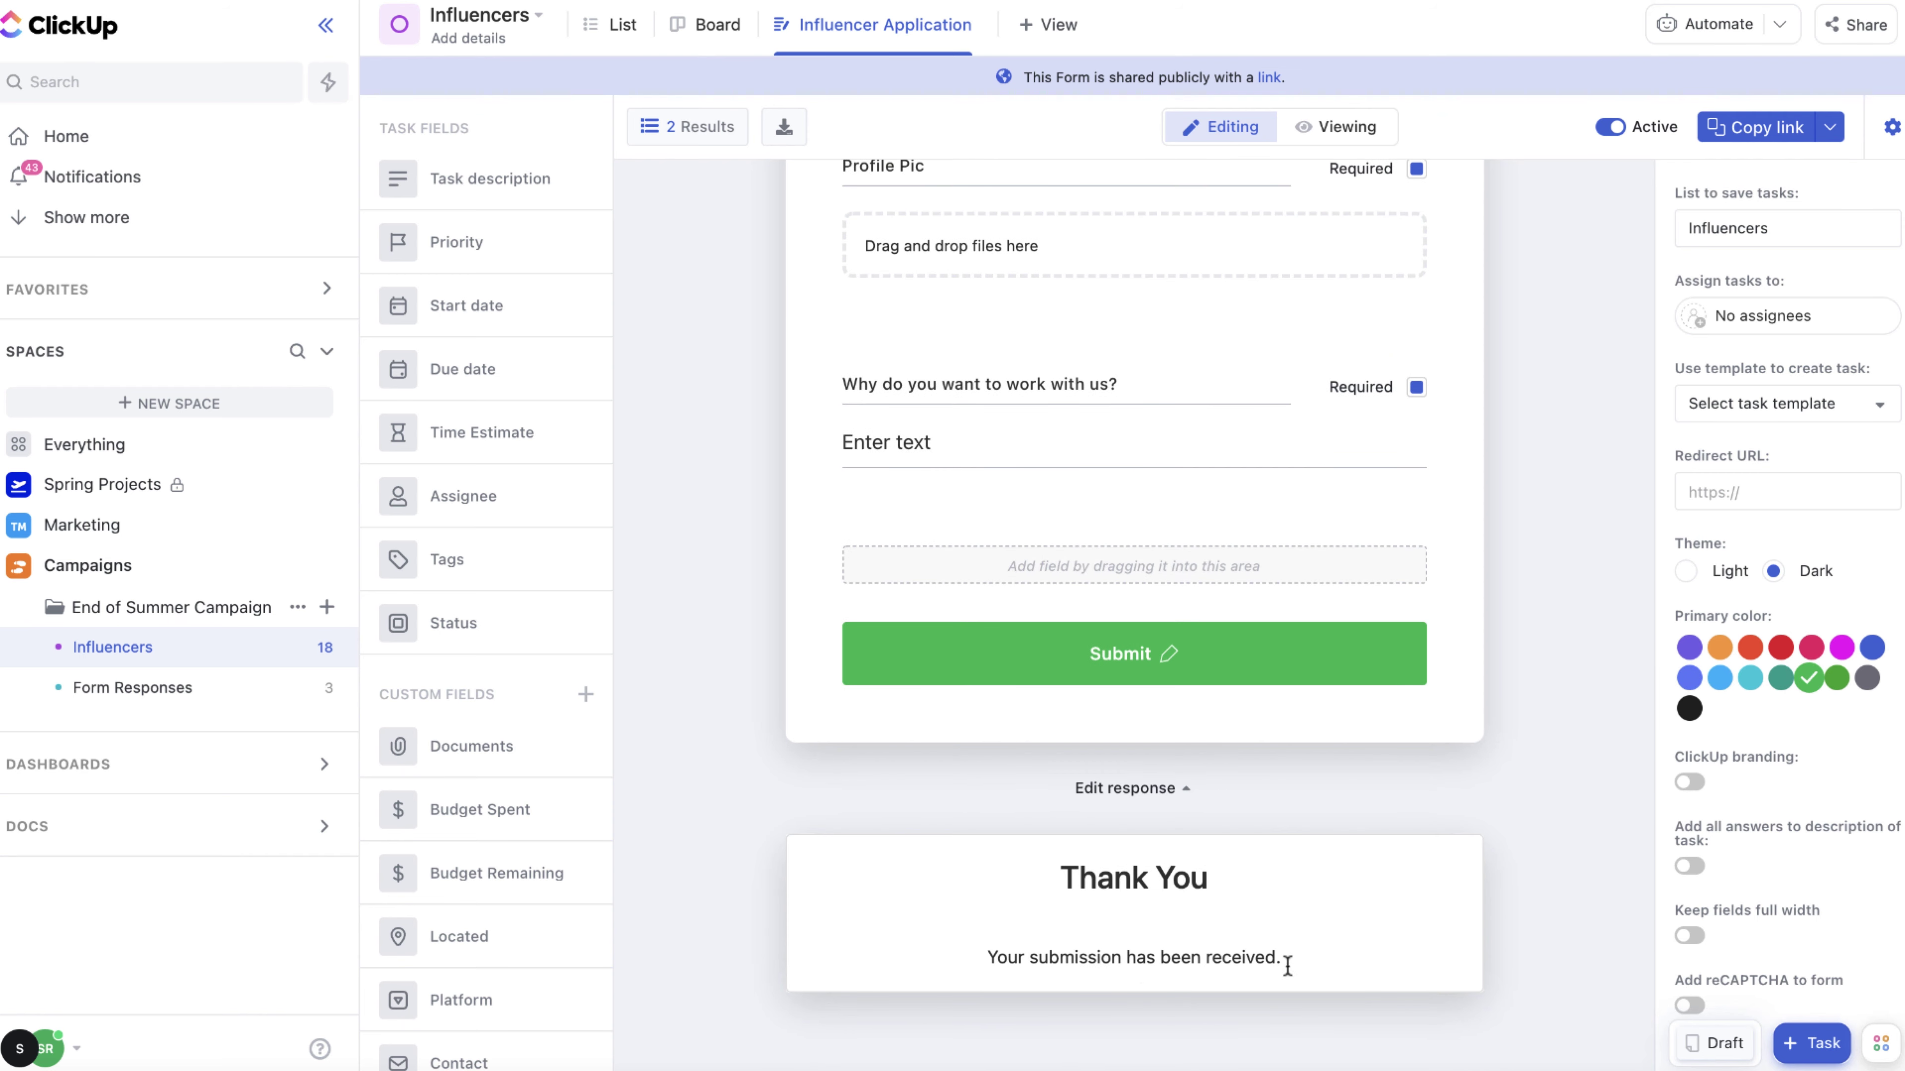
pyautogui.moveTo(1287, 966); pyautogui.dragTo(964, 957)
pyautogui.write("You're awesome!!!")
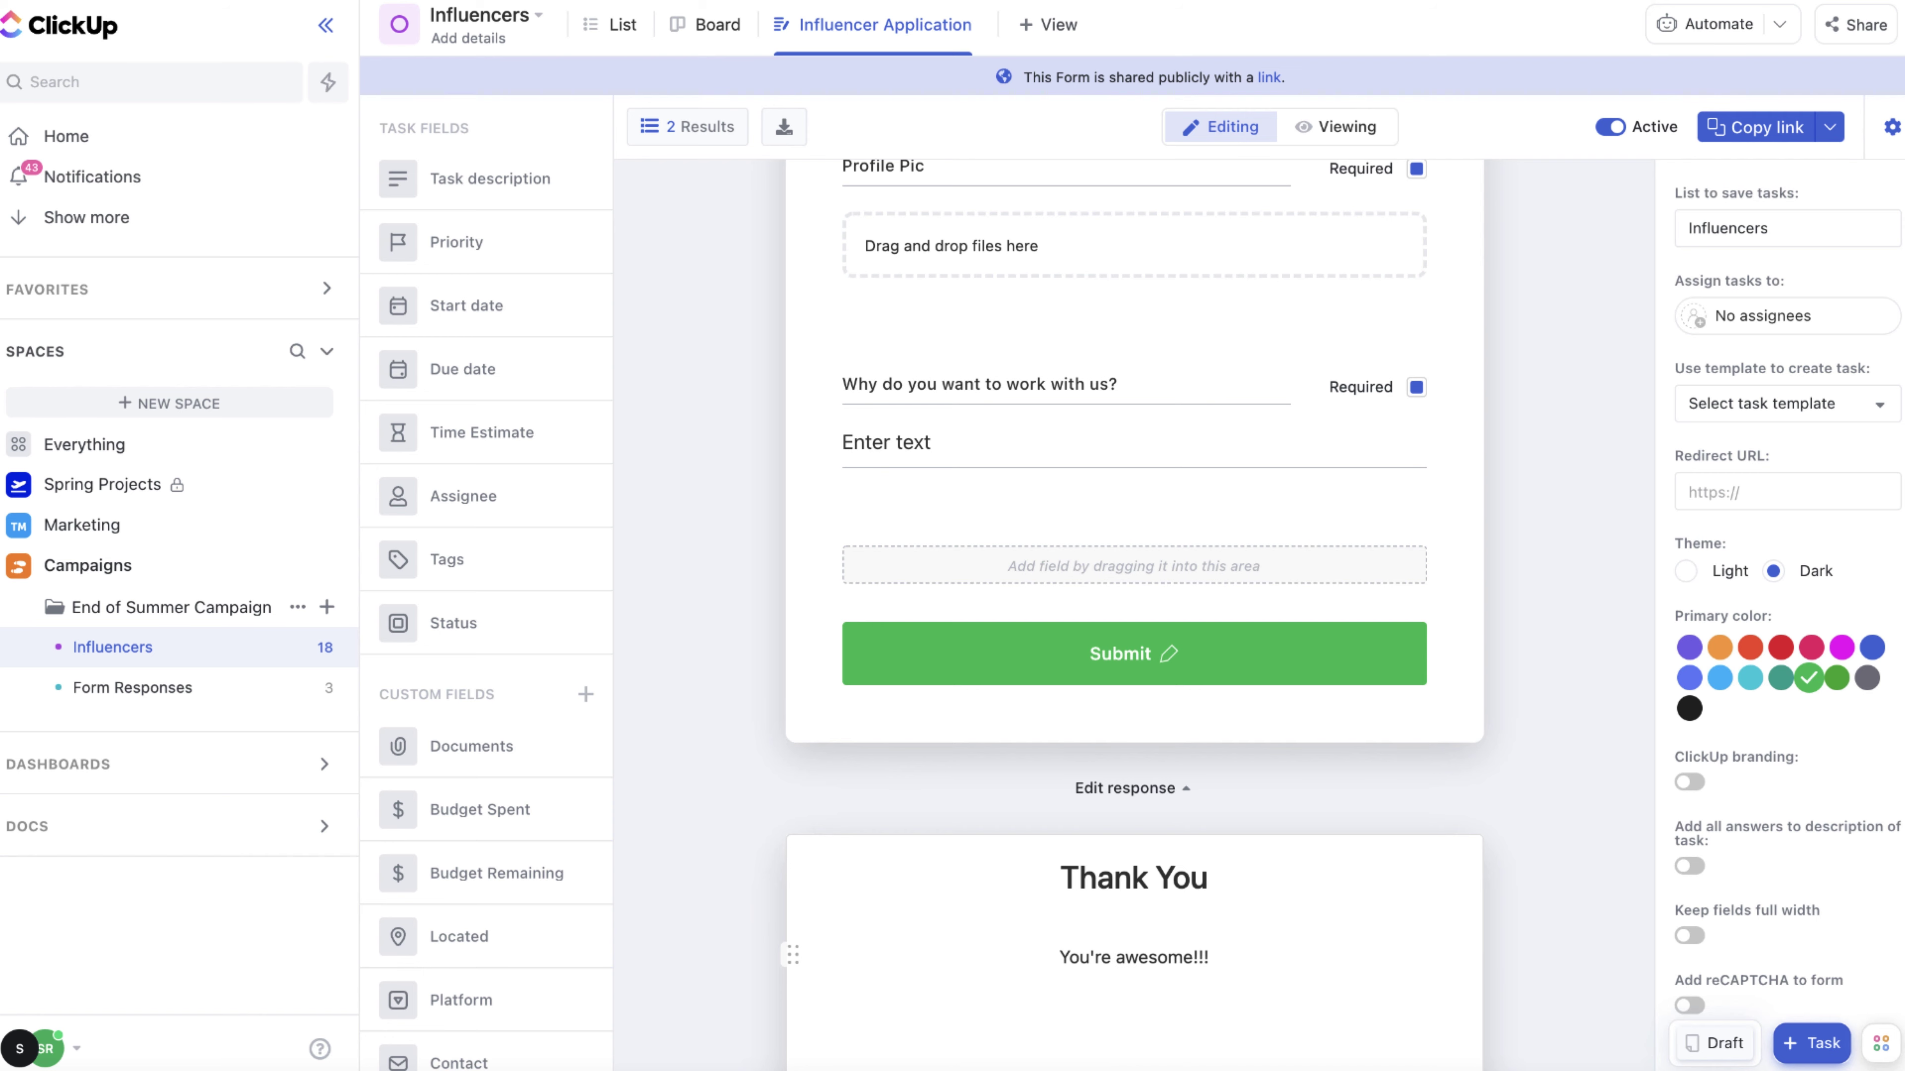
pyautogui.click(1183, 789)
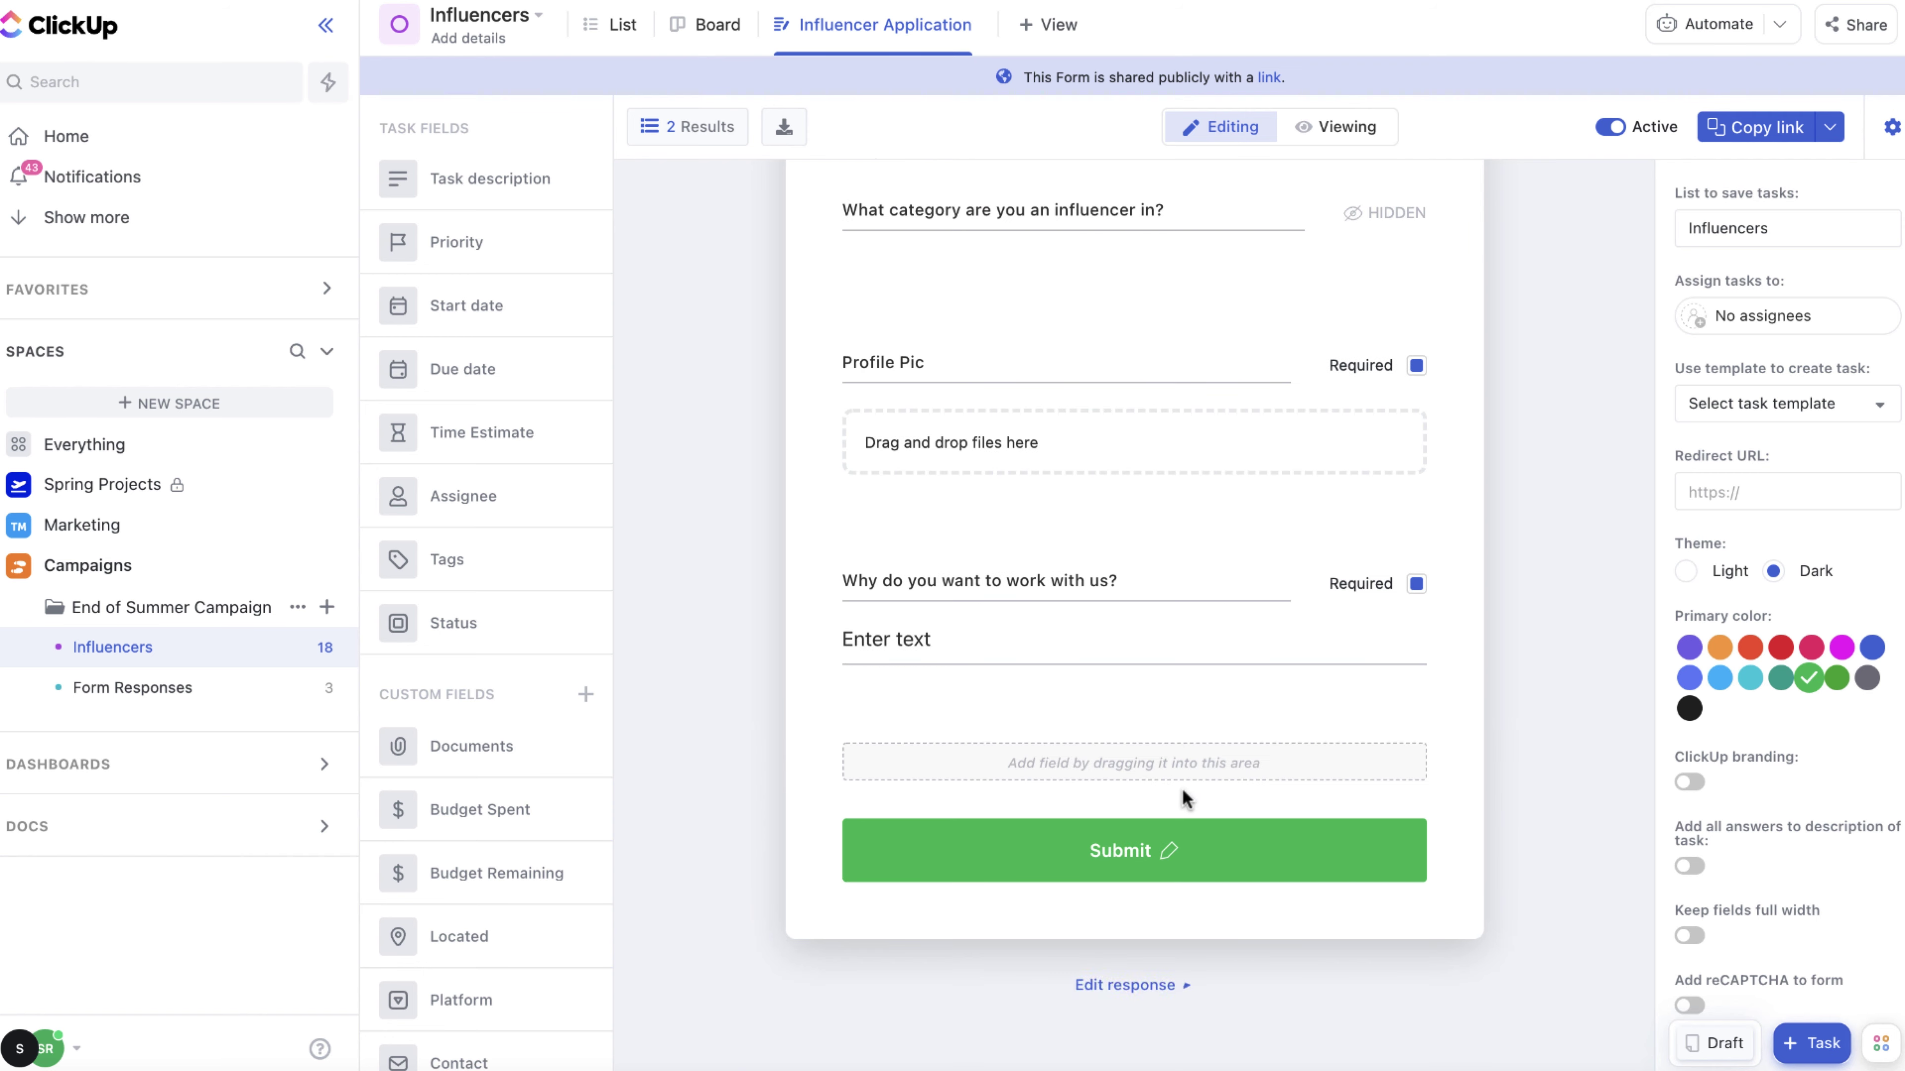
# Preview the restyled Influencer Application form and return to editing
pyautogui.scroll(5, 1180, 788)
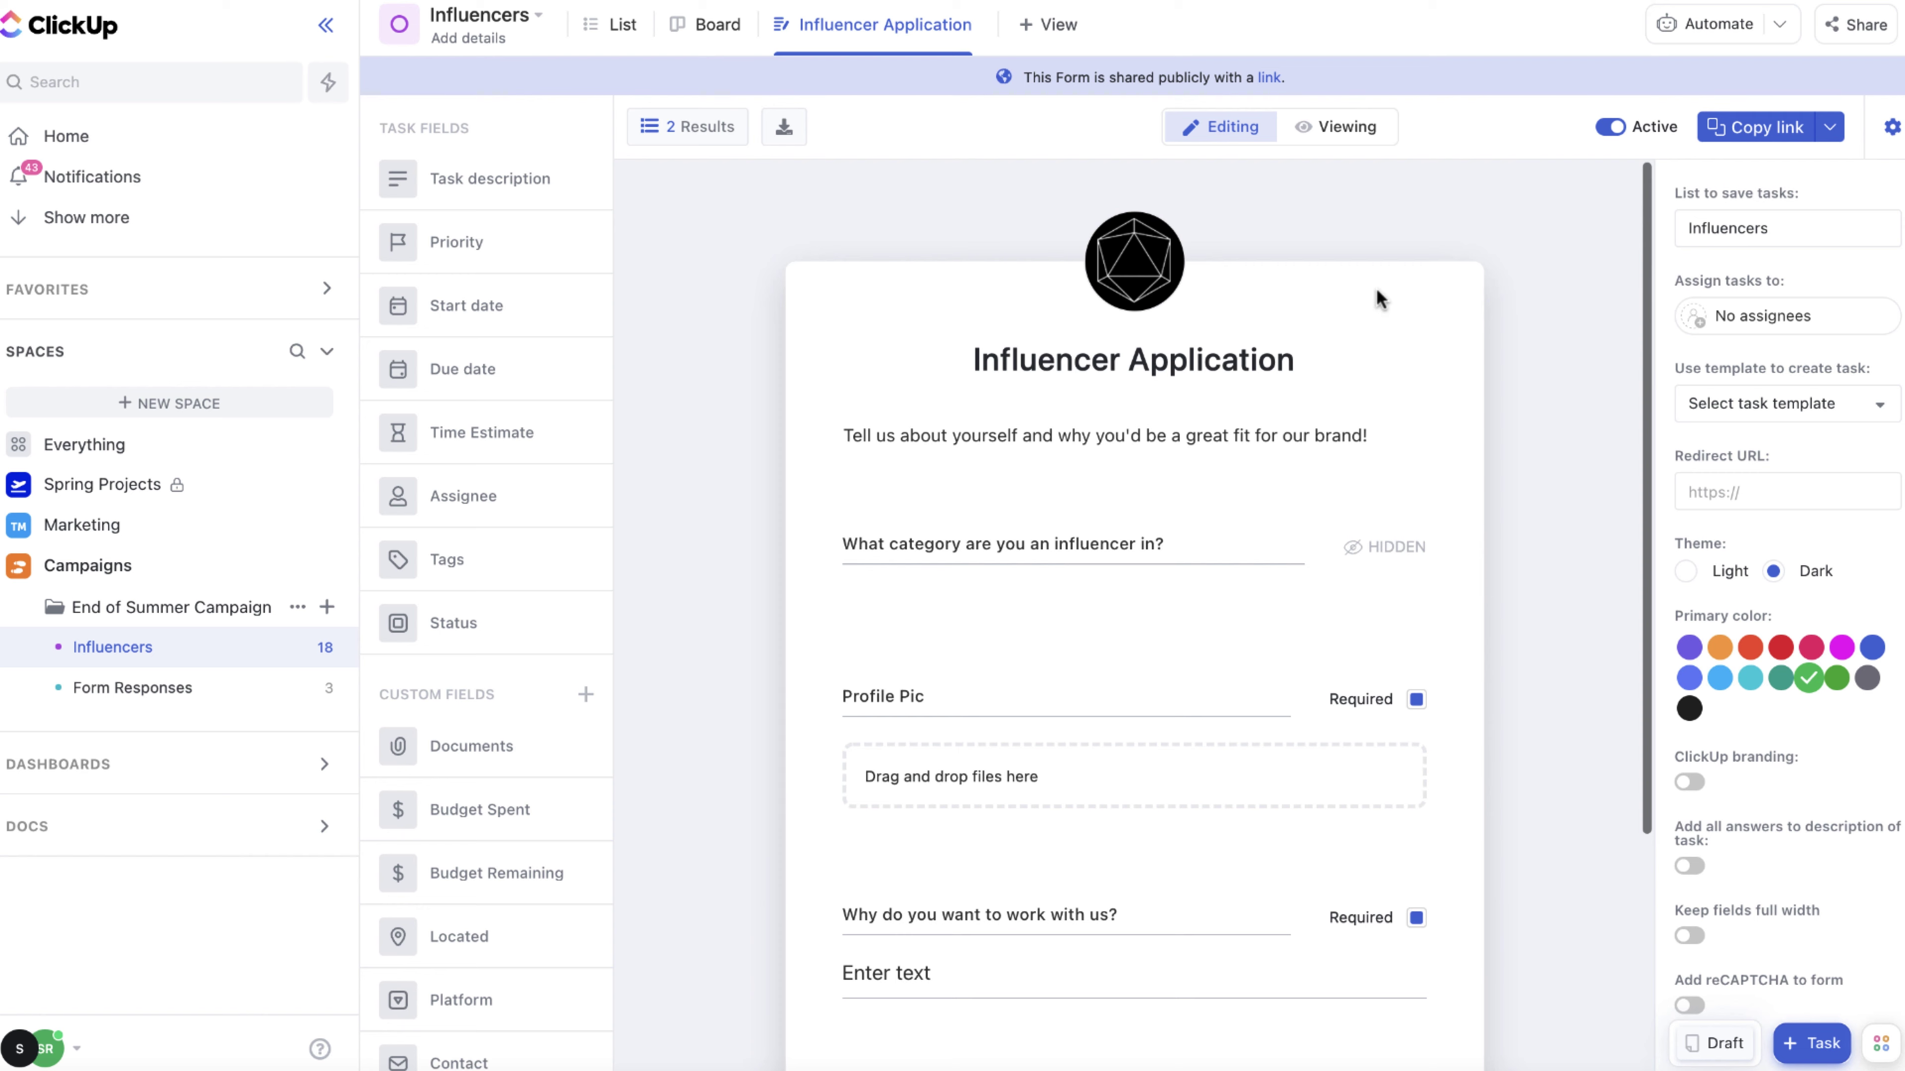
pyautogui.click(1324, 129)
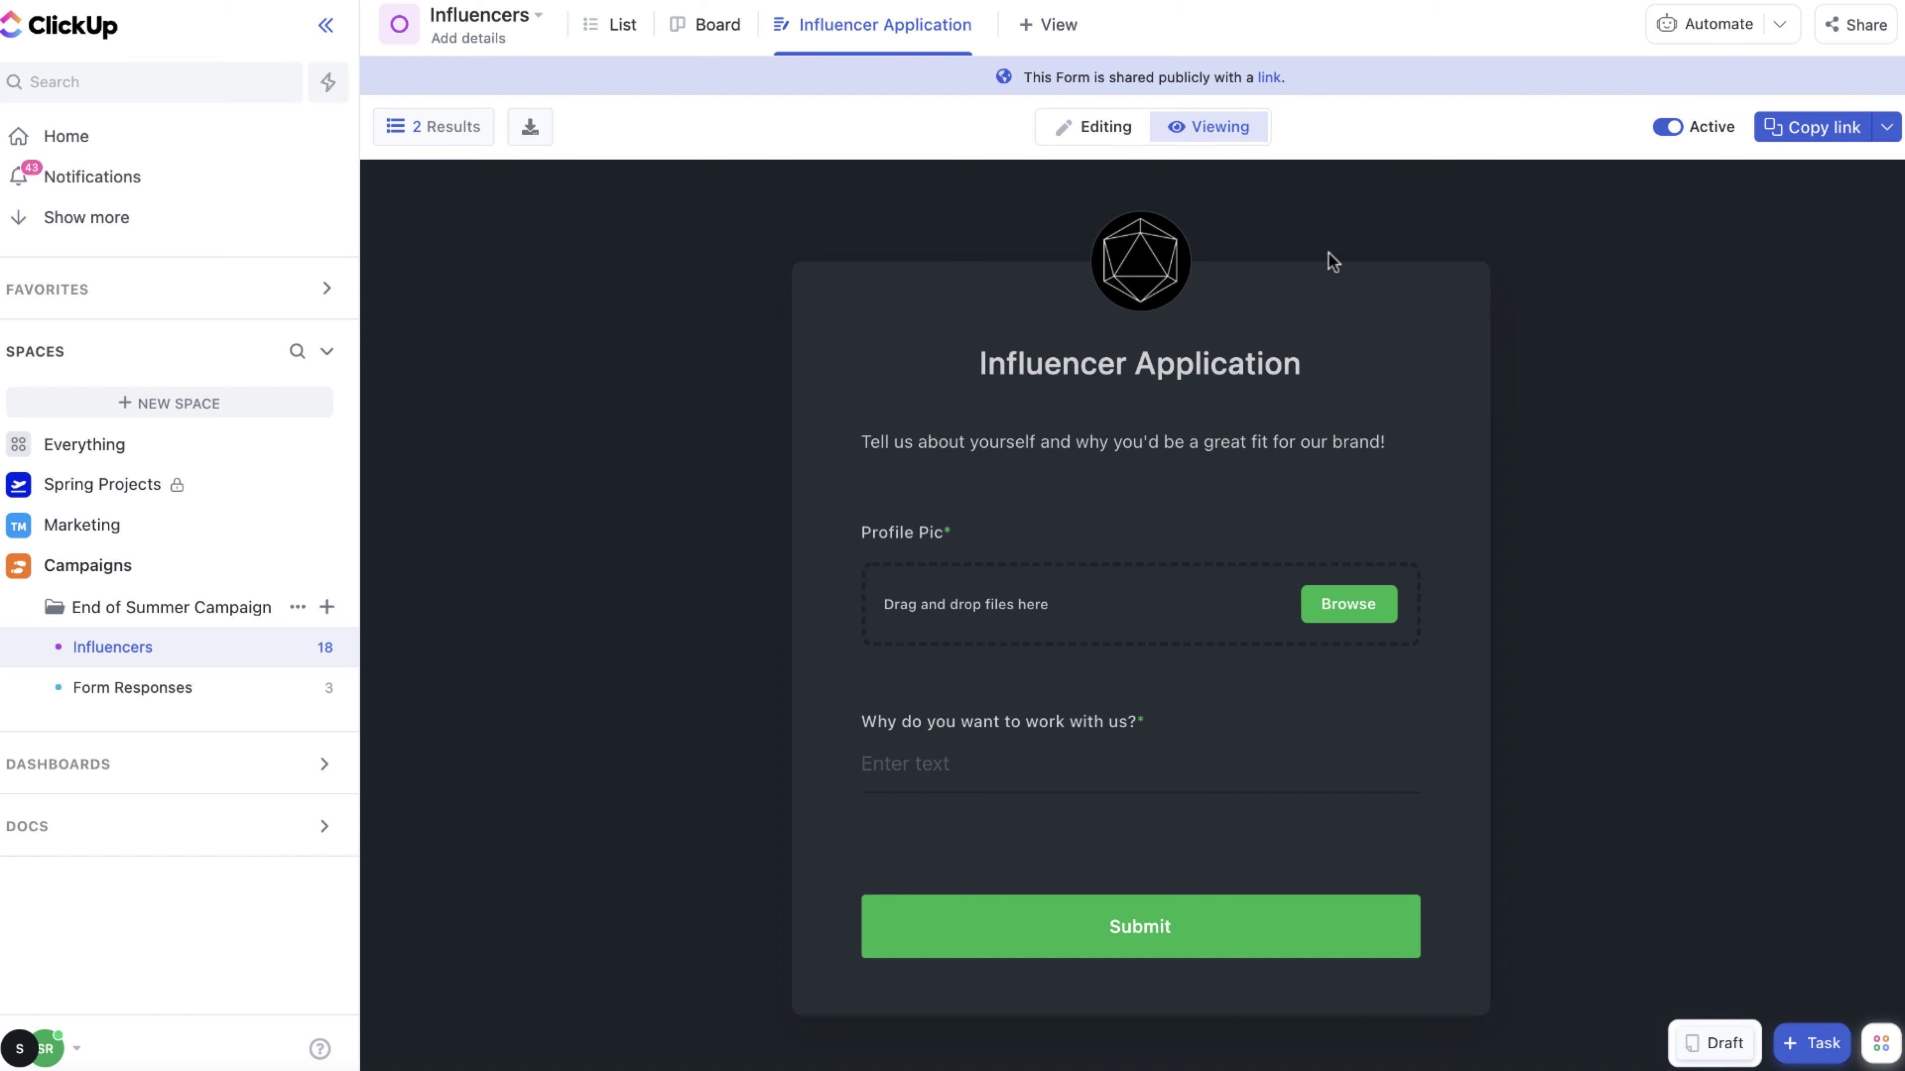
pyautogui.scroll(-1, 1297, 653)
pyautogui.click(1105, 128)
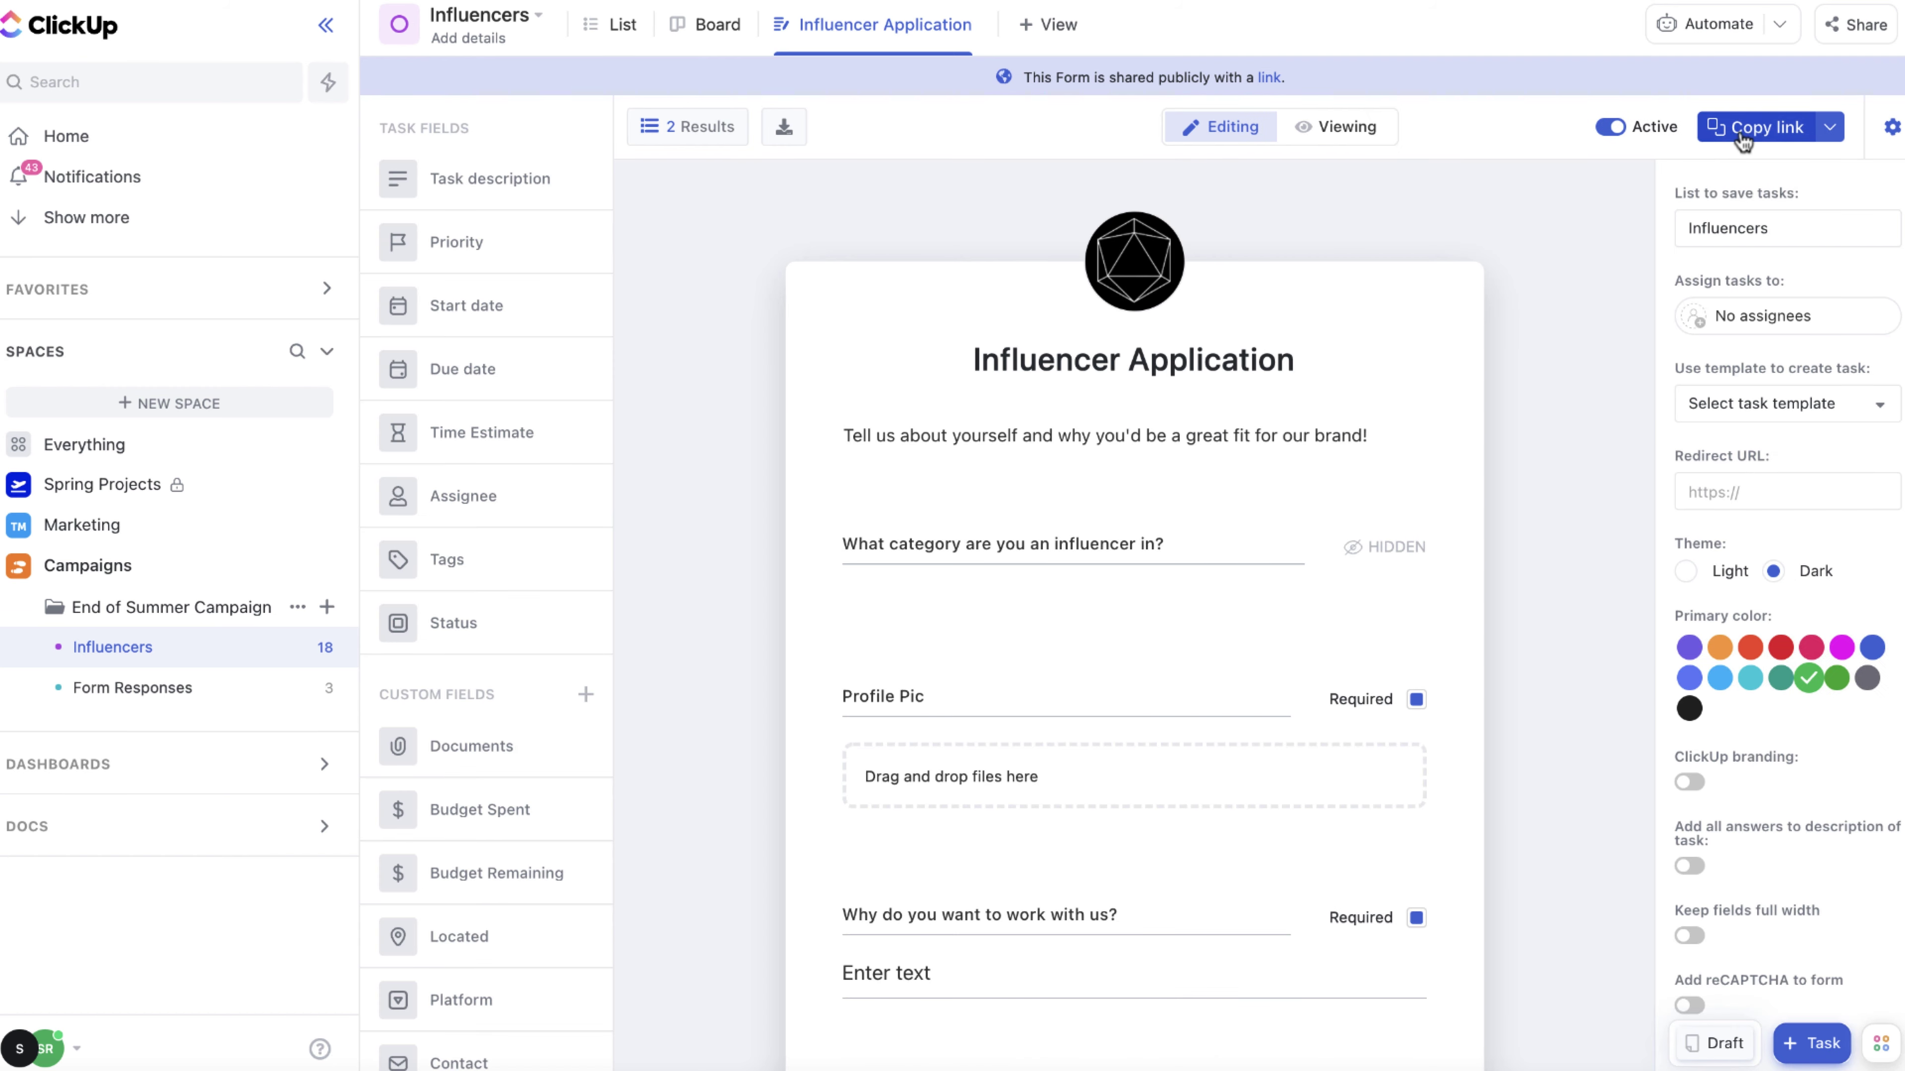
# Copy the form's public link, and copy its embed code from the view's sharing settings
pyautogui.click(1829, 127)
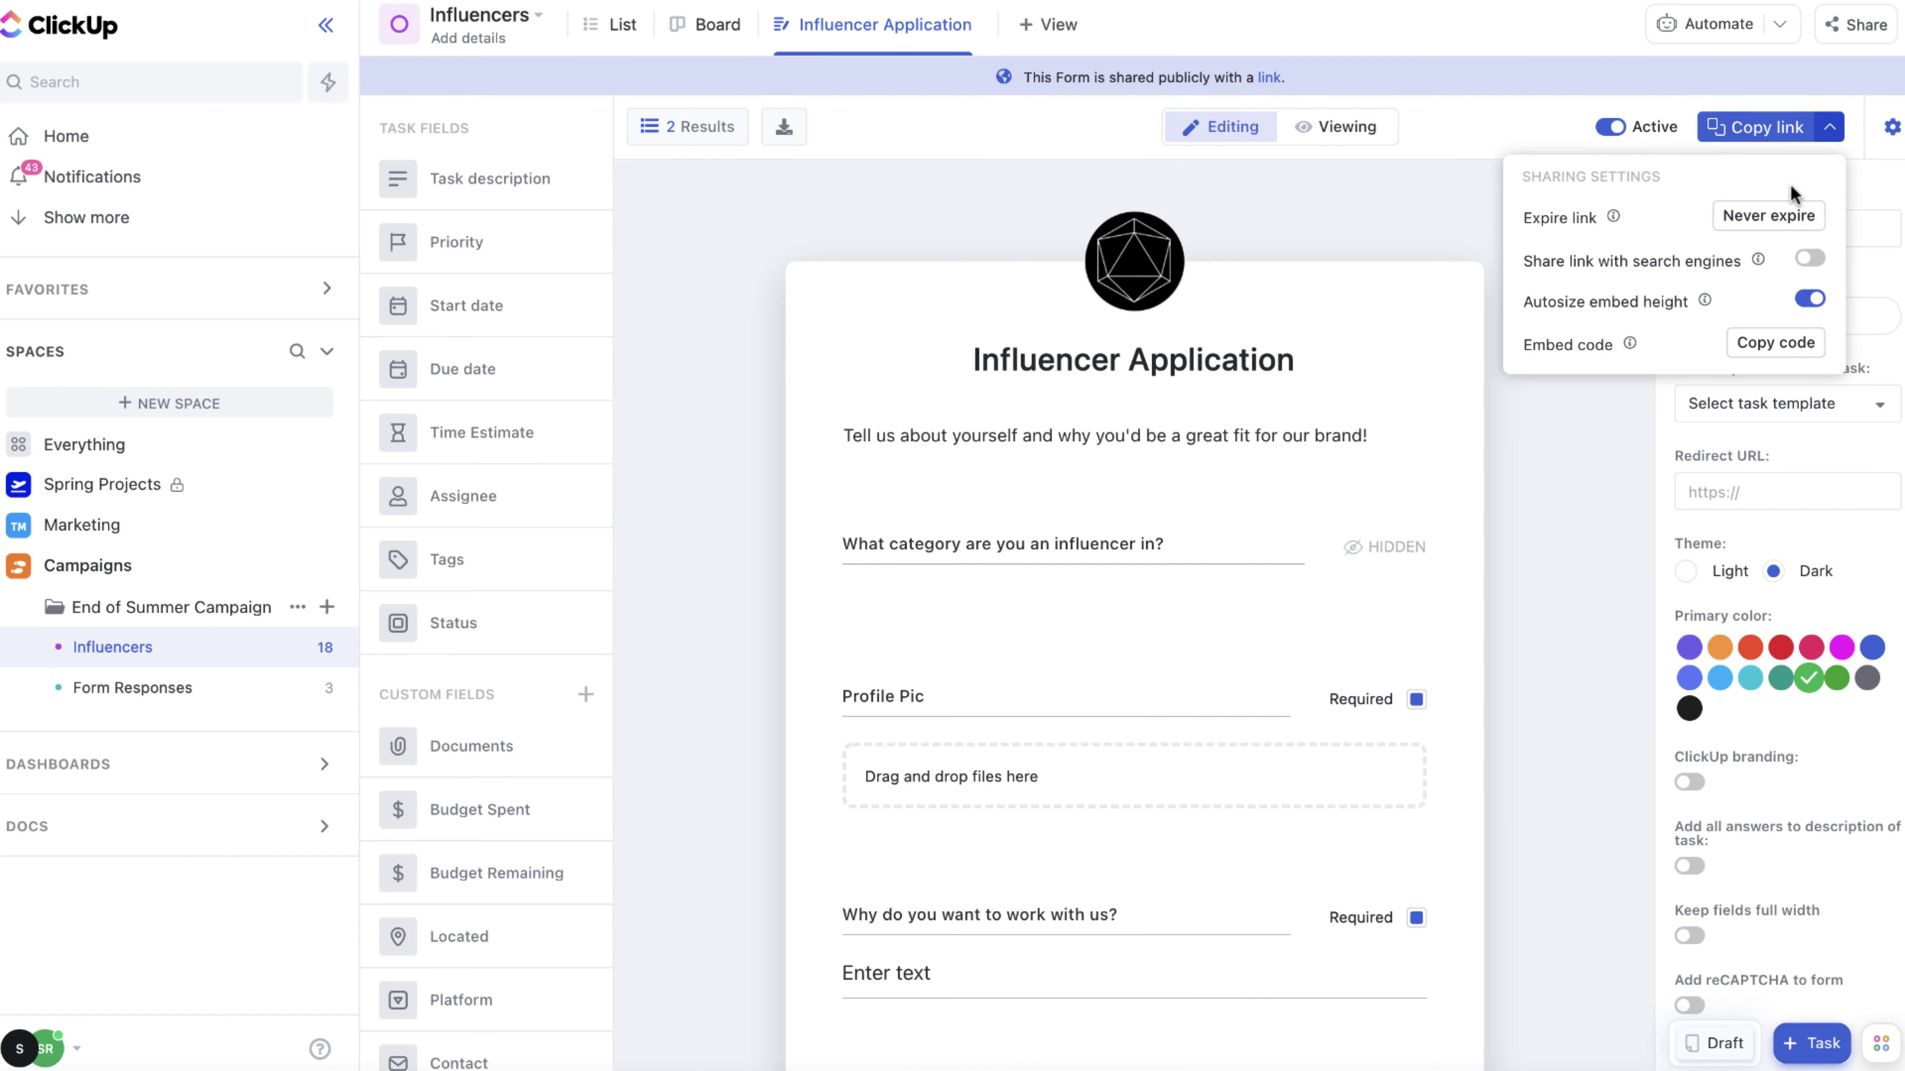
pyautogui.click(1749, 129)
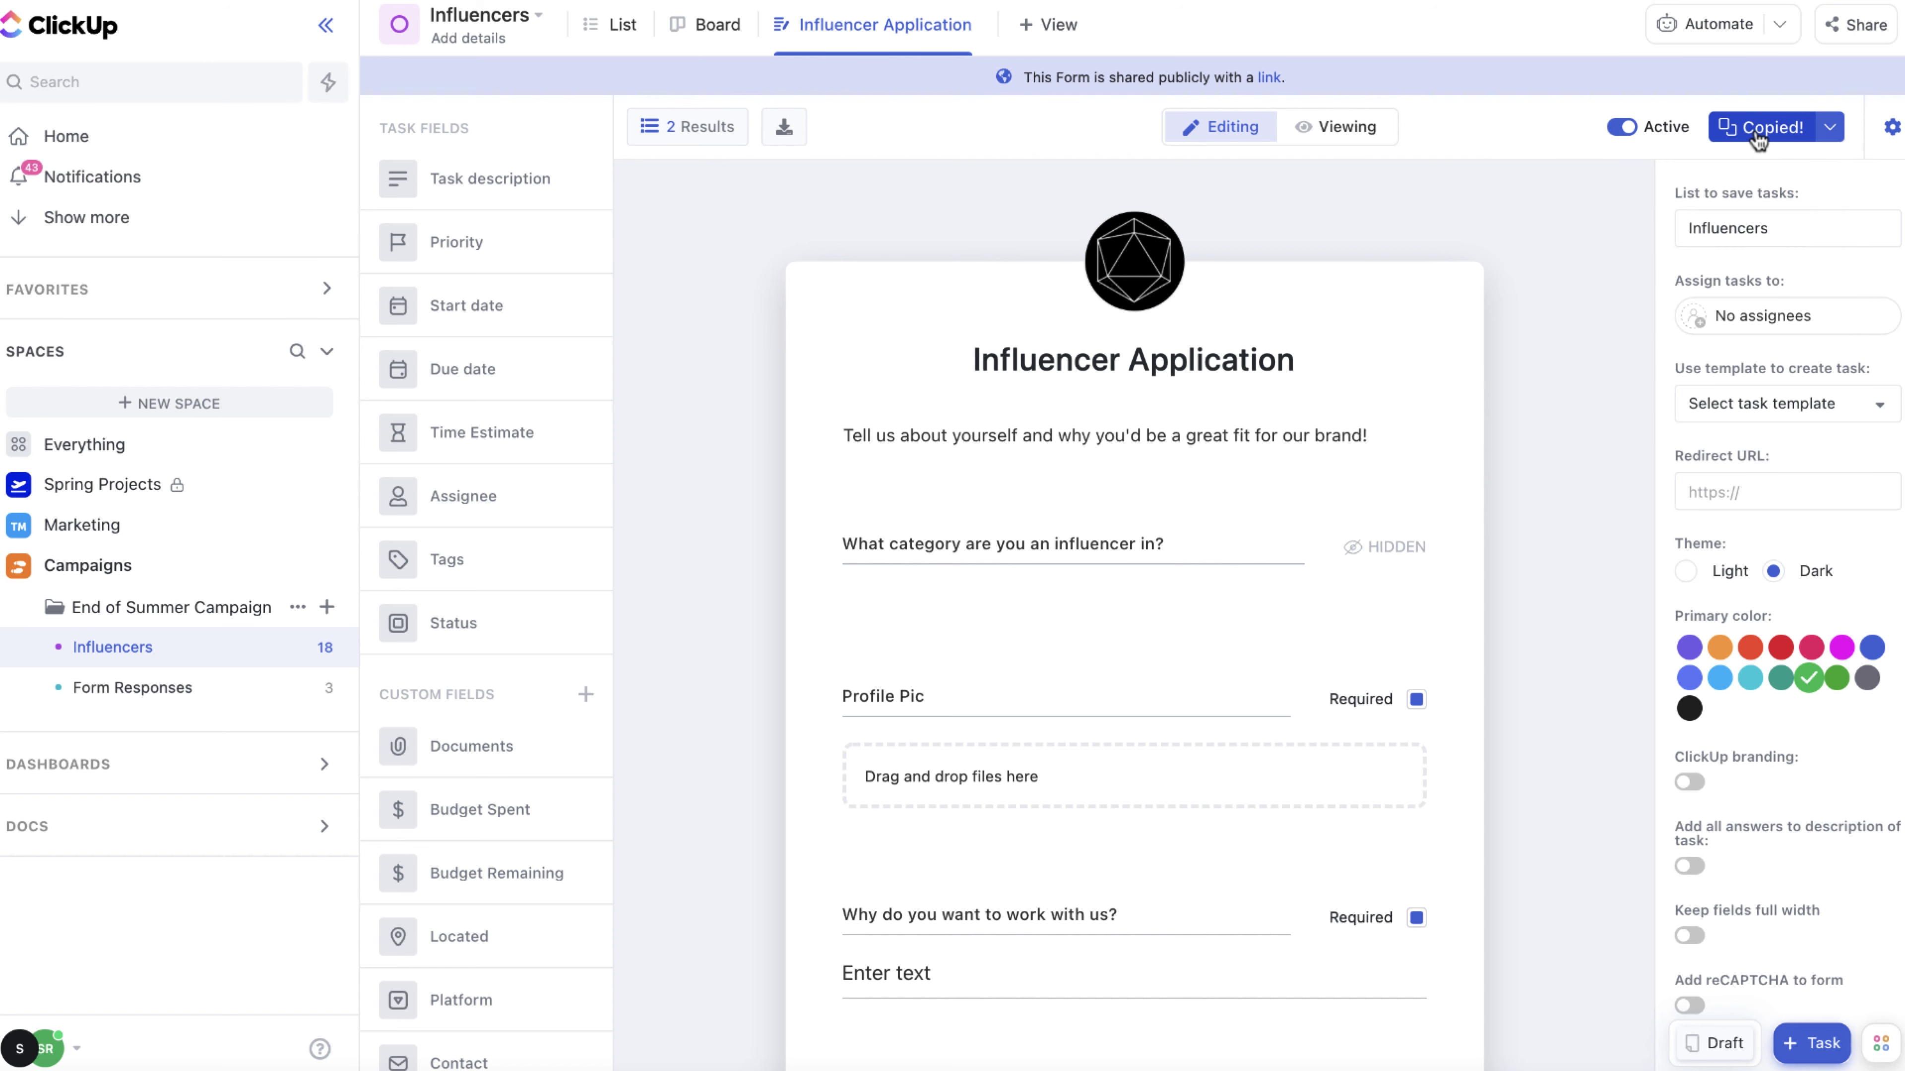
pyautogui.click(1829, 33)
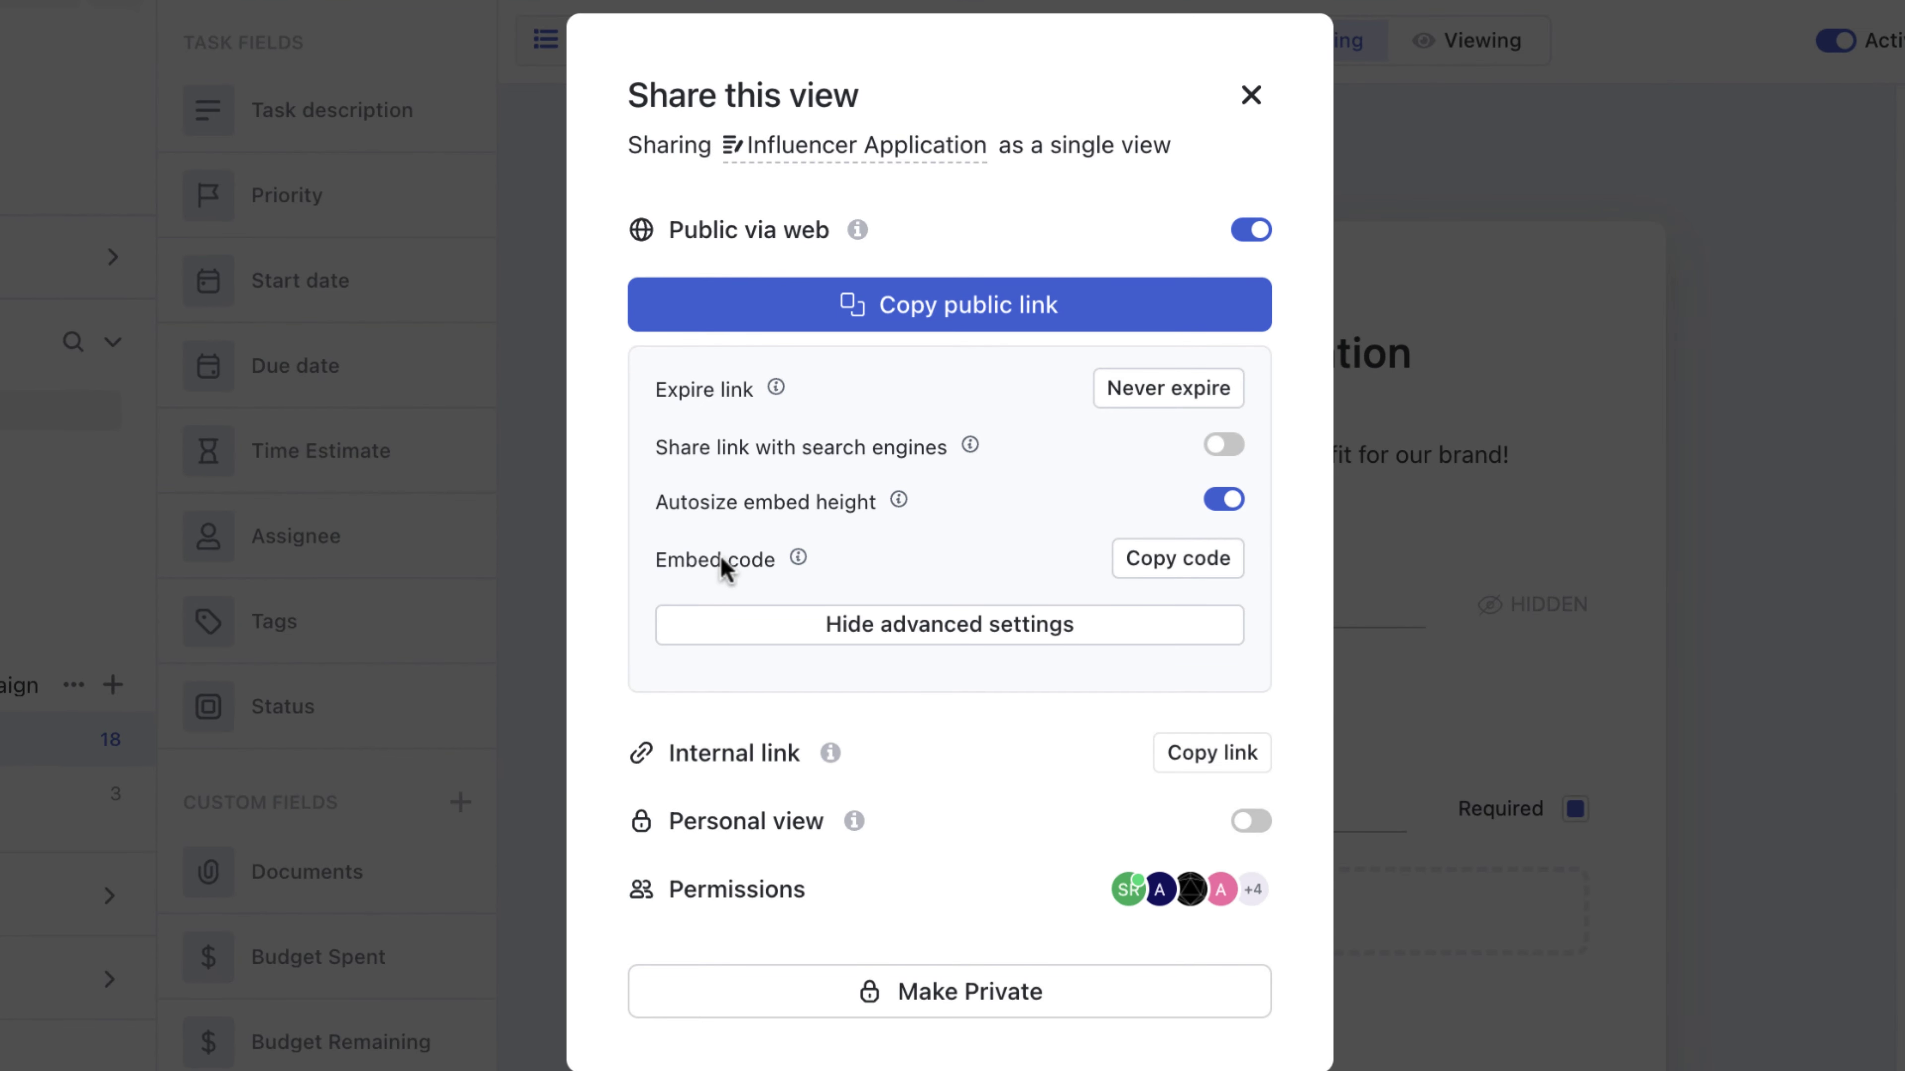
pyautogui.click(1179, 578)
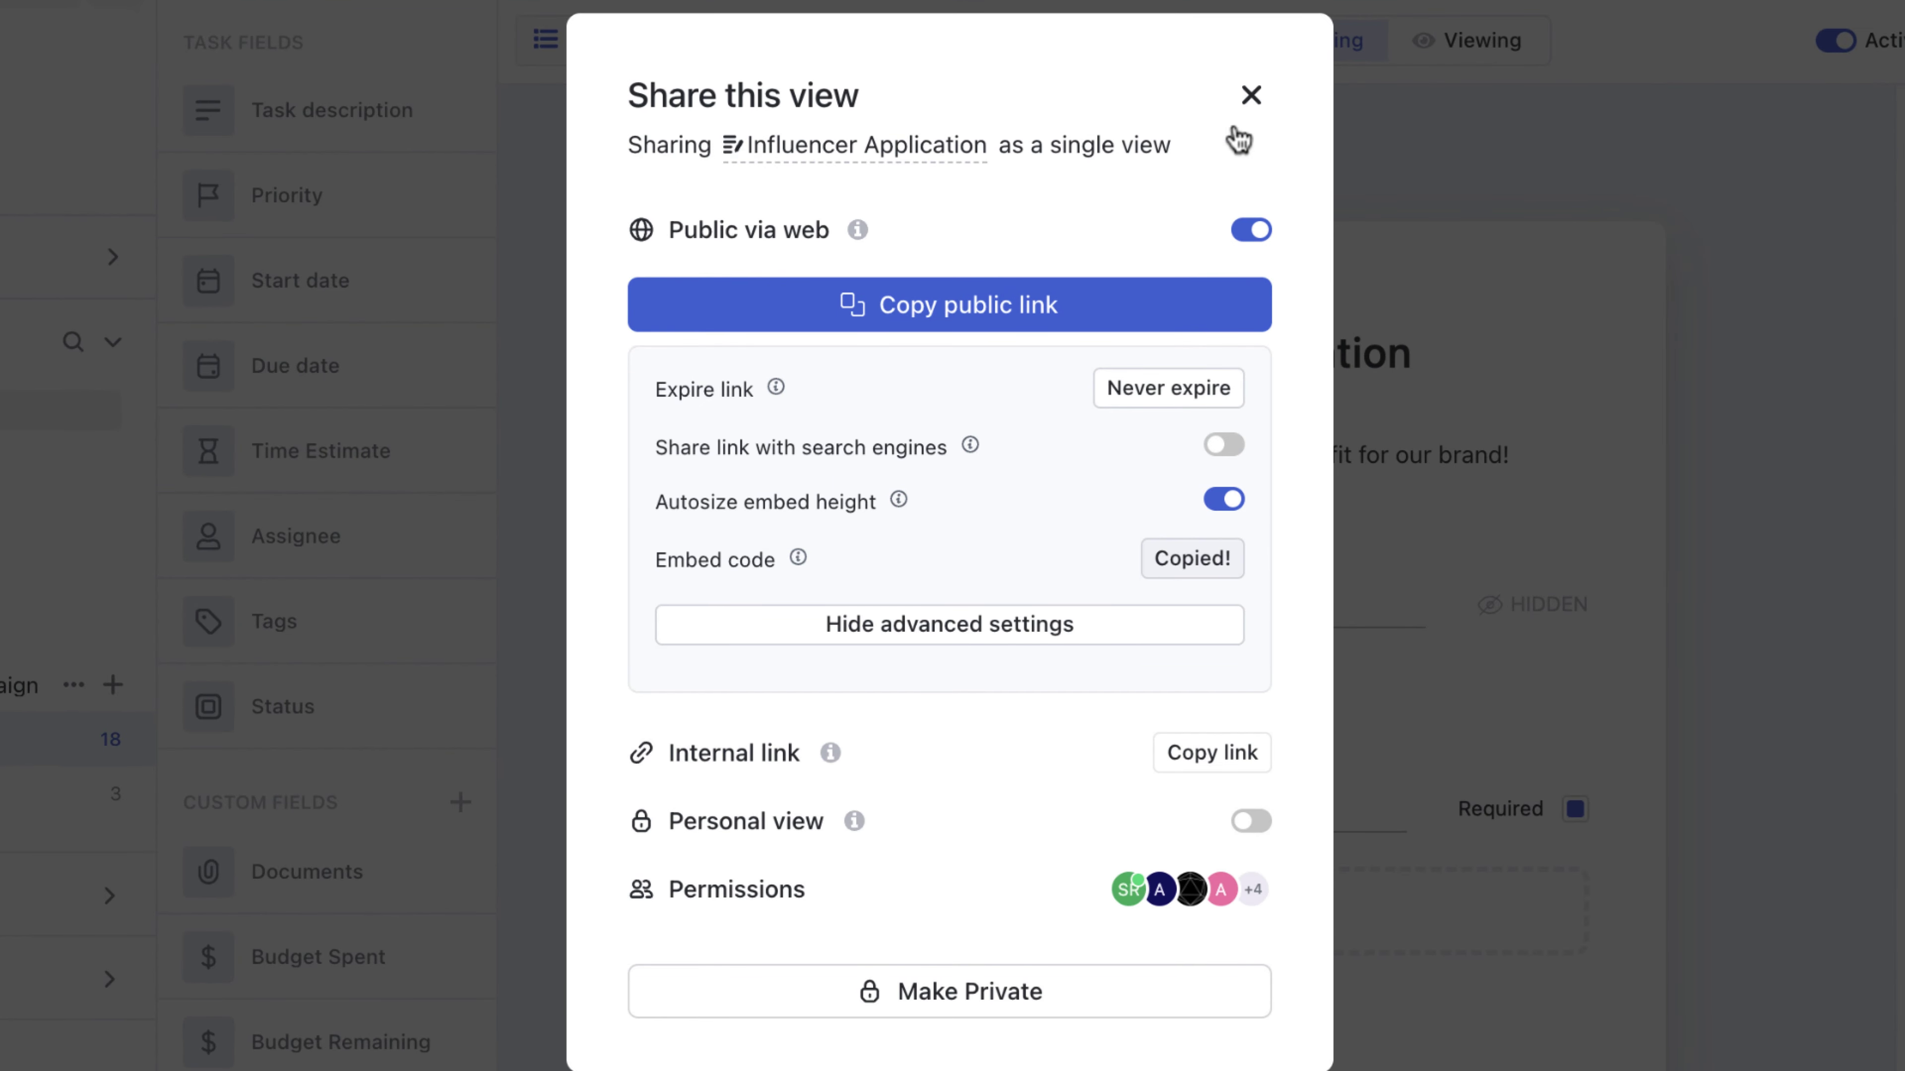
pyautogui.click(1248, 95)
# Add an Embed view to the Influencers list using the form's copied embed code as its HTML
pyautogui.click(975, 15)
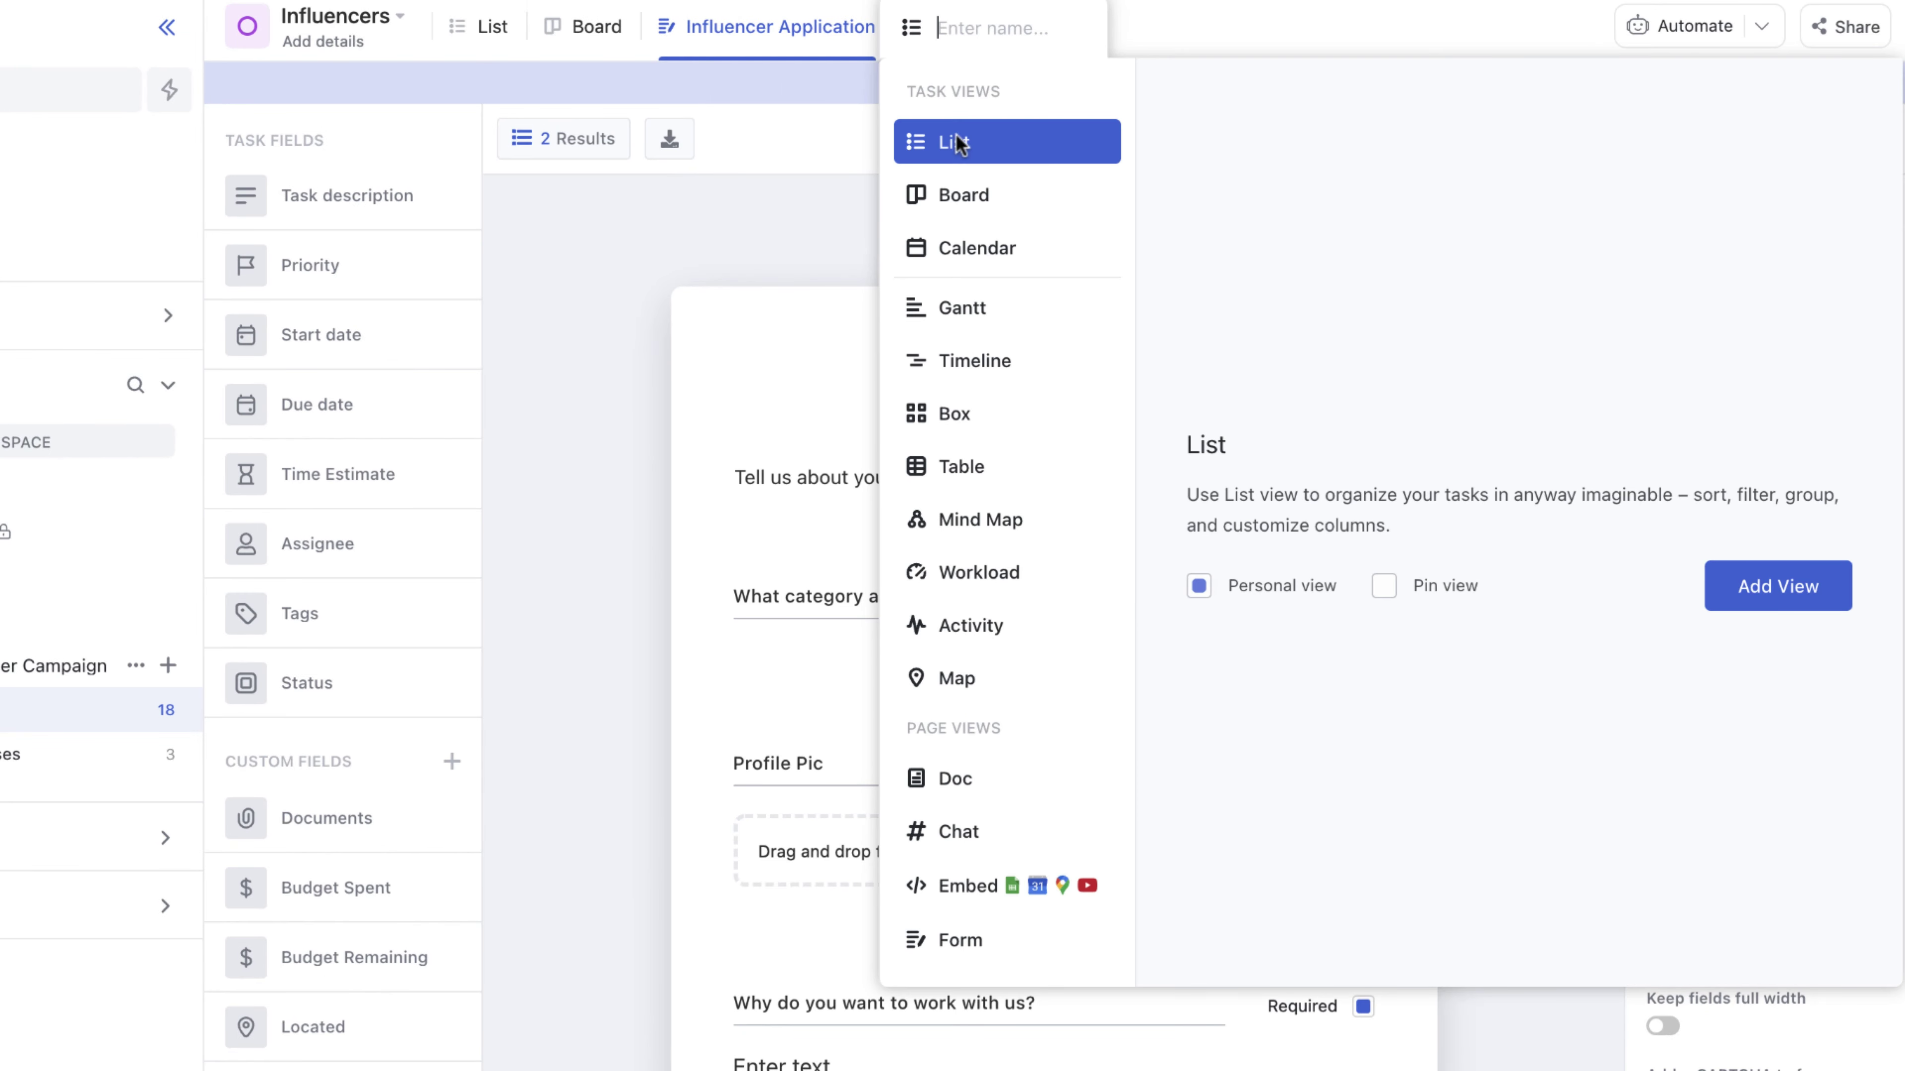
pyautogui.click(962, 911)
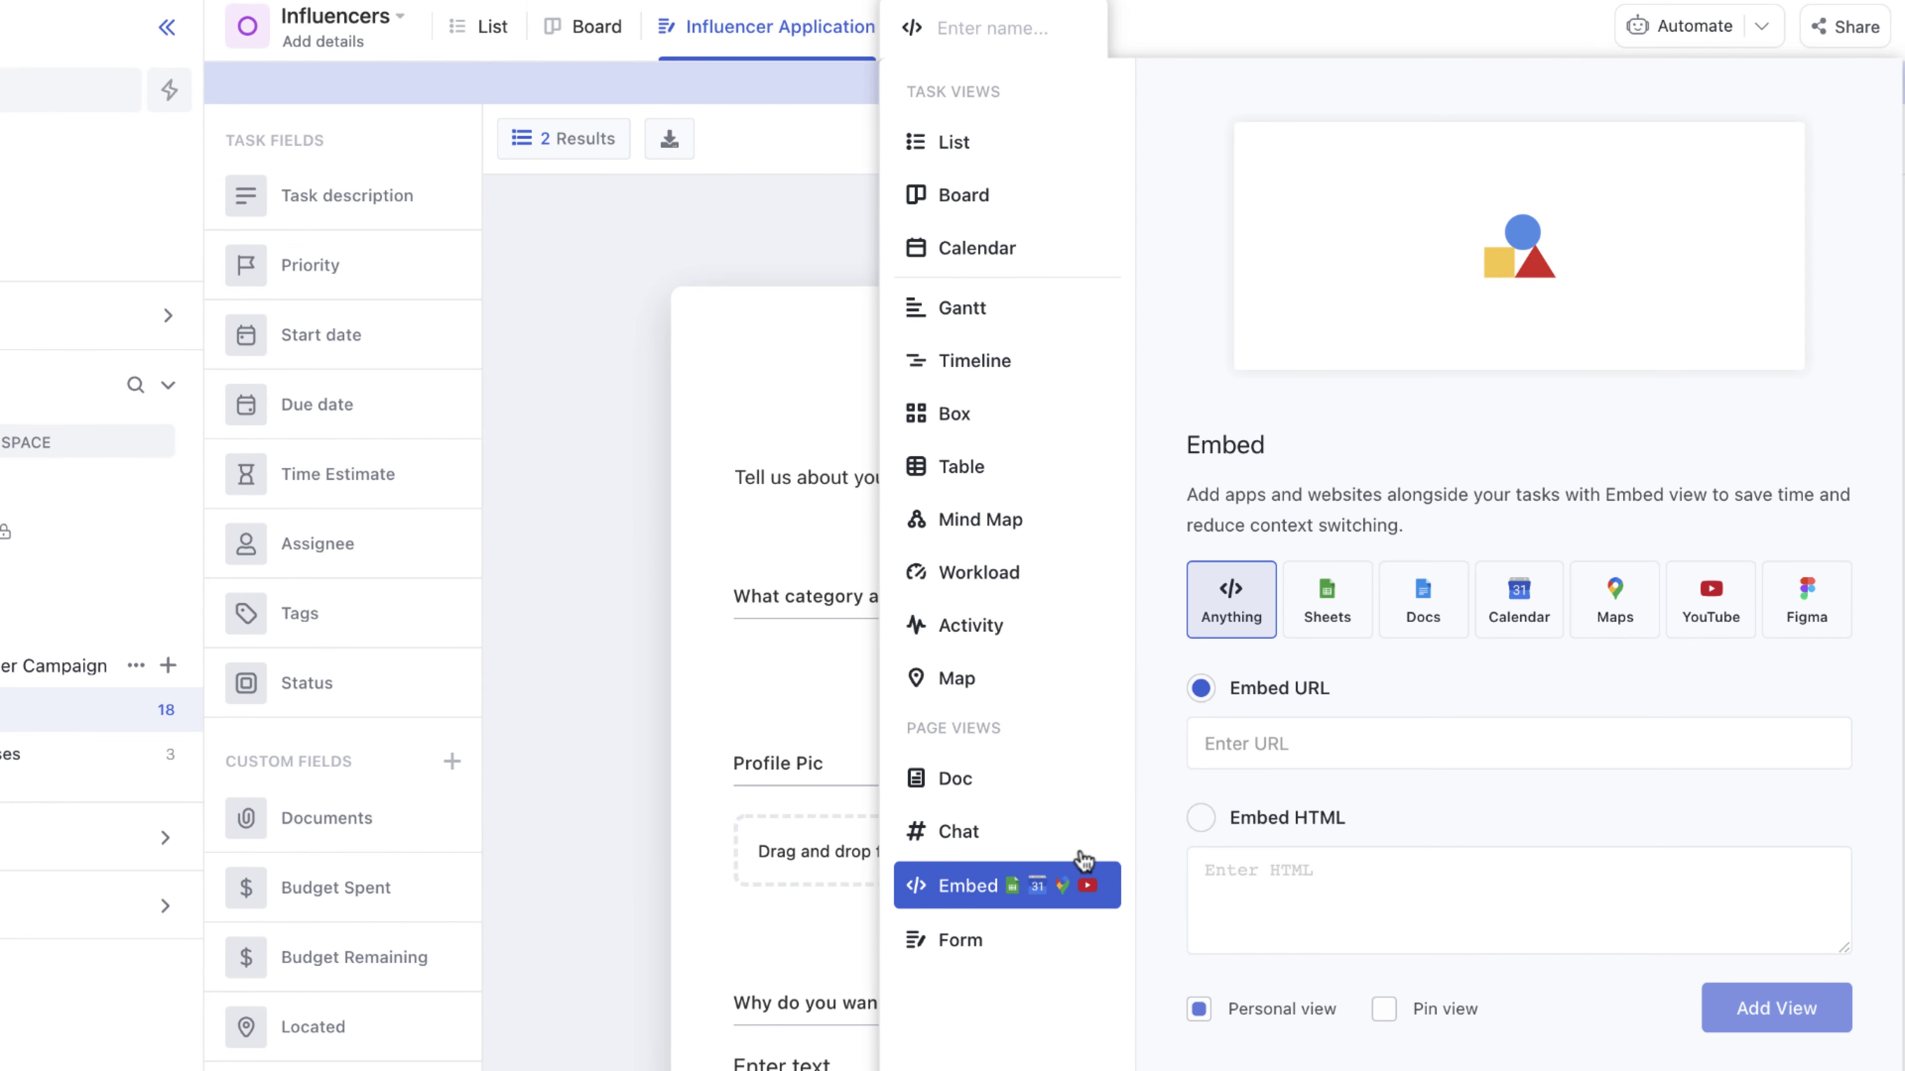
pyautogui.click(1250, 884)
pyautogui.hotkey('ctrl', 'v')
pyautogui.click(1752, 1010)
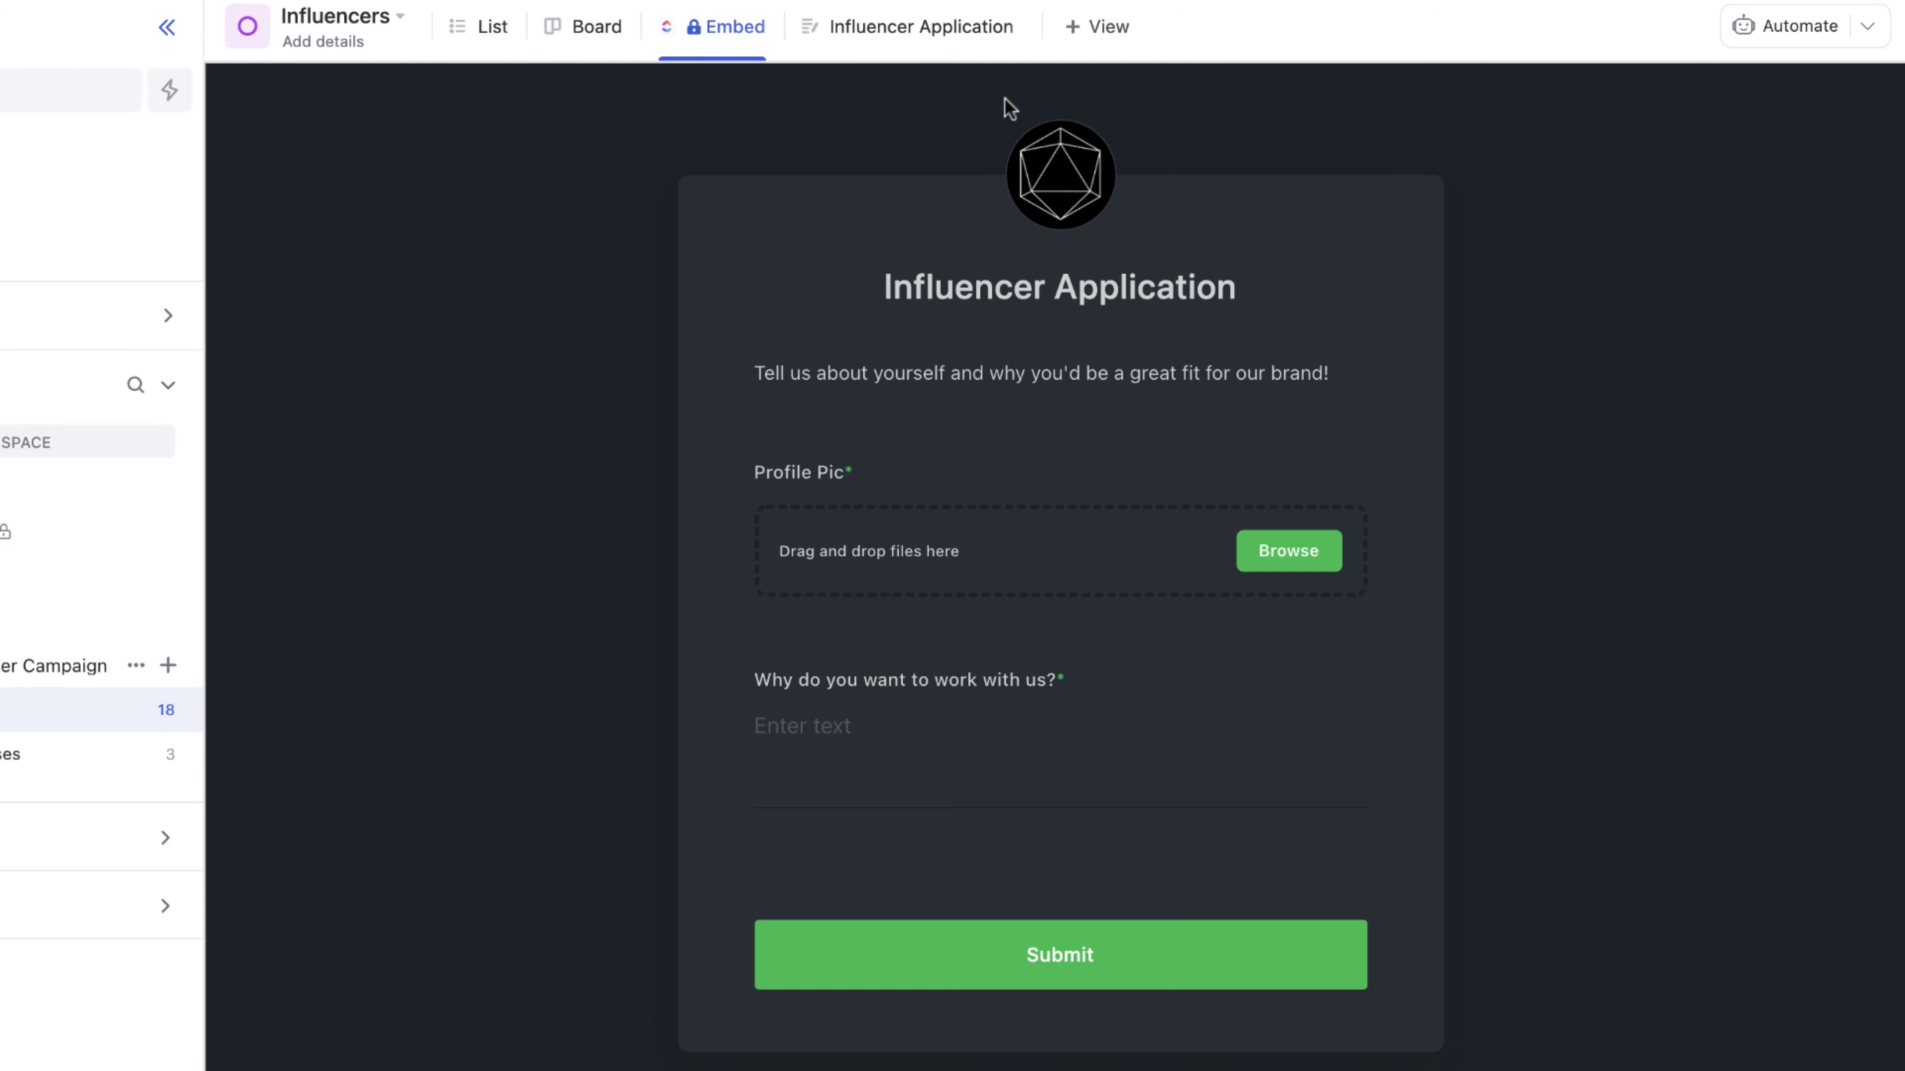
# Reopen the Influencer Application form for editing and assign its incoming tasks to workspace members
pyautogui.click(893, 44)
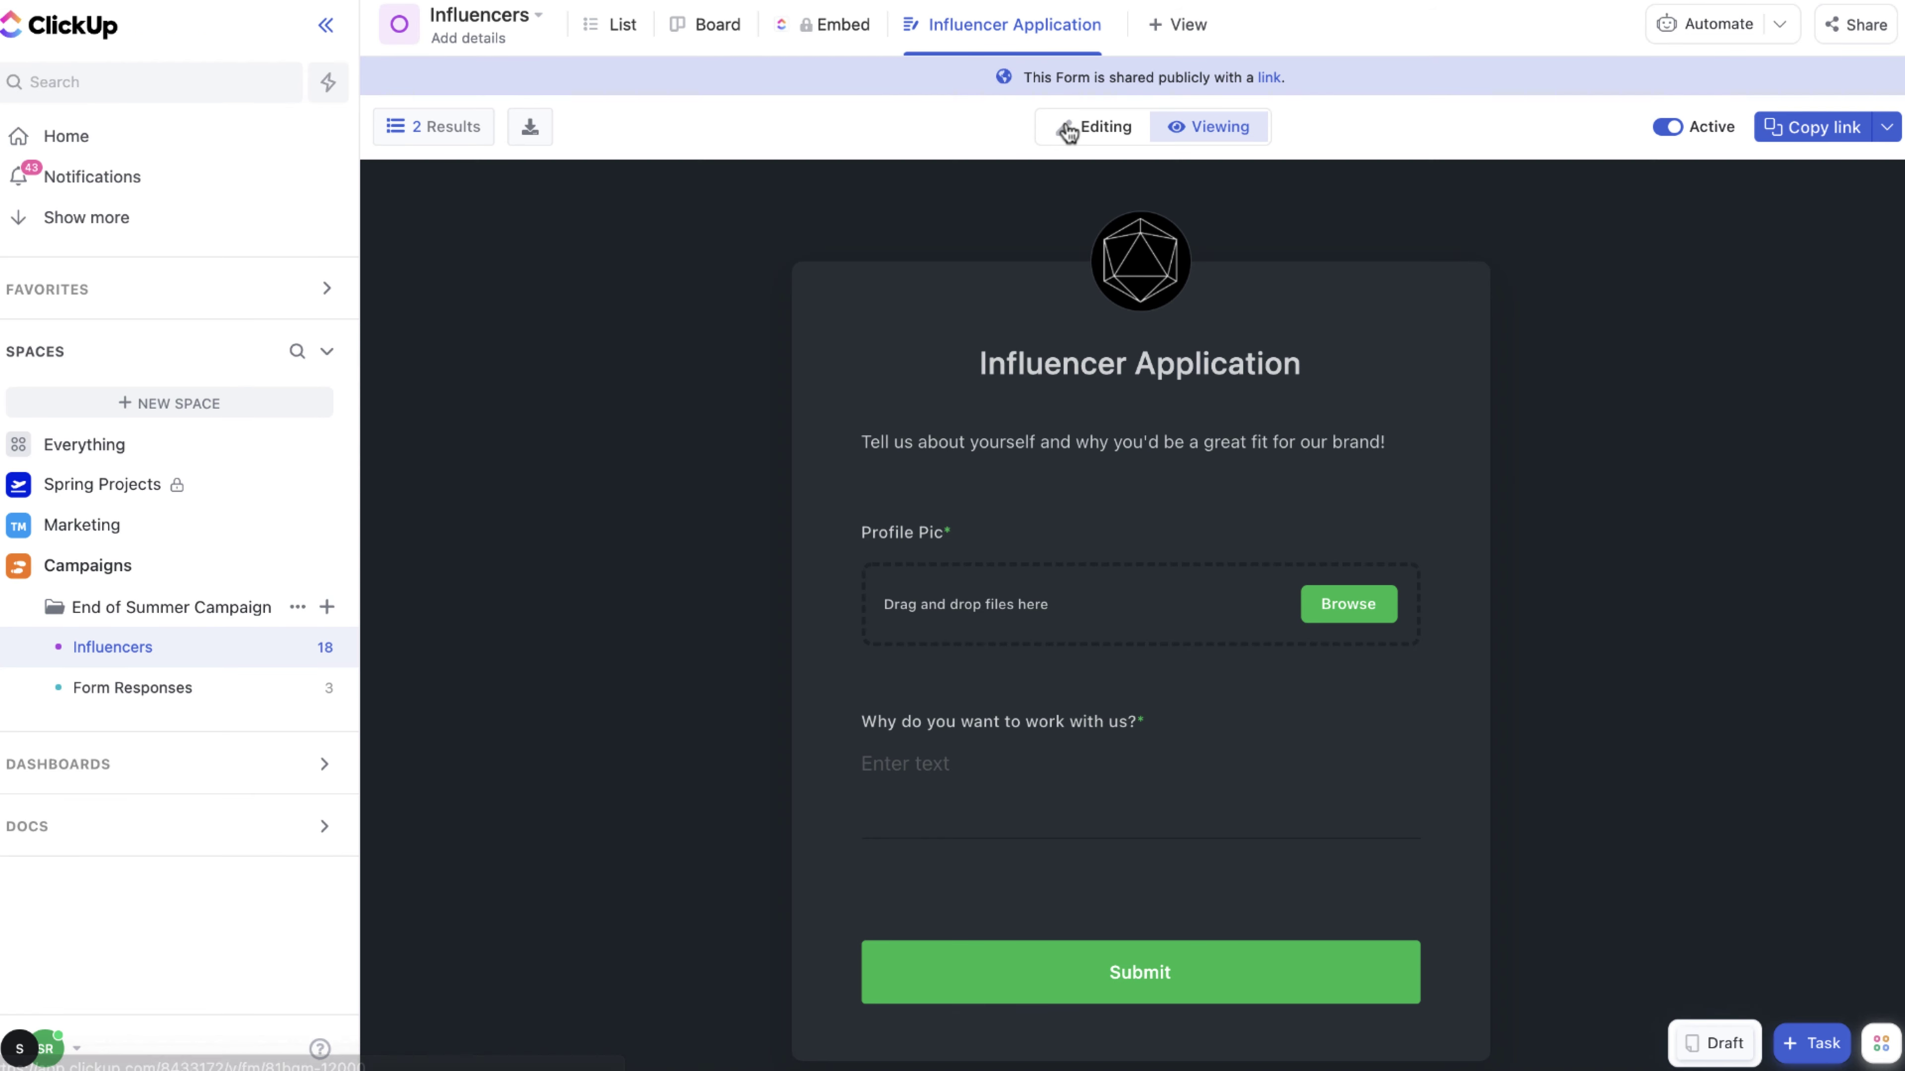
pyautogui.click(1069, 131)
pyautogui.click(1724, 316)
pyautogui.click(1612, 241)
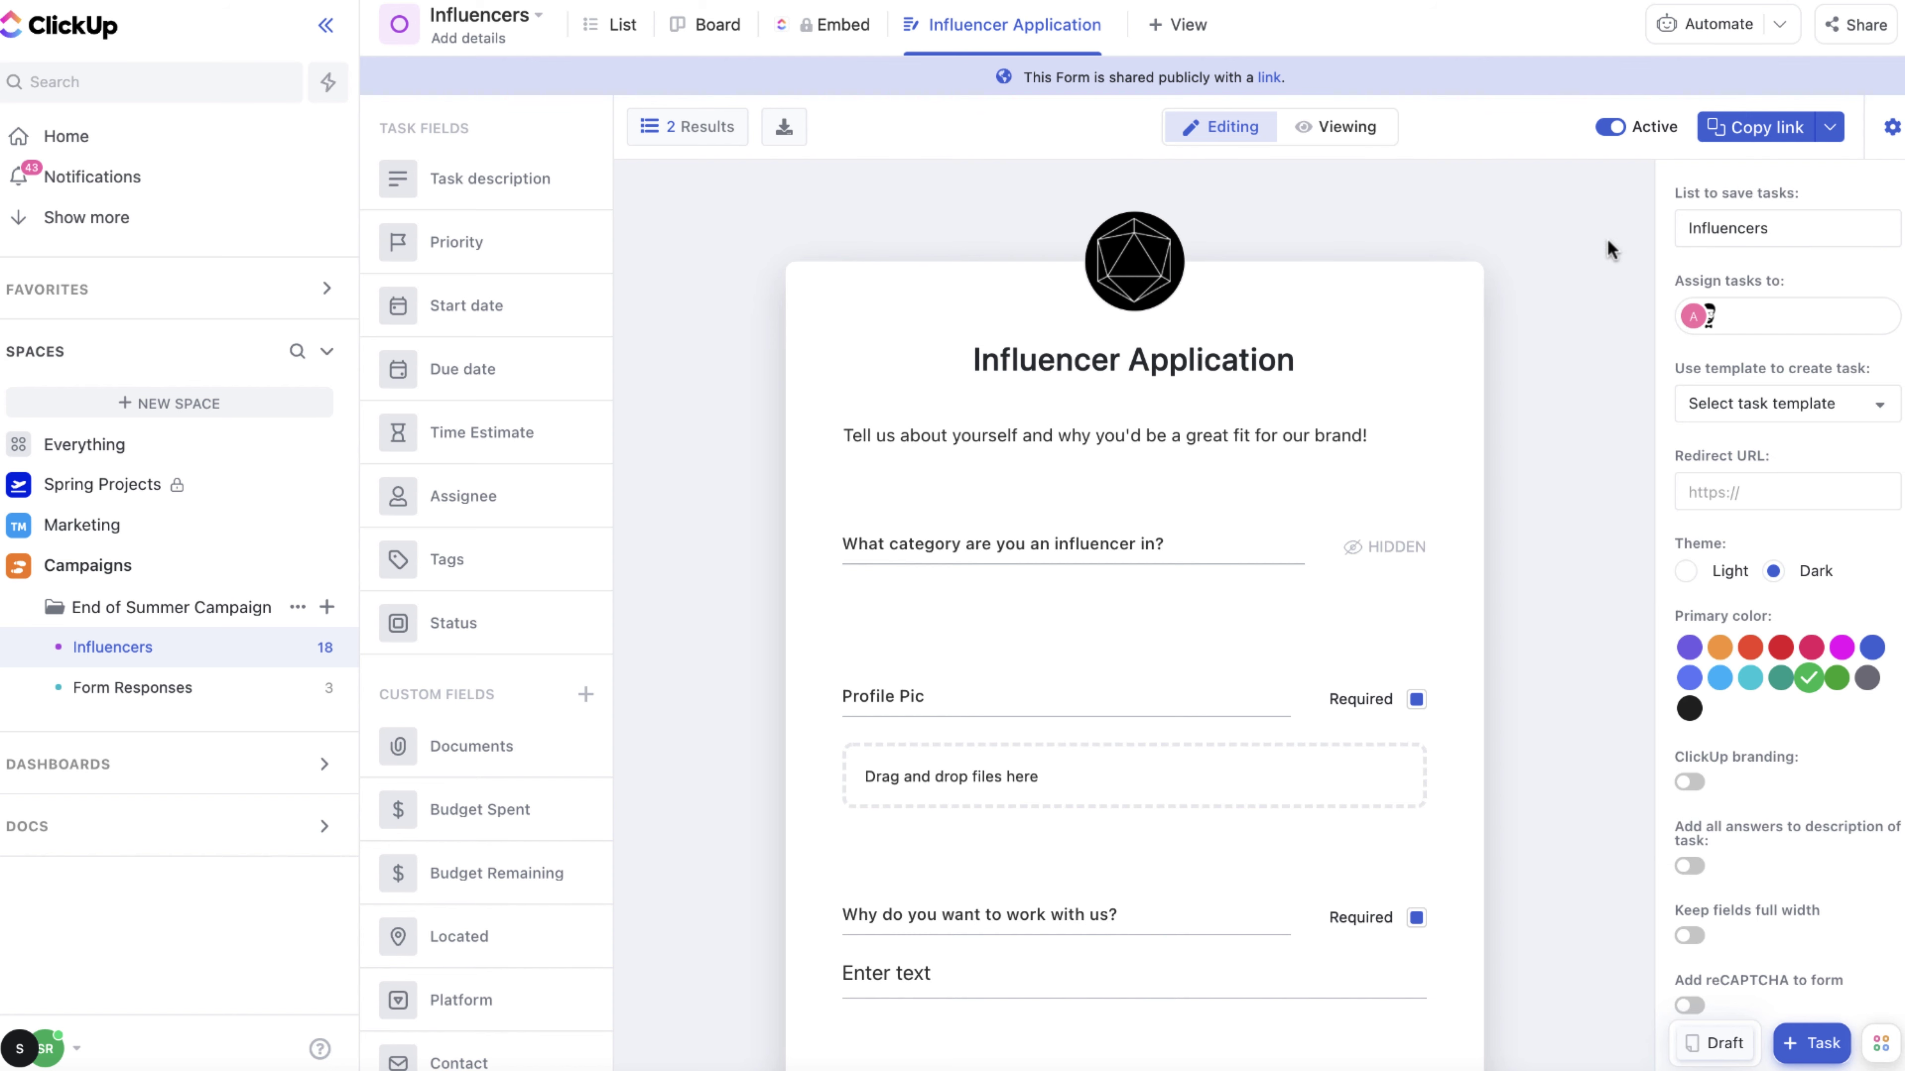
# Download the form's results as a CSV file, open it to examine the submitted responses, and close it
pyautogui.click(786, 144)
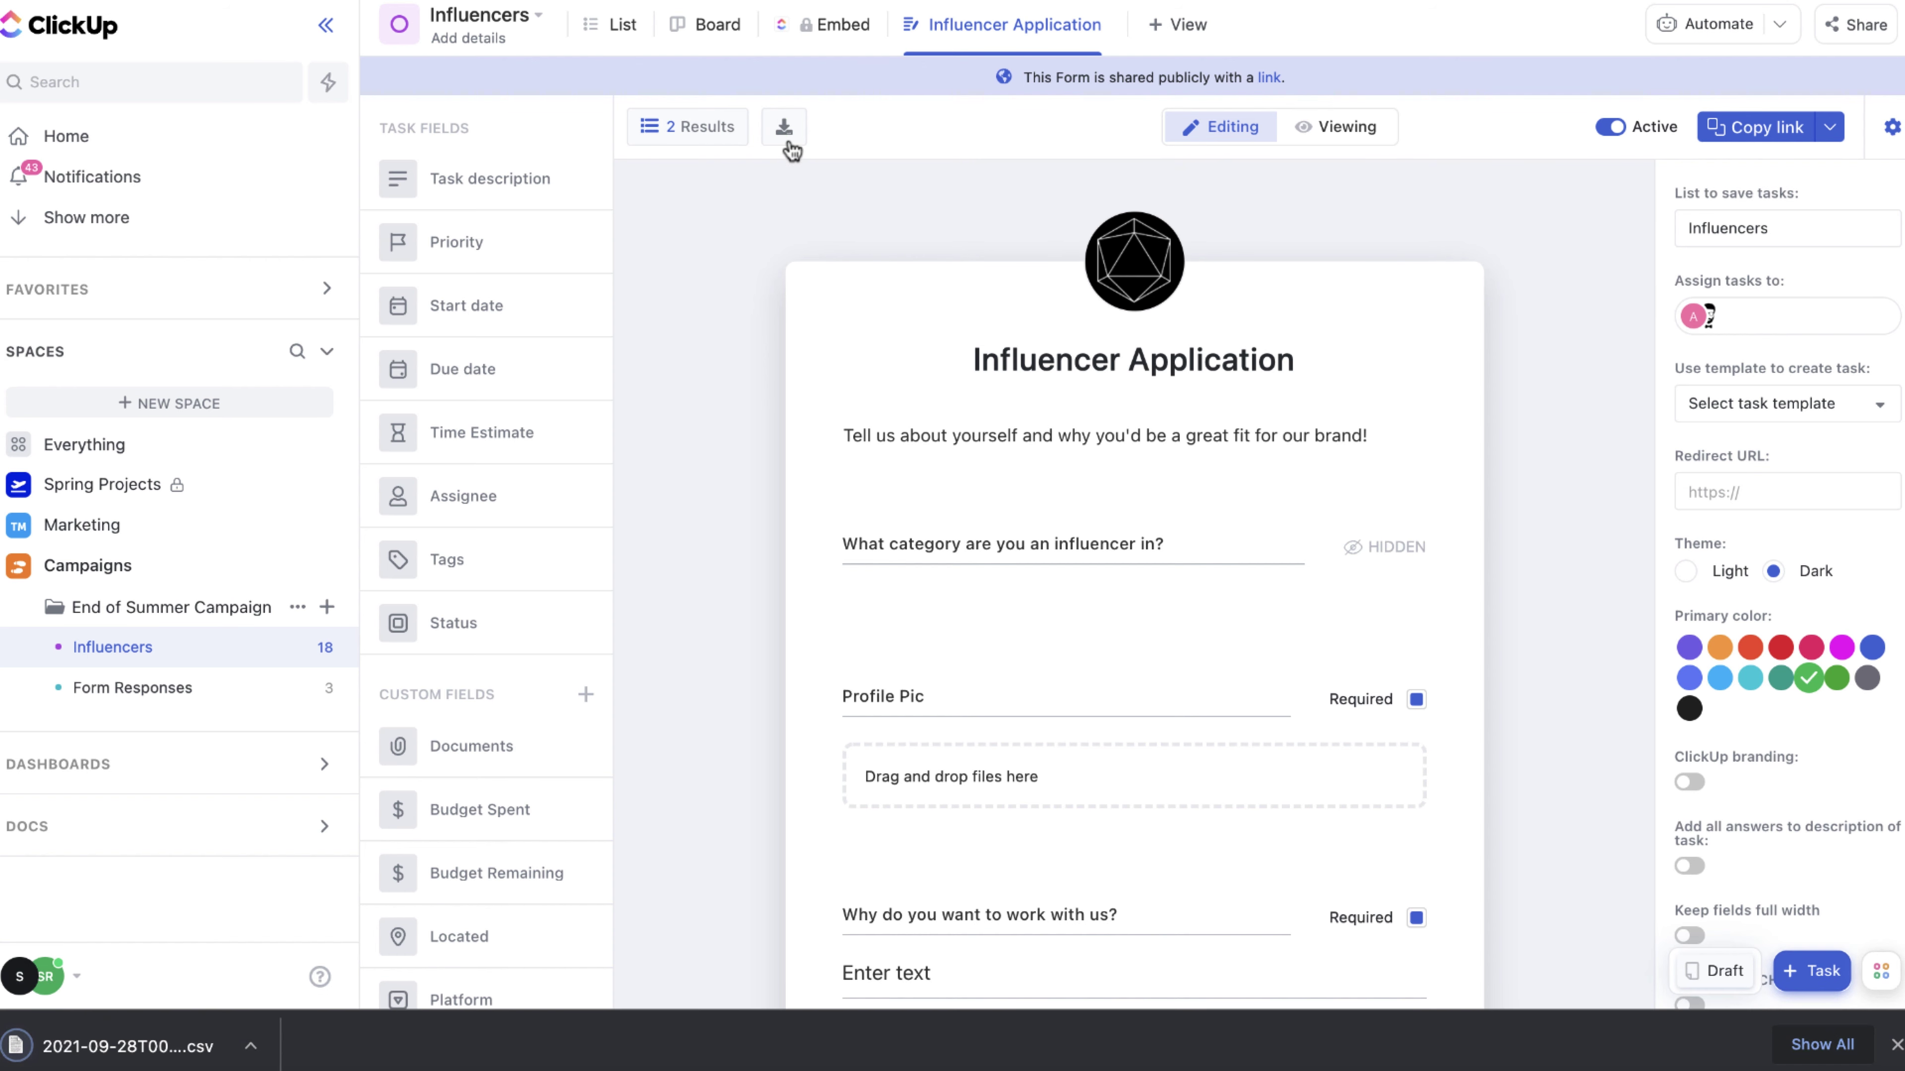
pyautogui.click(160, 1038)
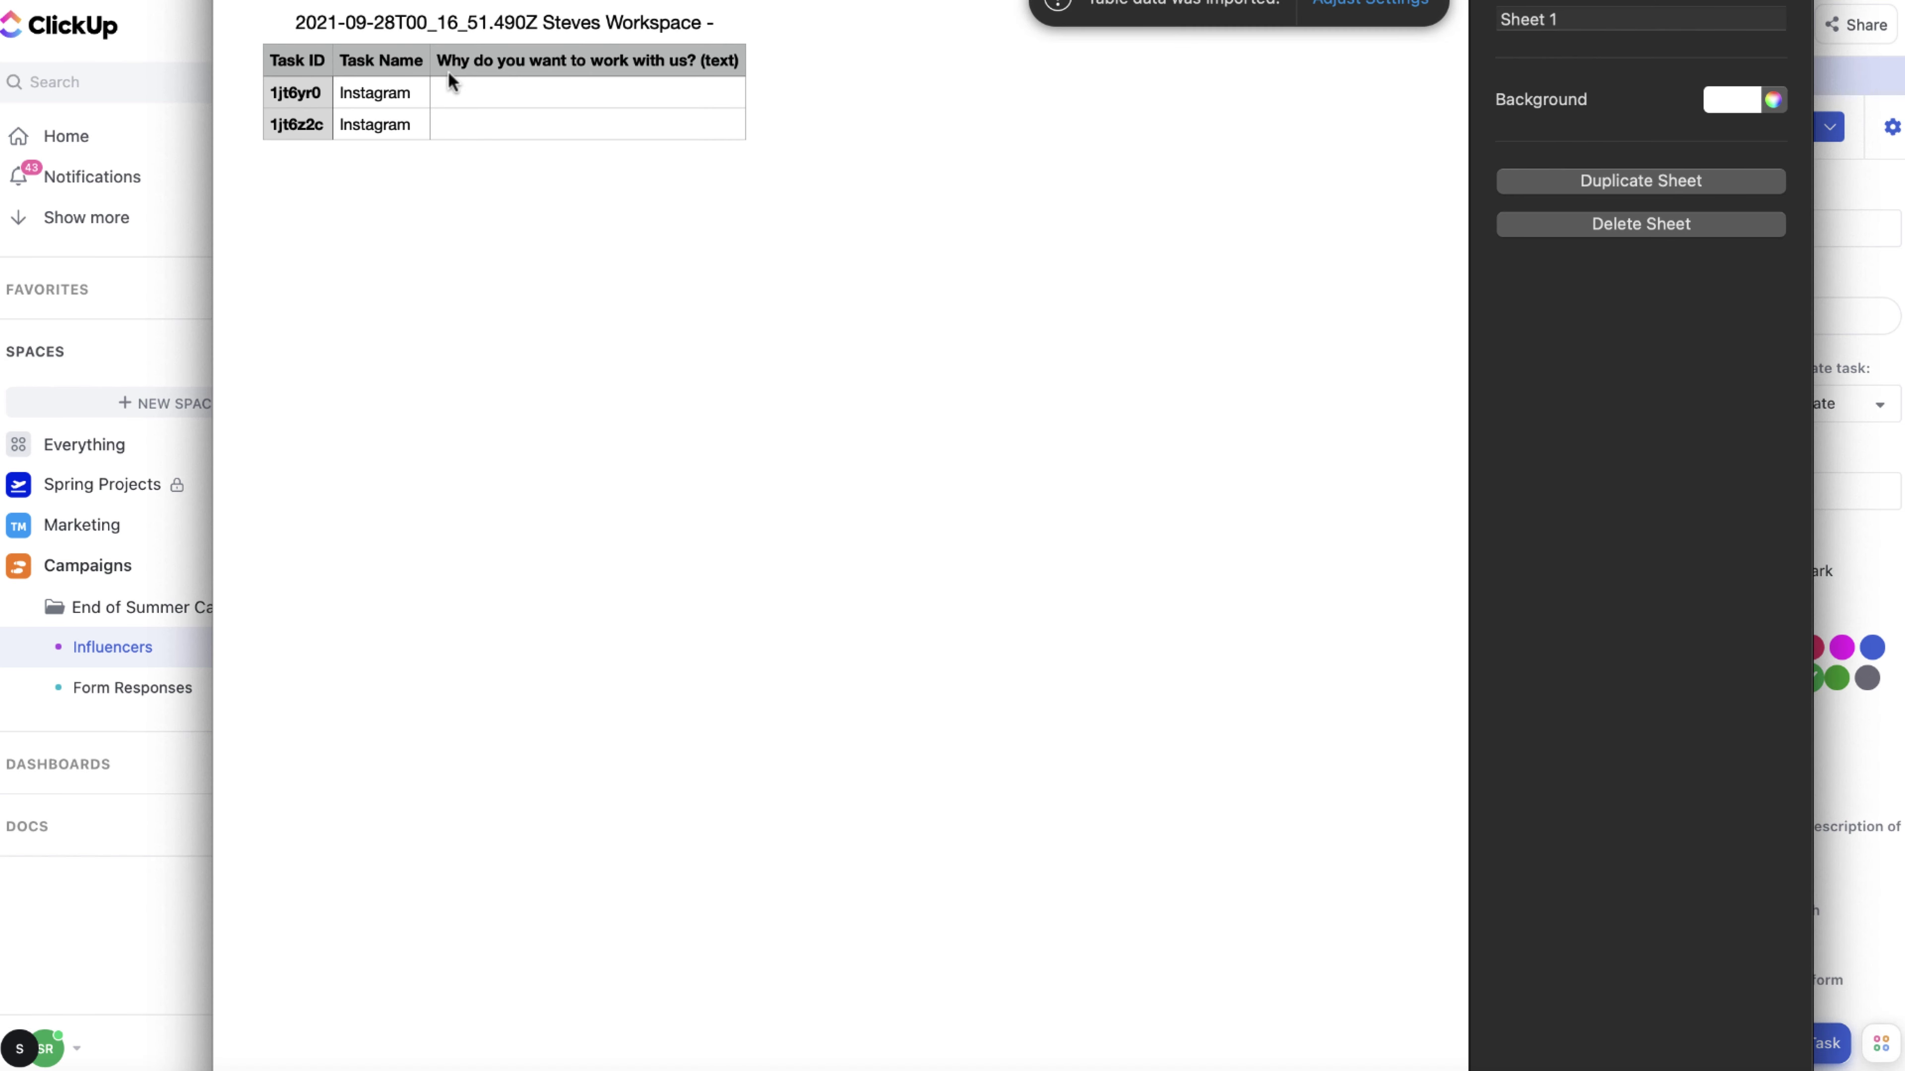
pyautogui.click(183, 128)
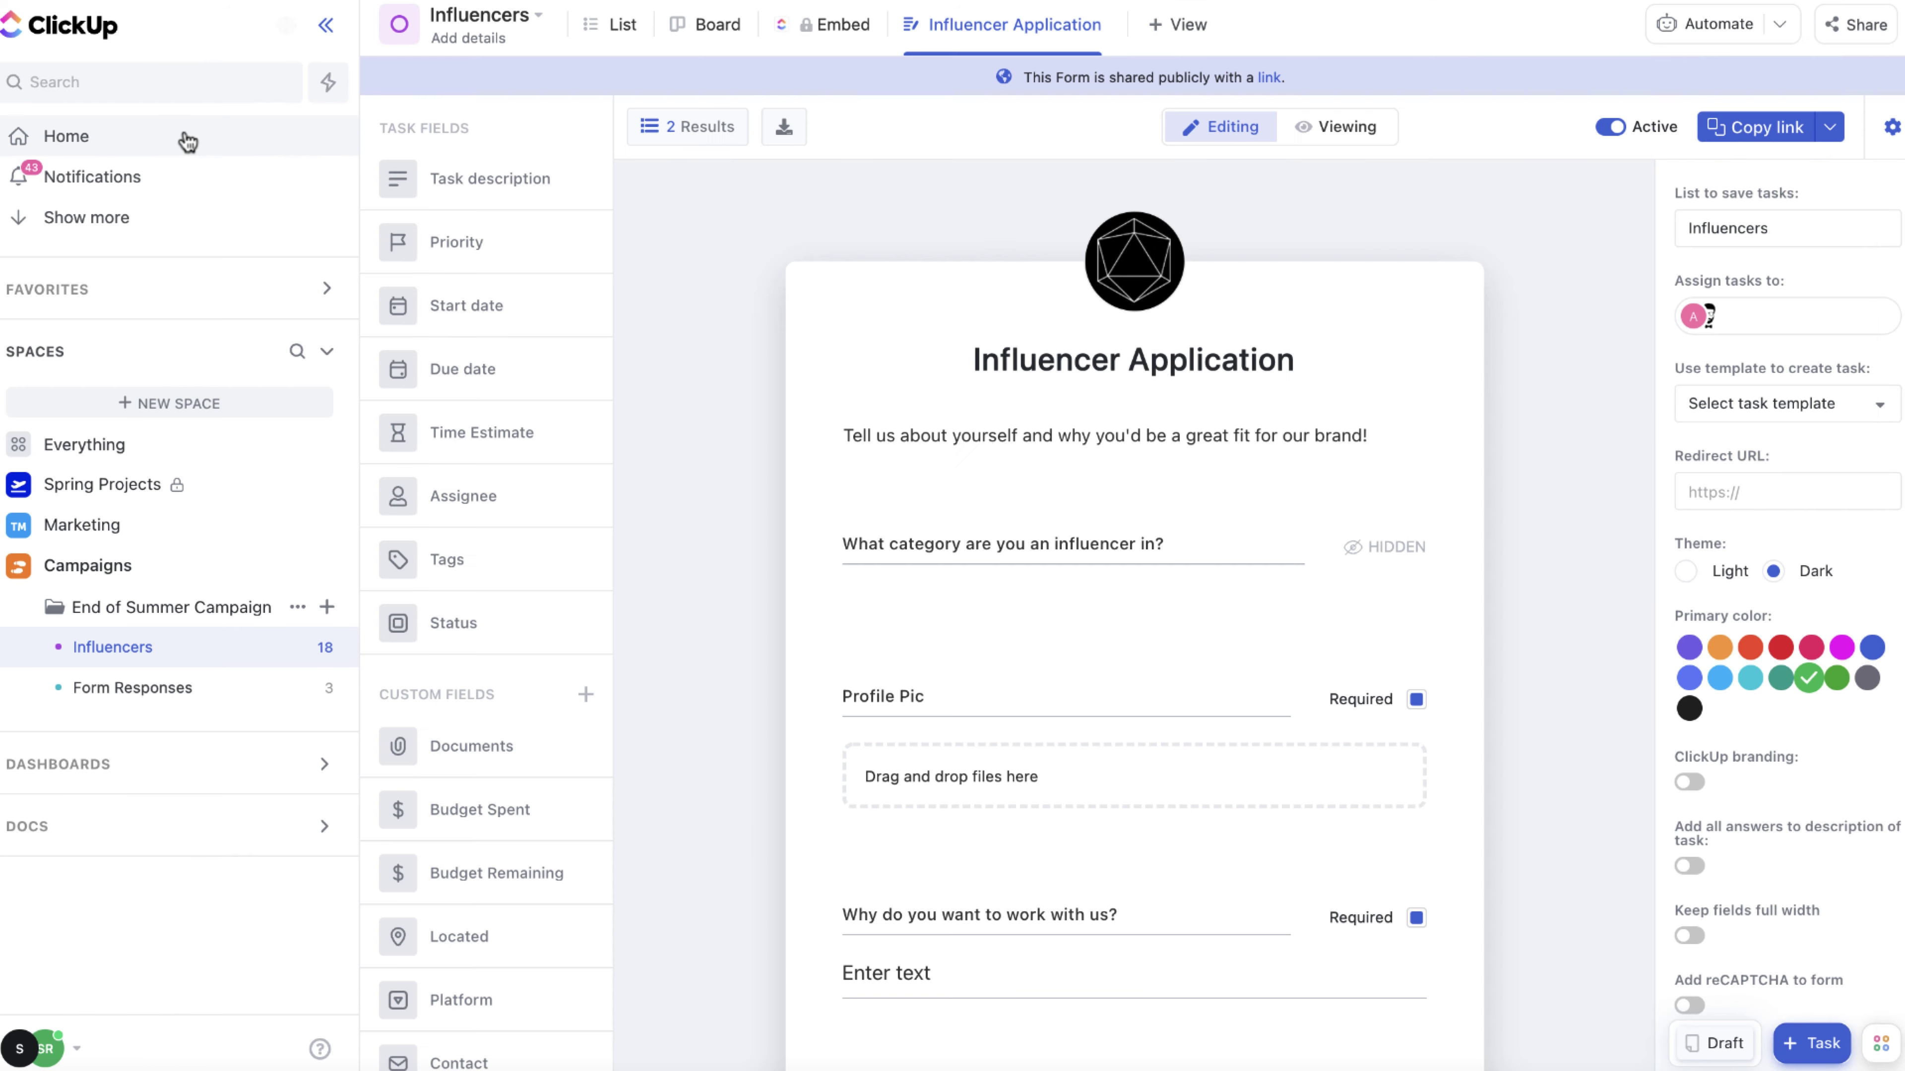
# Open the form's submitted results in the Influencers List view
pyautogui.click(708, 126)
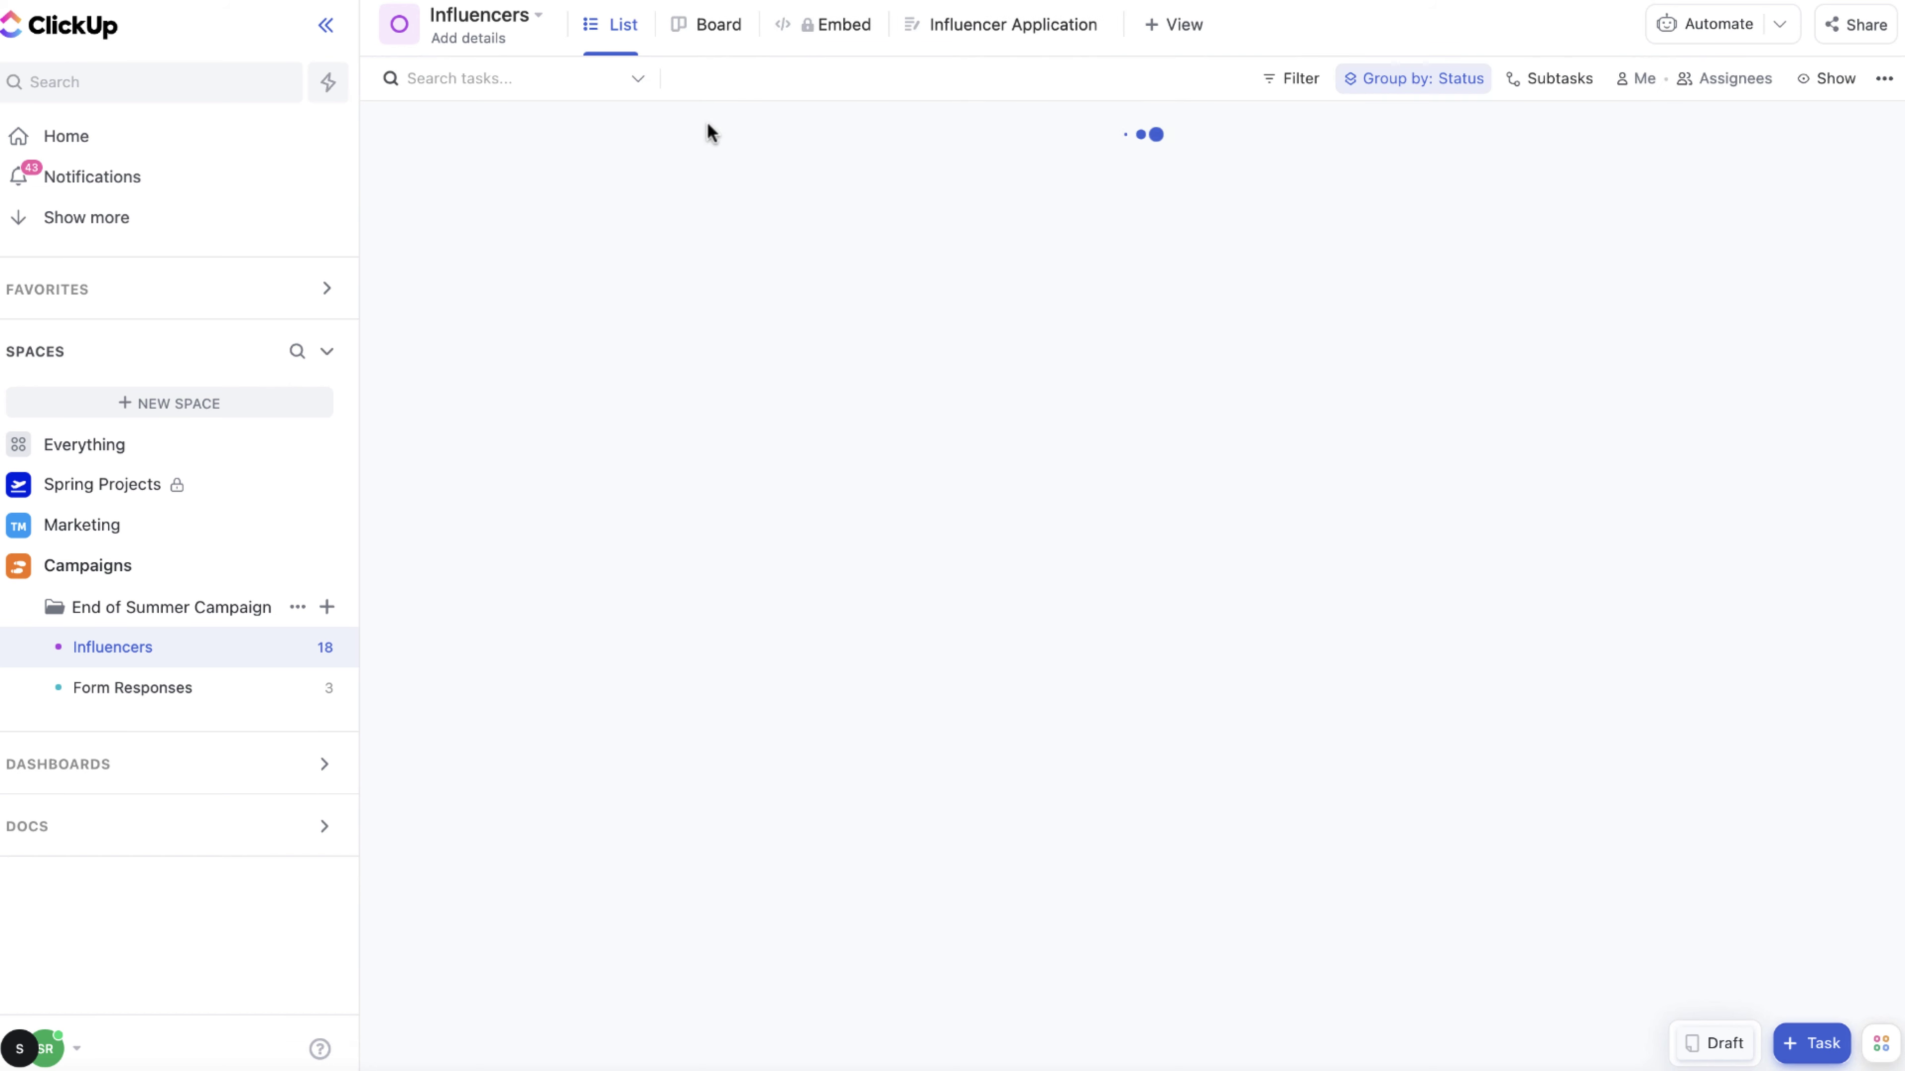